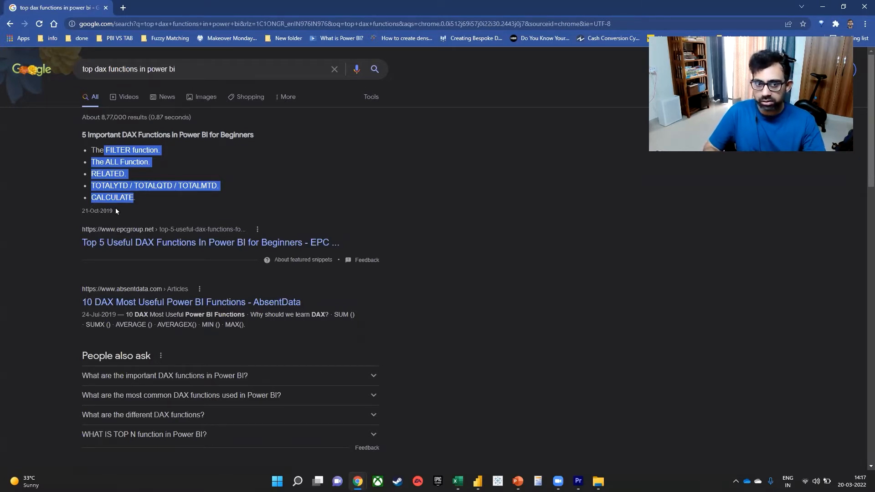
# - Switch to Power BI Desktop, view the Market and Sales columns of the Fact_Sales table, and return to the report view
pyautogui.click(854, 10)
pyautogui.hotkey('alt', 'Tab')
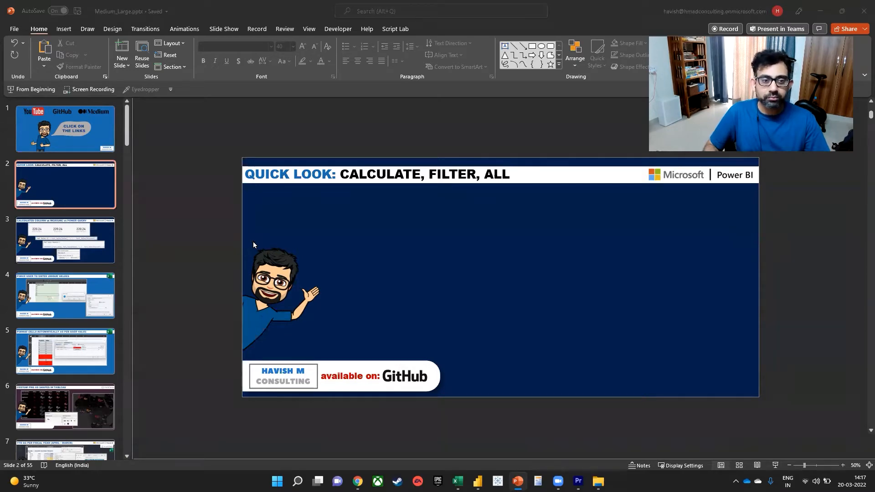
pyautogui.hotkey('alt', 'Tab')
pyautogui.hotkey('alt', 'Tab')
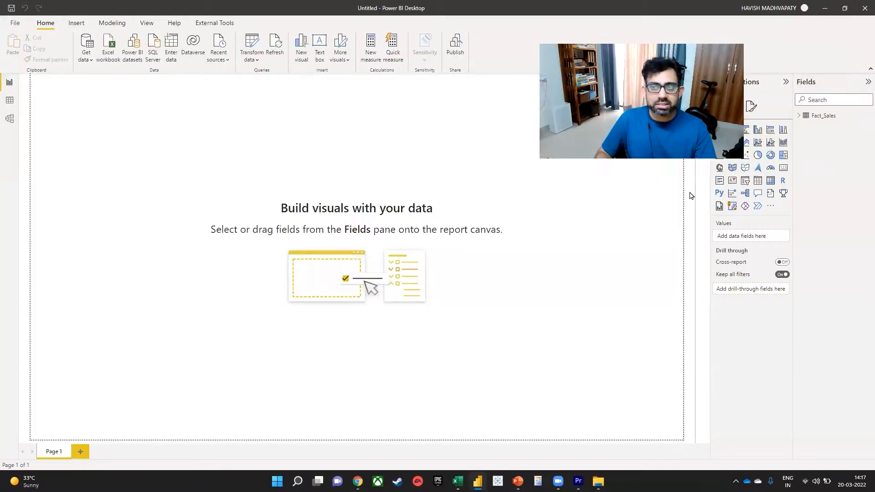
pyautogui.click(9, 102)
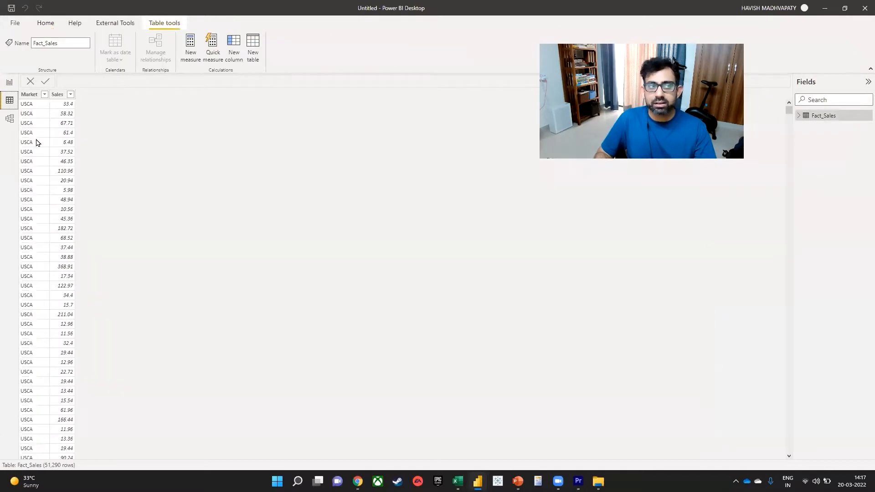
pyautogui.click(59, 136)
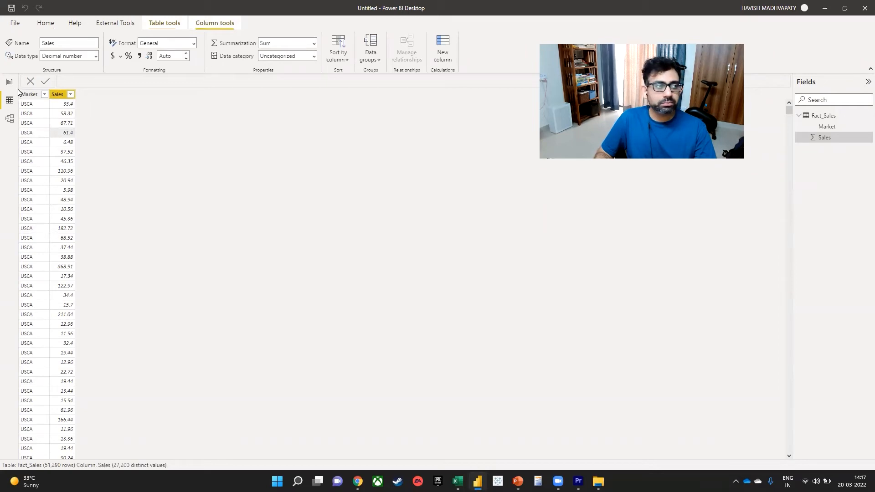
pyautogui.click(11, 86)
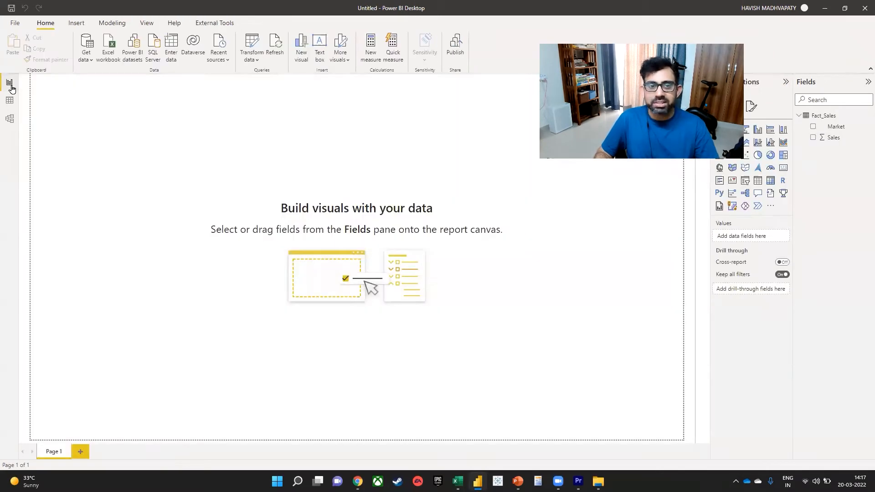
# - Switch to the Excel workbook and check how far down the Sales column's data extends
pyautogui.hotkey('alt', 'Tab')
pyautogui.hotkey('alt', 'Tab')
pyautogui.hotkey('alt', 'Tab')
pyautogui.hotkey('alt', 'Tab')
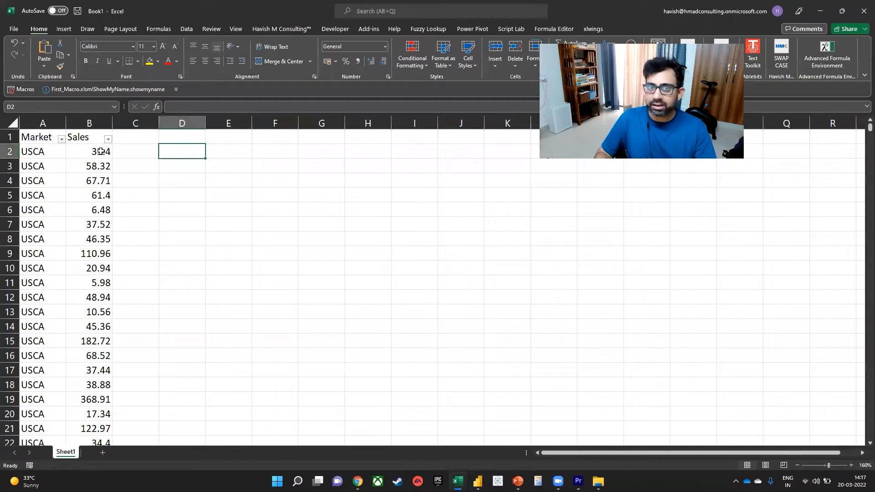
pyautogui.click(100, 151)
pyautogui.hotkey('ctrl', 'Down')
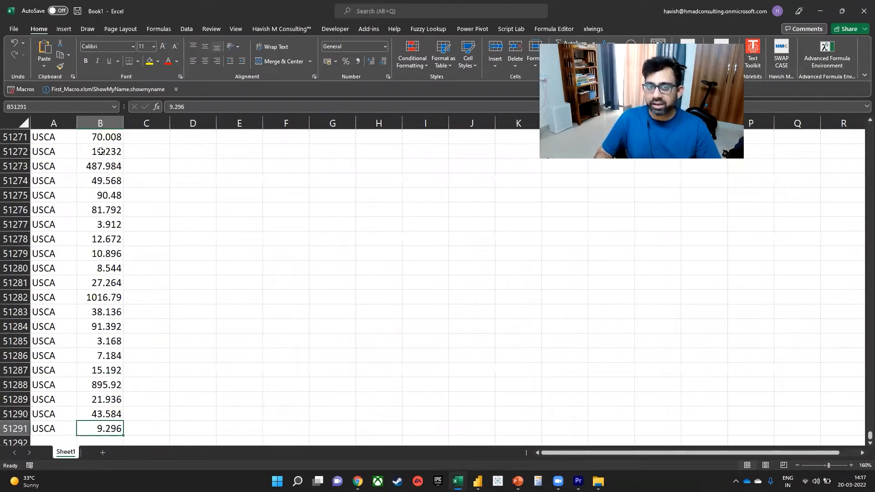
pyautogui.hotkey('ctrl', 'Up')
# - Total the whole Sales column in cell D2 with the formula =SUM(B:B)
pyautogui.press('Left')
pyautogui.press('Down')
pyautogui.press('Right')
pyautogui.press('Right')
pyautogui.press('Right')
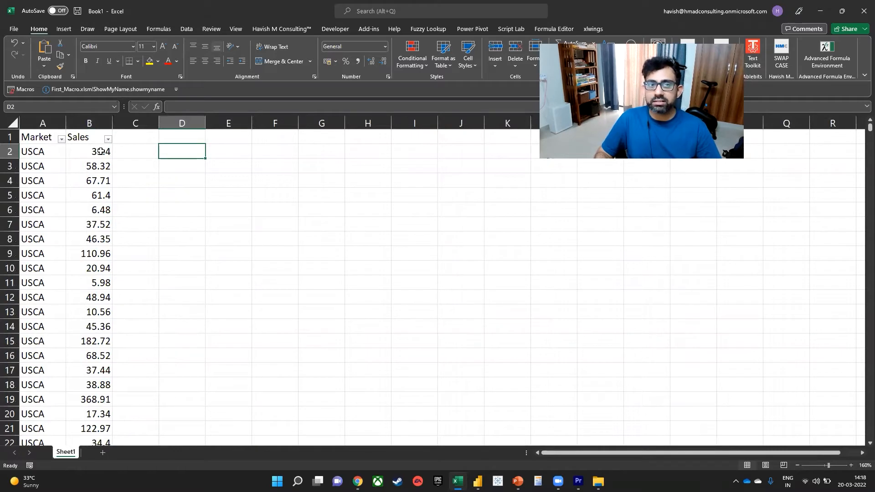
pyautogui.write('=sum')
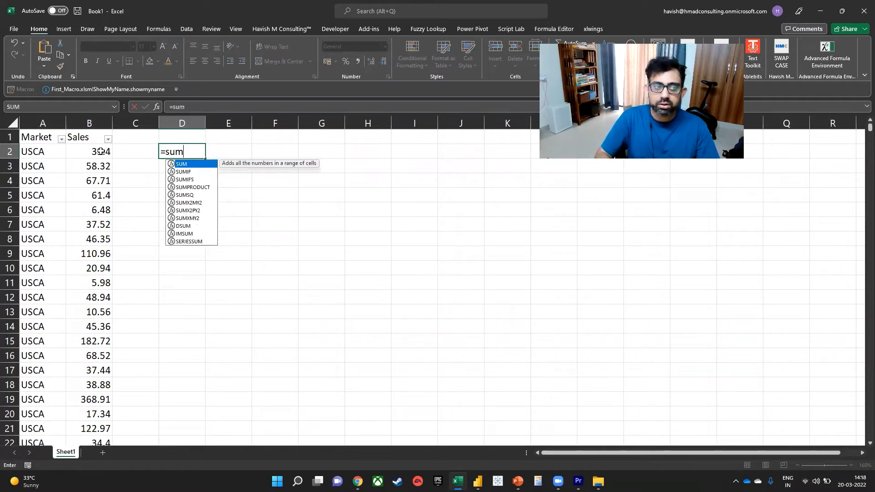
pyautogui.press('Tab')
pyautogui.press('Left')
pyautogui.press('Left')
pyautogui.hotkey('ctrl', 'space')
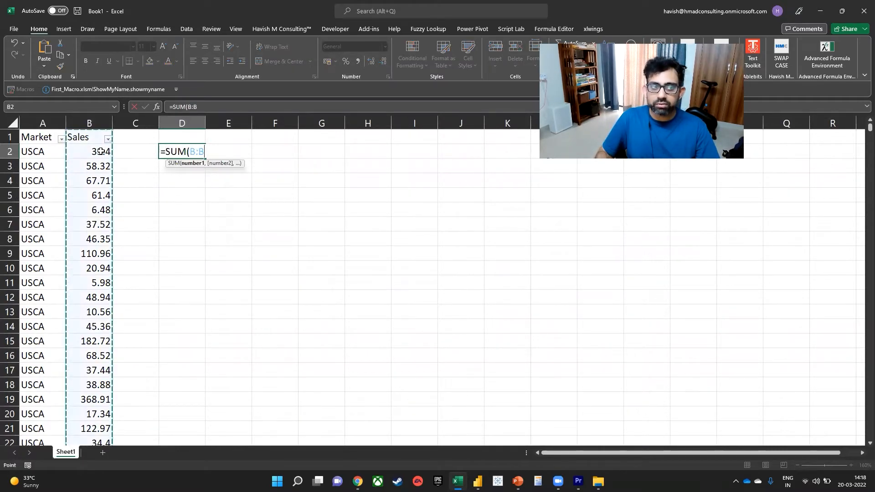
pyautogui.press('Return')
pyautogui.press('Up')
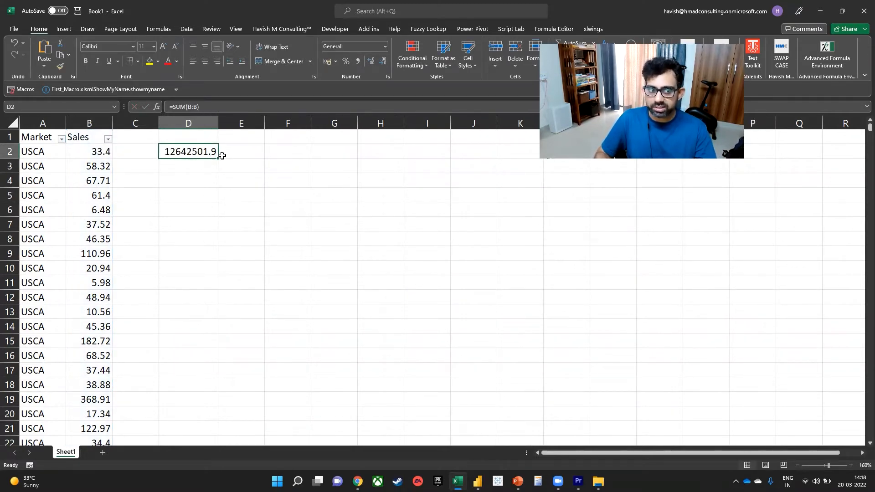
# - Show D2's formula as text in E2 with =FORMULATEXT(D2), and widen columns D and E
pyautogui.click(240, 151)
pyautogui.write('=FORMULATEXT(')
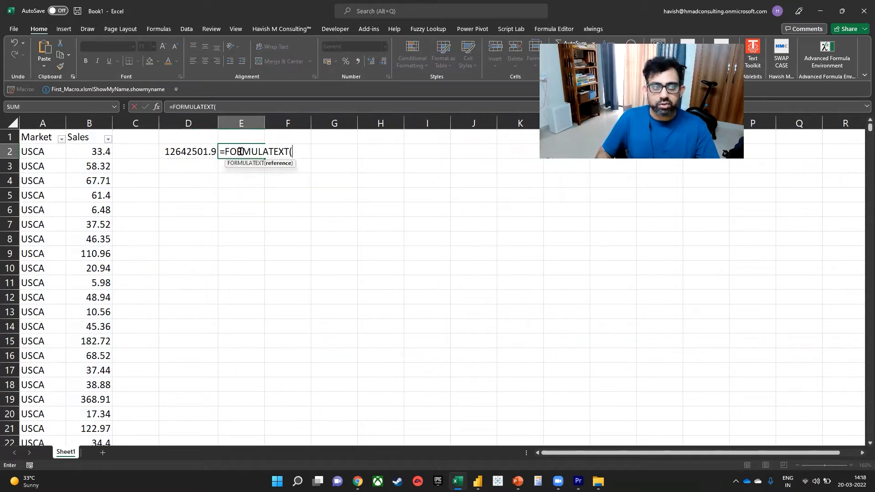
pyautogui.press('Left')
pyautogui.press('Return')
pyautogui.click(240, 151)
pyautogui.moveTo(264, 123); pyautogui.dragTo(298, 123)
pyautogui.moveTo(218, 123); pyautogui.dragTo(238, 123)
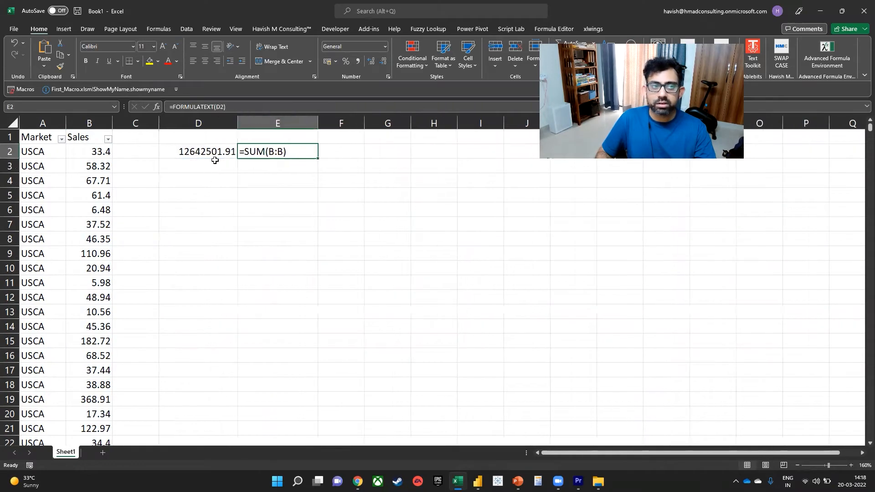
# - Define the named range Sales for the whole of column B
pyautogui.click(219, 163)
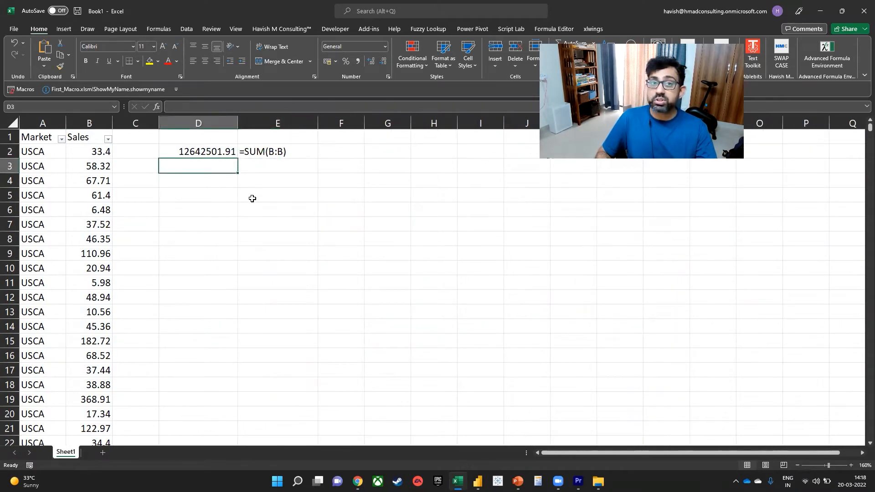
pyautogui.click(86, 121)
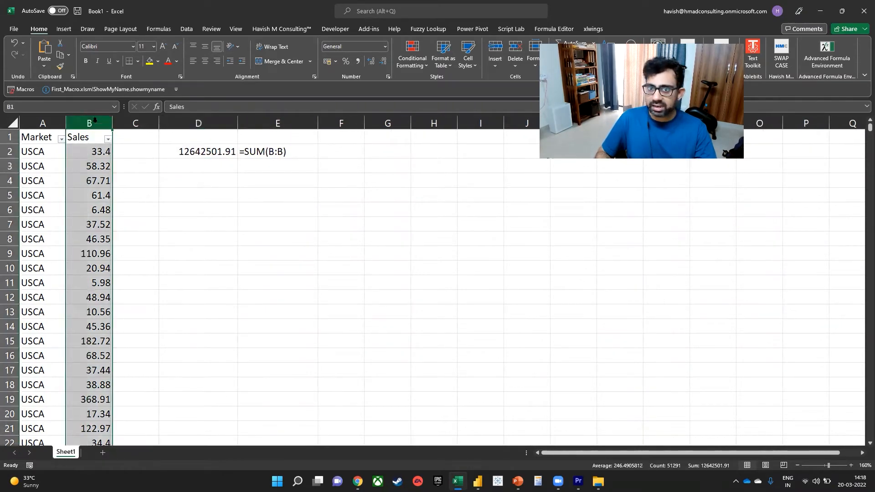
pyautogui.click(69, 107)
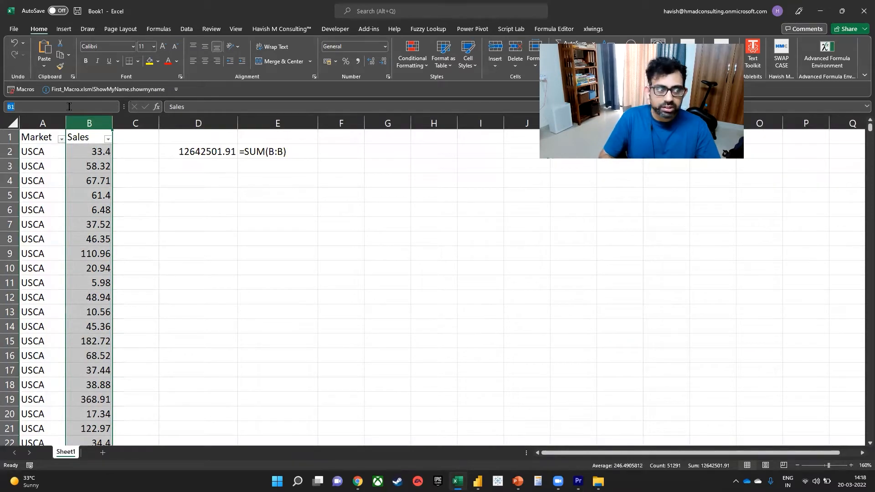
pyautogui.write('s')
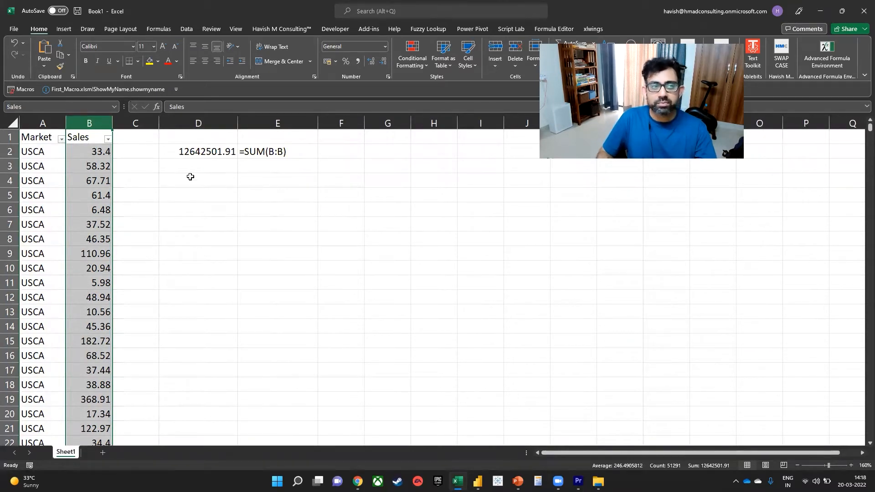
# - Total the named range in cell D3 with the formula =SUM(Sales)
pyautogui.click(192, 167)
pyautogui.write('=')
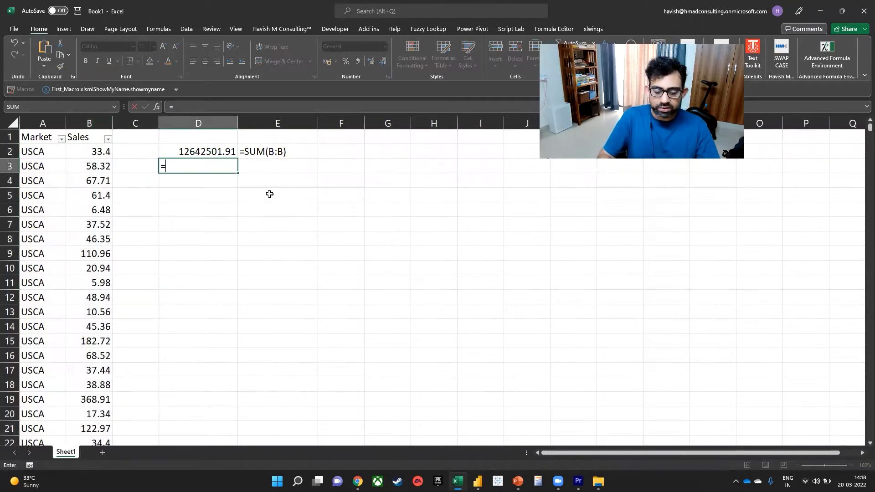
pyautogui.write('u')
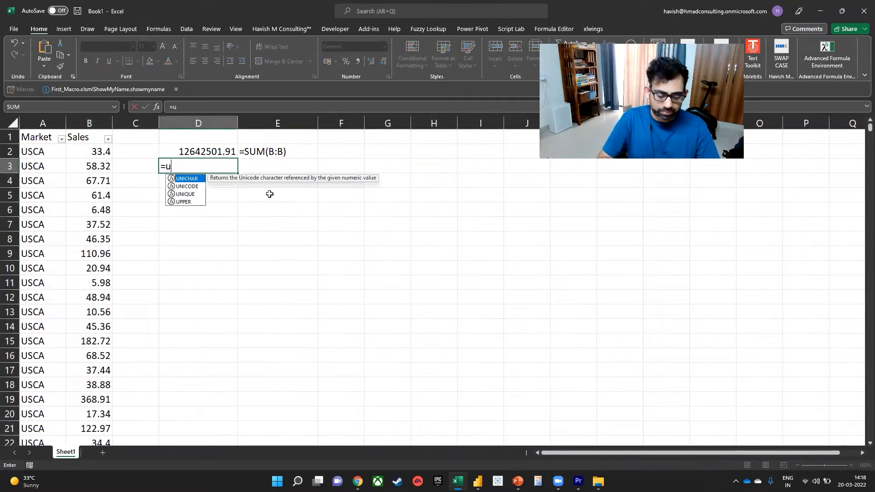
pyautogui.press('BackSpace')
pyautogui.write('sum')
pyautogui.press('Tab')
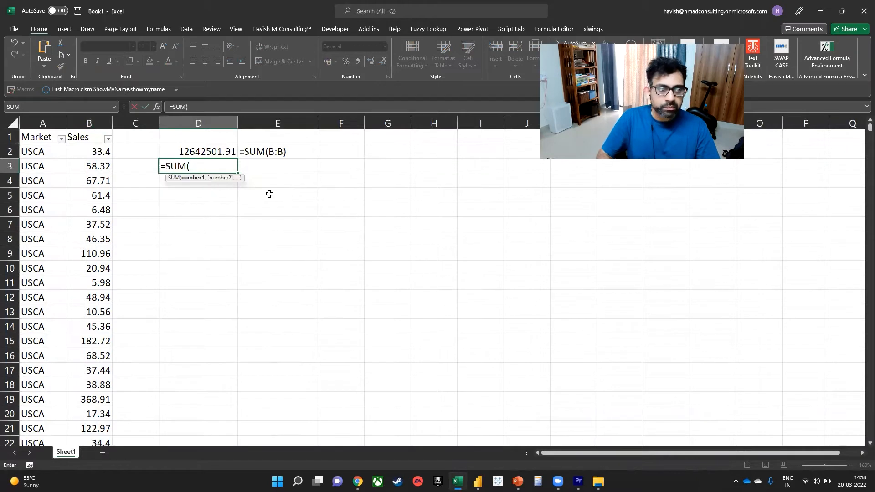
pyautogui.write('sal')
pyautogui.press('Tab')
pyautogui.write(')')
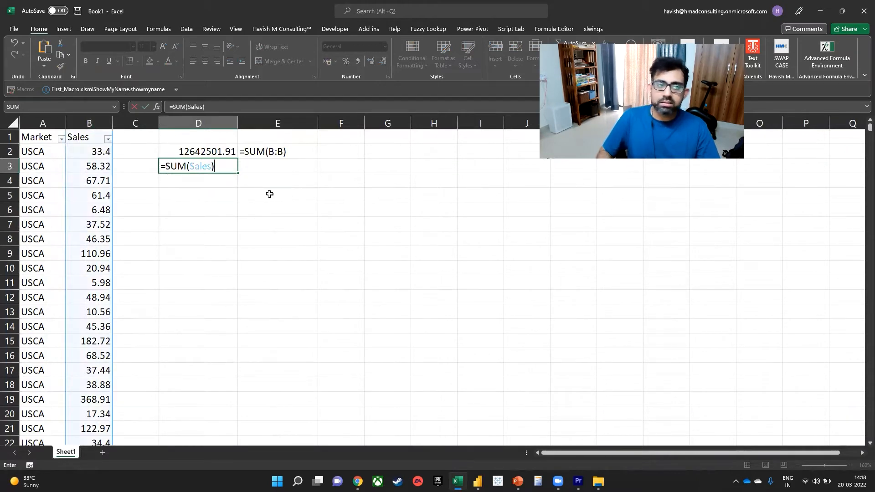
pyautogui.press('Return')
# - Fill the FORMULATEXT formula from E2 down into E3
pyautogui.press('Up')
pyautogui.press('Right')
pyautogui.hotkey('ctrl', 'd')
pyautogui.press('Left')
pyautogui.press('Up')
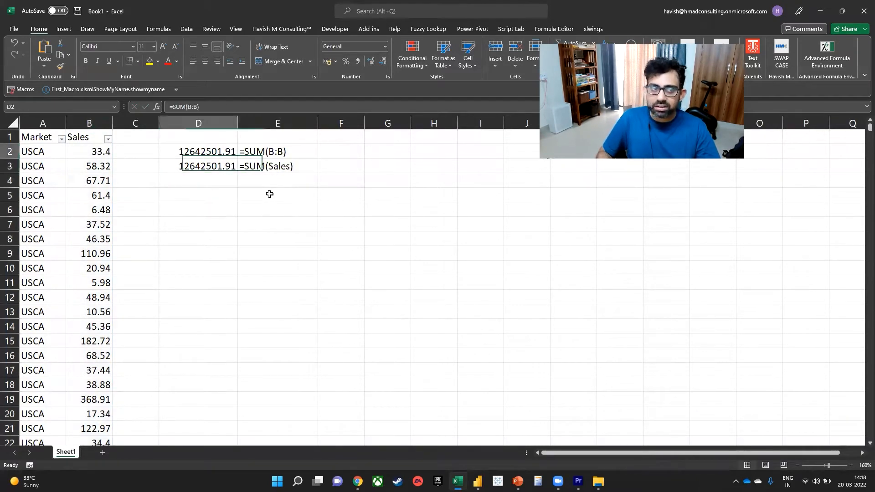
# - Copy the full Market and Sales data, including headers, from columns A and B to cell G1
pyautogui.press('Up')
pyautogui.press('Left')
pyautogui.press('Left')
pyautogui.hotkey('ctrl', 'shift', 'Down')
pyautogui.hotkey('ctrl', 'c')
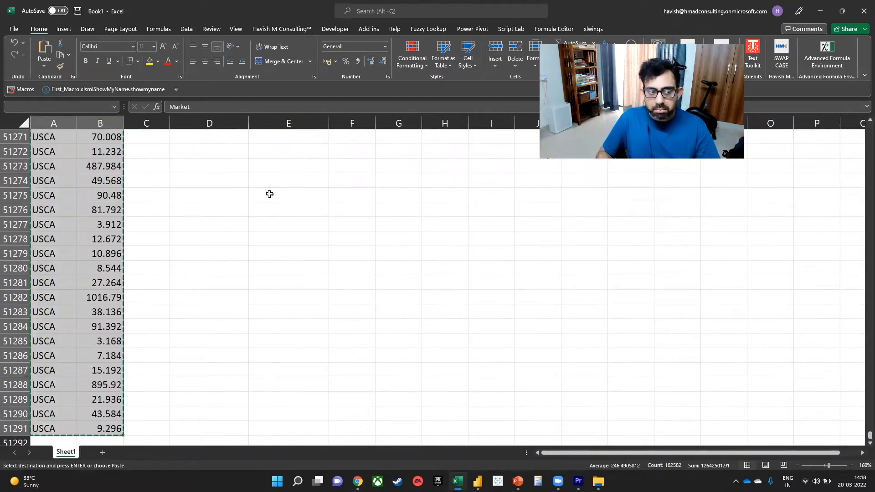
pyautogui.press('Right')
pyautogui.press('Right')
pyautogui.press('Right')
pyautogui.press('Right')
pyautogui.press('Right')
pyautogui.hotkey('ctrl', 'v')
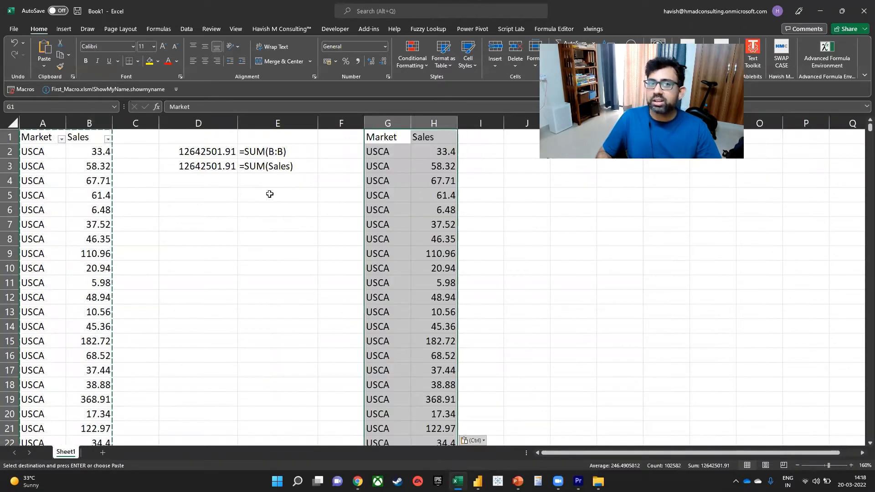
# - Convert the copied data in columns G and H into a table with headers and name it Fact_Sales
pyautogui.click(63, 28)
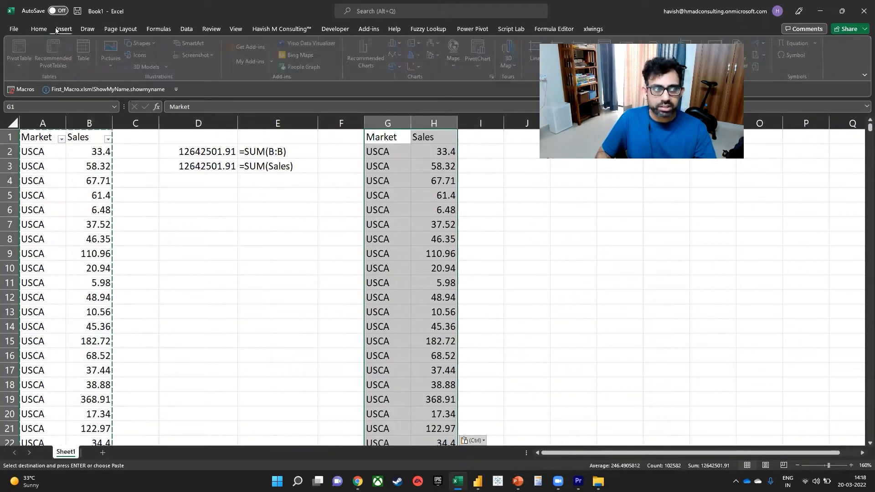
pyautogui.click(91, 53)
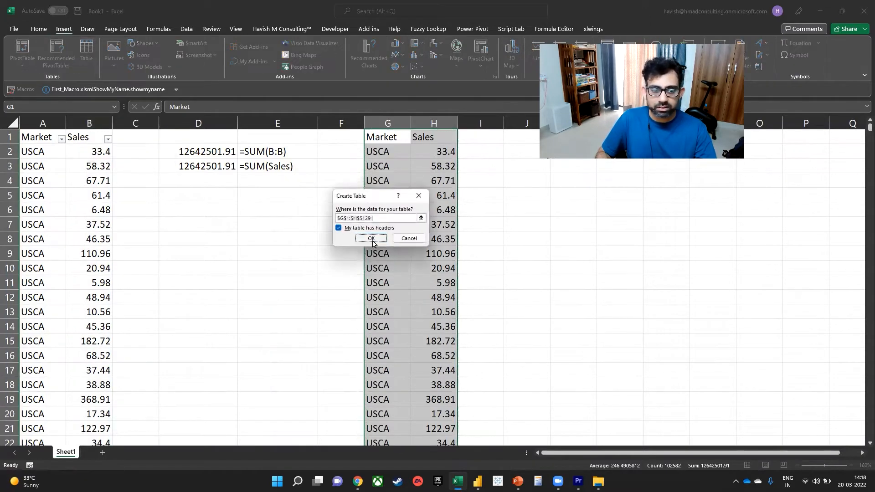
pyautogui.click(371, 238)
pyautogui.click(36, 55)
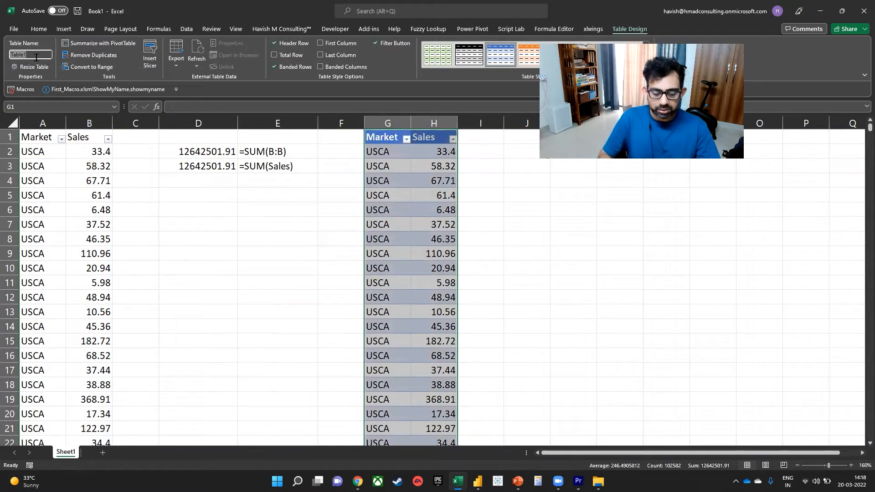
pyautogui.write('Fact_')
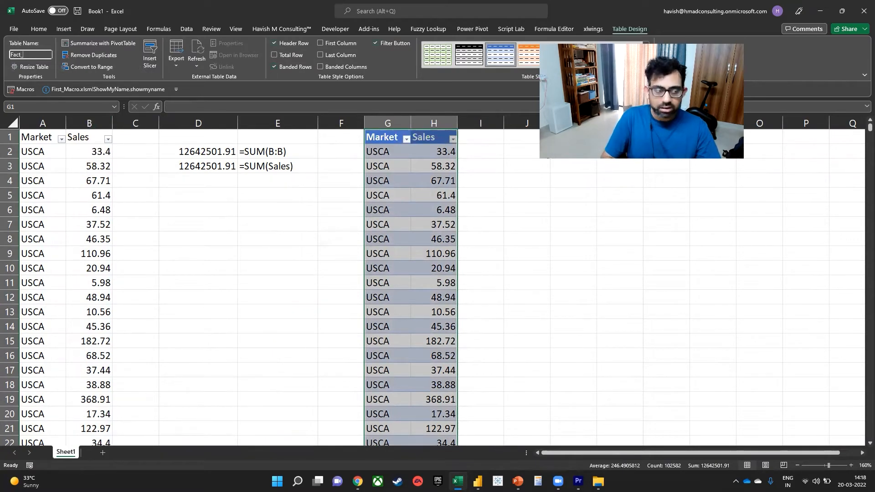
pyautogui.write('Sales')
pyautogui.press('Return')
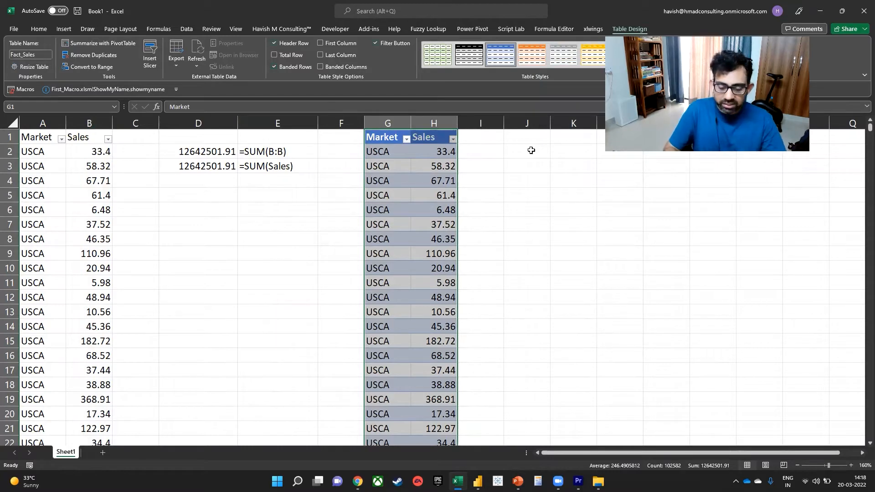
# - Total the table's Sales column in J2 with =SUM(Fact_Sales[Sales]) and autofit column J
pyautogui.click(530, 151)
pyautogui.write('=sum')
pyautogui.press('Tab')
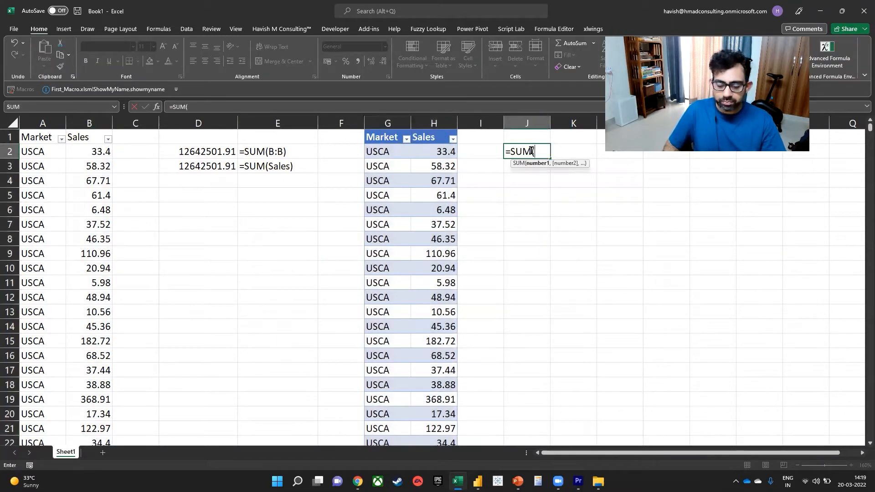
pyautogui.write('sal')
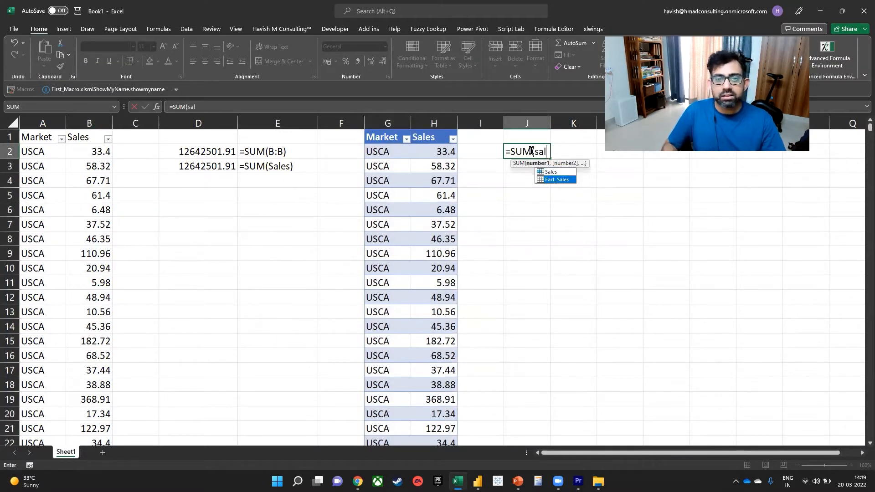
pyautogui.press('Tab')
pyautogui.write('[')
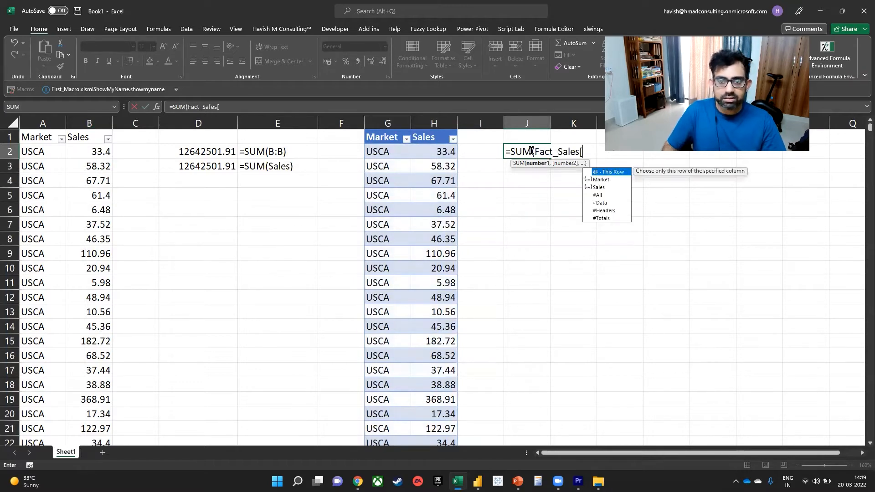
pyautogui.press('Down')
pyautogui.press('Down')
pyautogui.press('Tab')
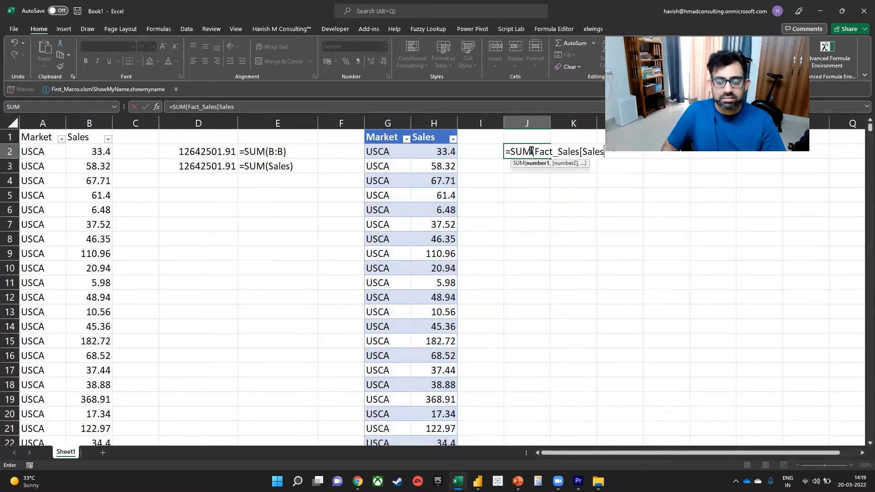
pyautogui.write('])')
pyautogui.press('Return')
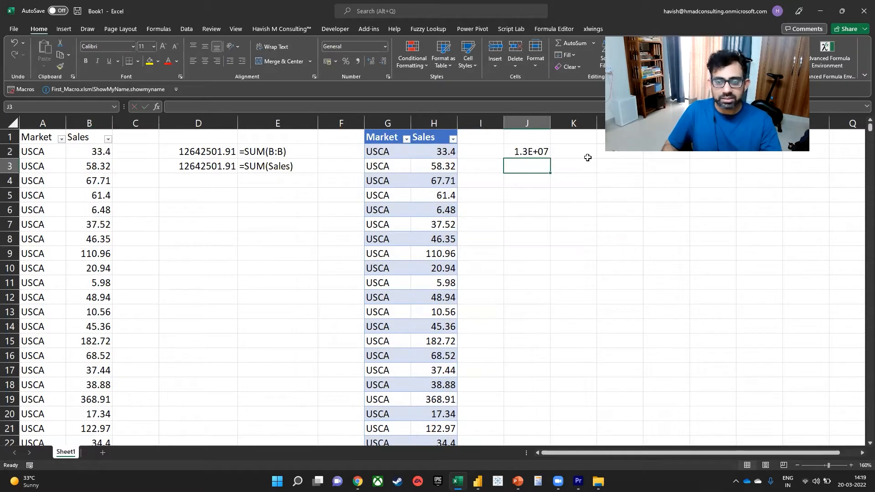
pyautogui.doubleClick(550, 122)
pyautogui.click(607, 148)
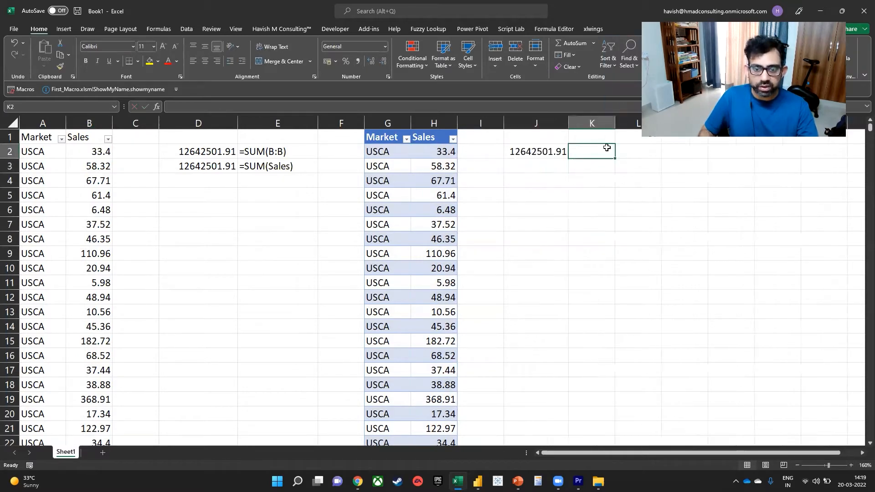
# - Show J2's formula as text in K2 with =FORMULATEXT(J2) and autofit column K
pyautogui.write('=for')
pyautogui.press('Down')
pyautogui.press('Down')
pyautogui.press('Down')
pyautogui.press('Down')
pyautogui.press('Down')
pyautogui.press('Down')
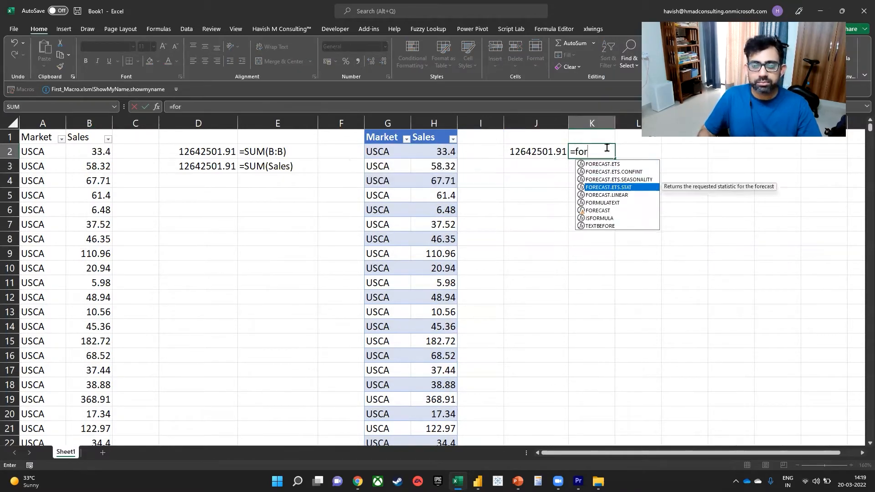
pyautogui.press('Tab')
pyautogui.press('Left')
pyautogui.press('Return')
pyautogui.click(609, 149)
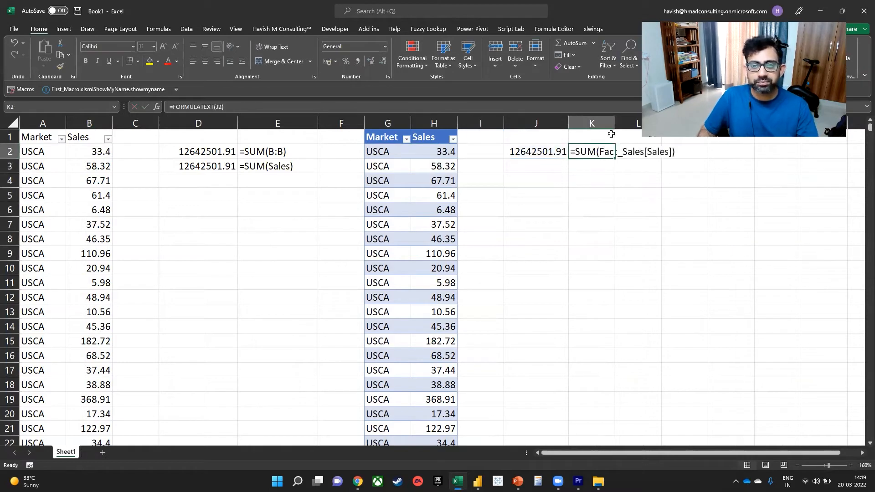
pyautogui.moveTo(613, 124); pyautogui.dragTo(613, 124)
pyautogui.doubleClick(613, 124)
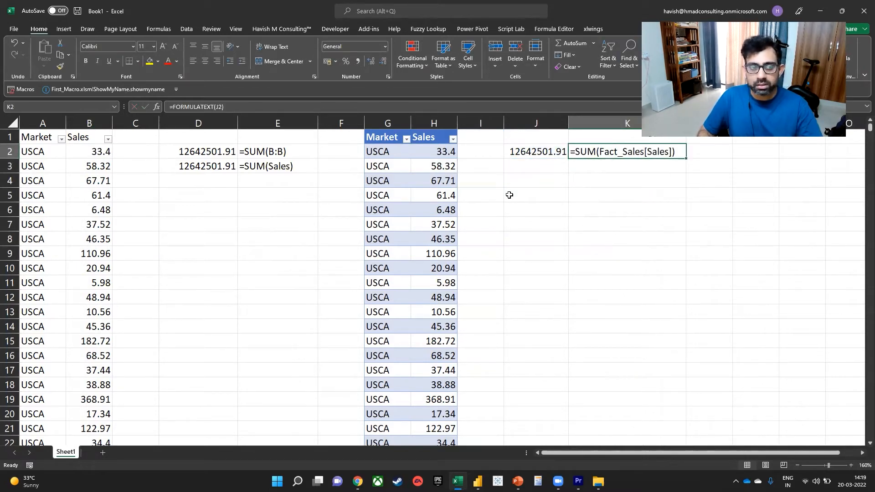
# - Switch to Power BI Desktop and create the measure Total Sales = SUM(Fact_Sales[Sales])
pyautogui.hotkey('alt', 'Tab')
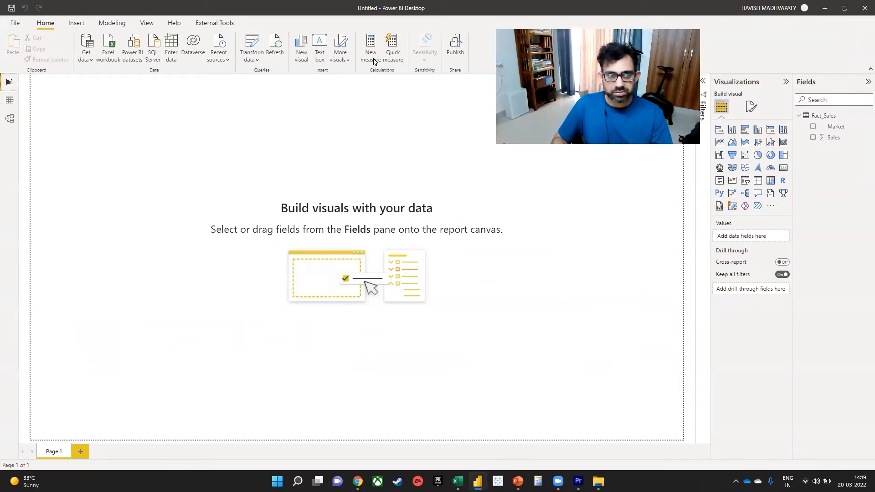
pyautogui.click(370, 50)
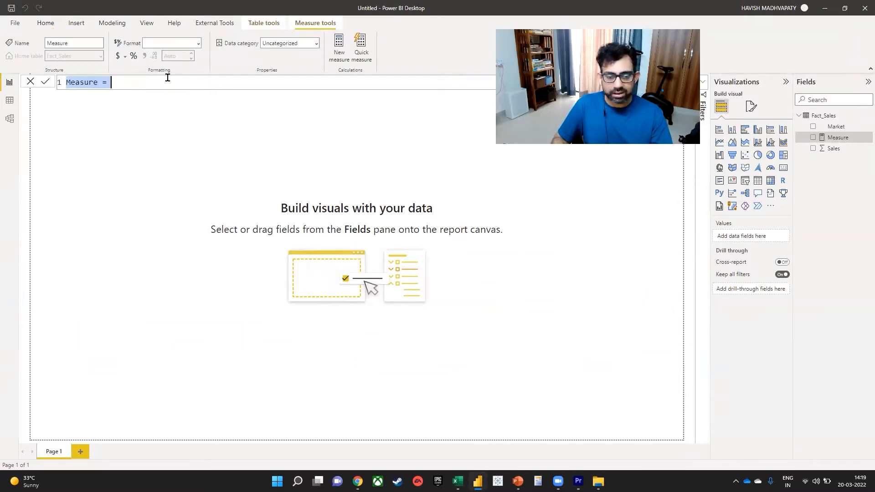
pyautogui.write('Totl')
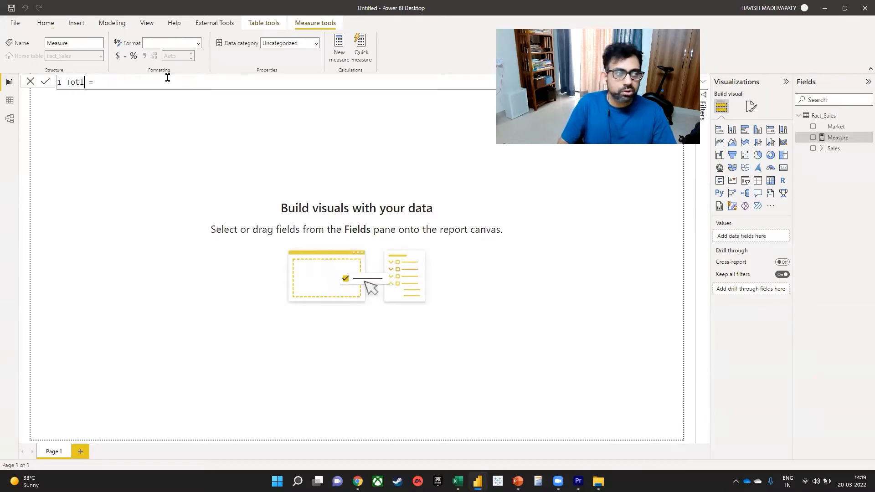
pyautogui.press('BackSpace')
pyautogui.write('al Sales')
pyautogui.press('End')
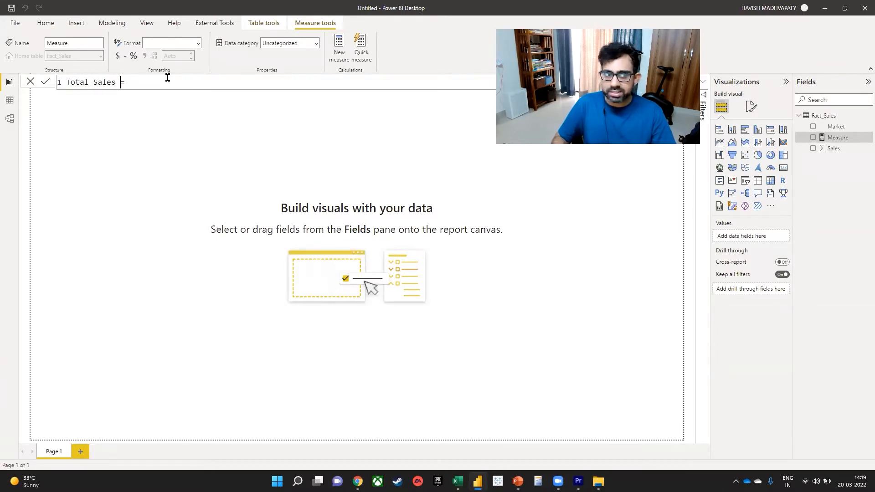
pyautogui.write('SUM(s')
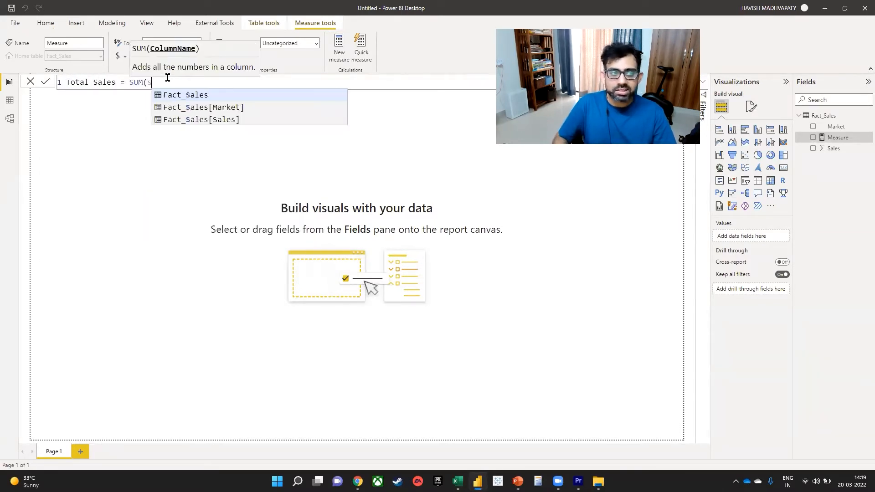
pyautogui.press('Tab')
pyautogui.write(')')
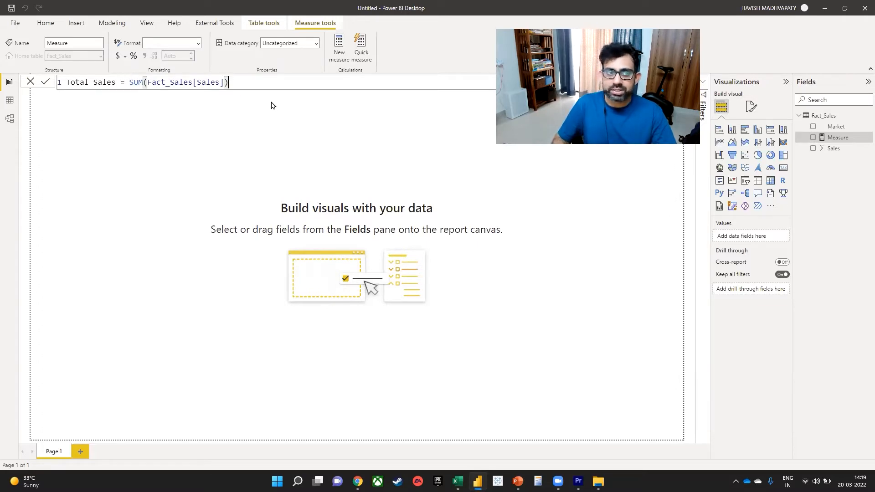
pyautogui.click(272, 106)
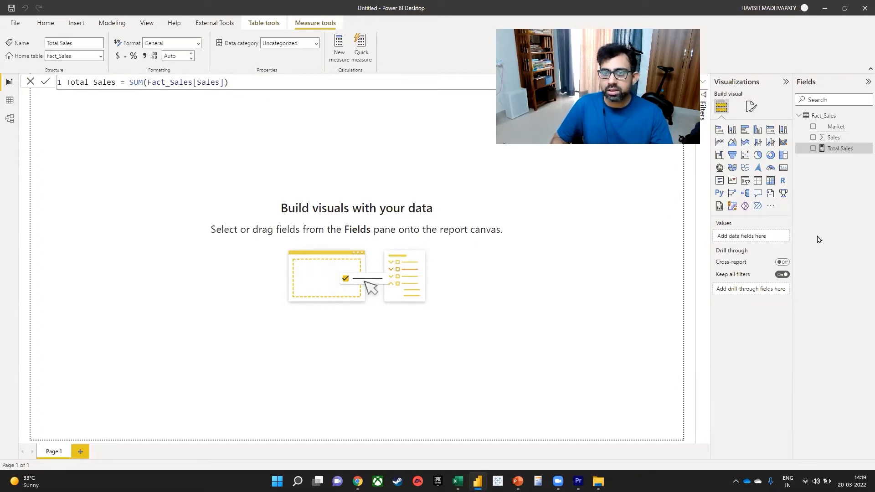
# - Add a card visual showing the Total Sales measure and move it away from the canvas corner
pyautogui.click(783, 167)
pyautogui.click(813, 148)
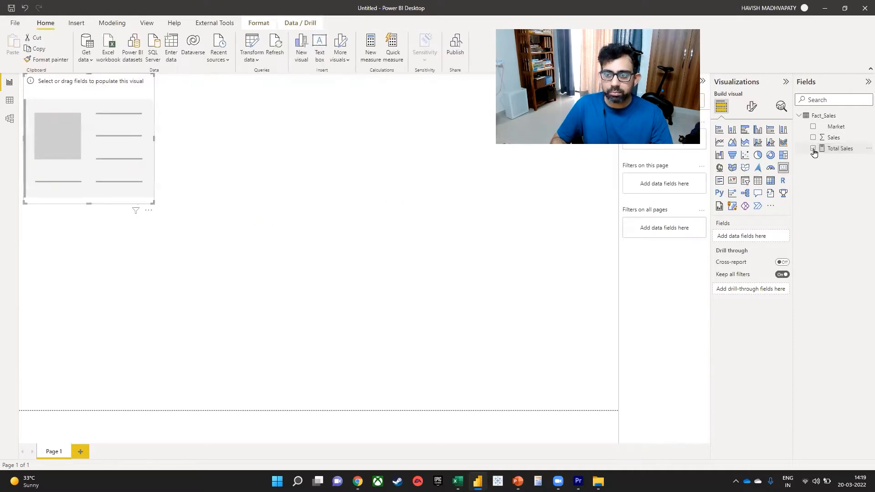
pyautogui.moveTo(94, 113); pyautogui.dragTo(201, 214)
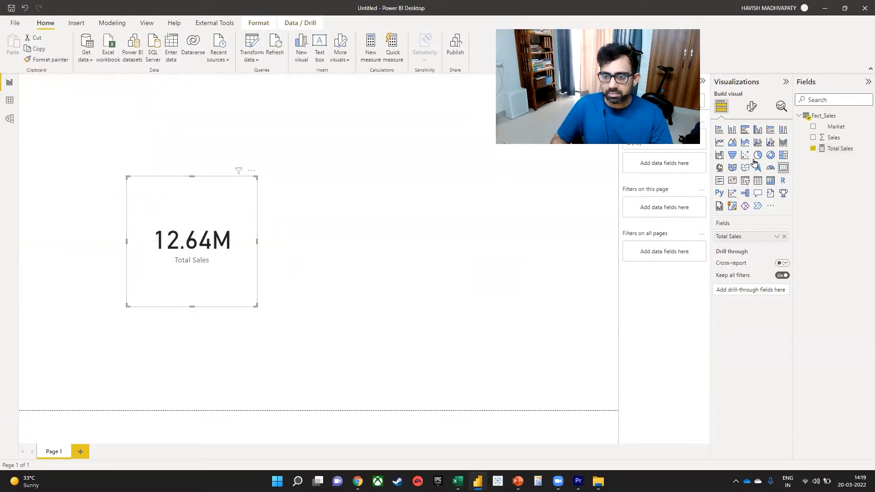
# - Set the card's callout value to display units None with 0 decimal places
pyautogui.click(751, 106)
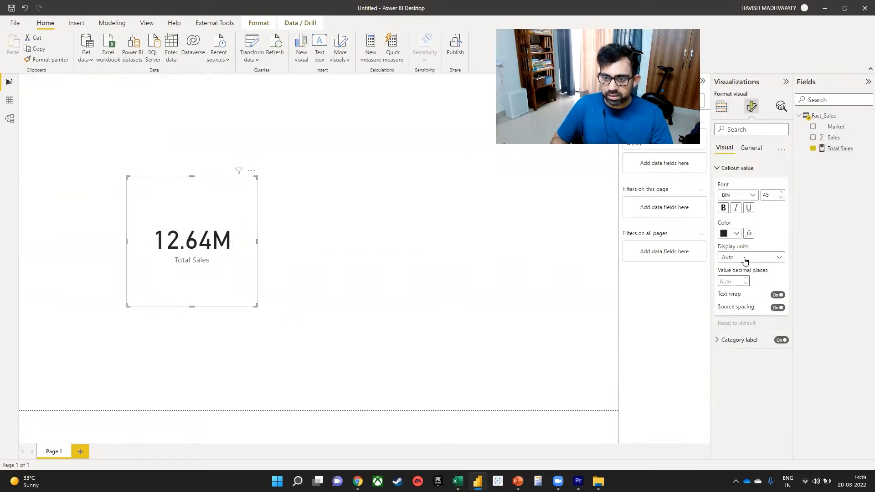
pyautogui.click(745, 257)
pyautogui.click(743, 279)
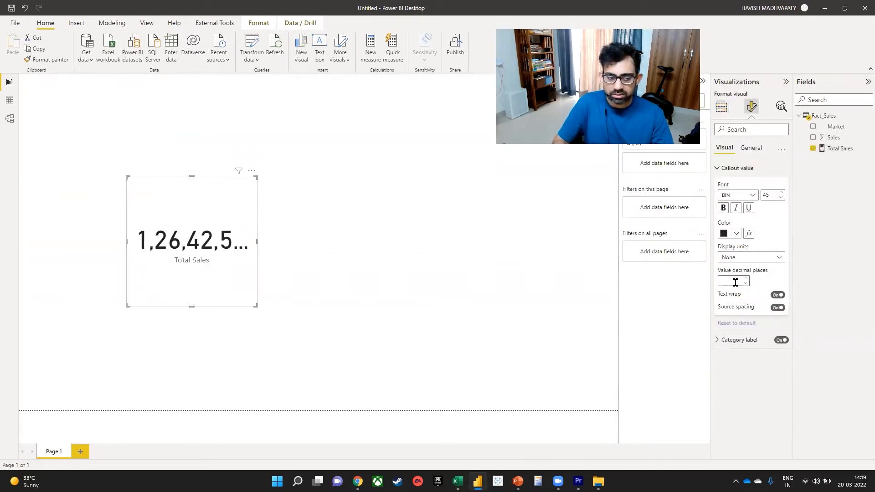
pyautogui.click(732, 281)
pyautogui.write('0')
# - Widen the Total Sales card to fit its full value, check it against the Excel total, and reduce the card's height
pyautogui.moveTo(257, 242); pyautogui.dragTo(359, 241)
pyautogui.hotkey('alt', 'Tab')
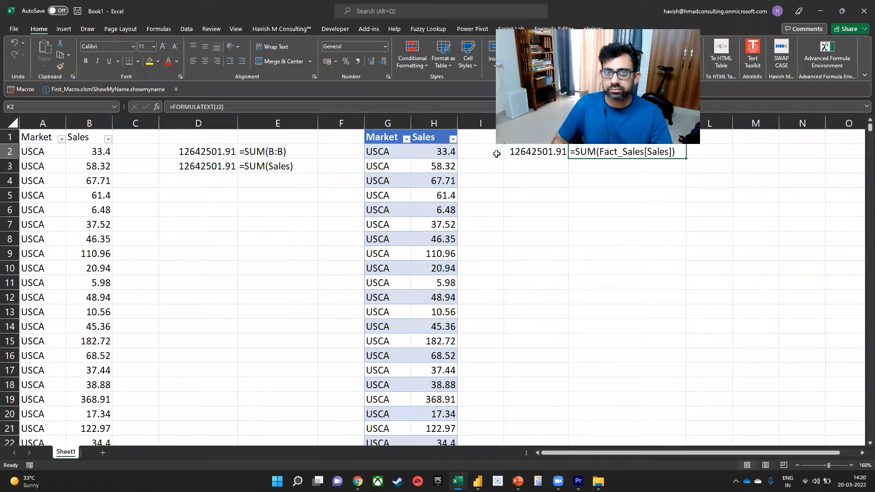
pyautogui.hotkey('alt', 'Tab')
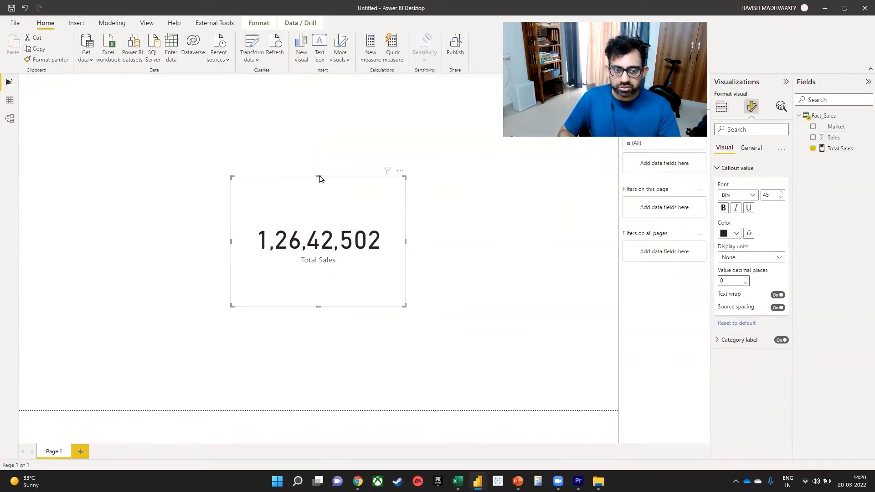
pyautogui.click(320, 179)
pyautogui.moveTo(320, 179); pyautogui.dragTo(332, 237)
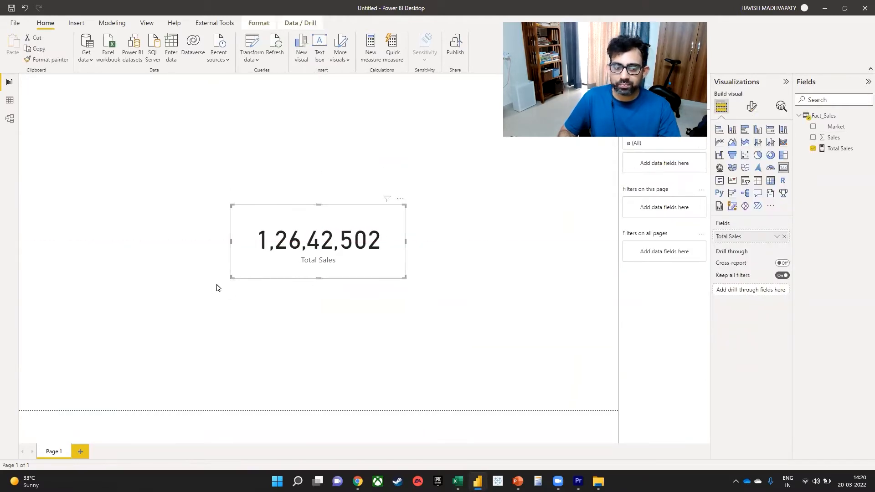
pyautogui.moveTo(291, 250)
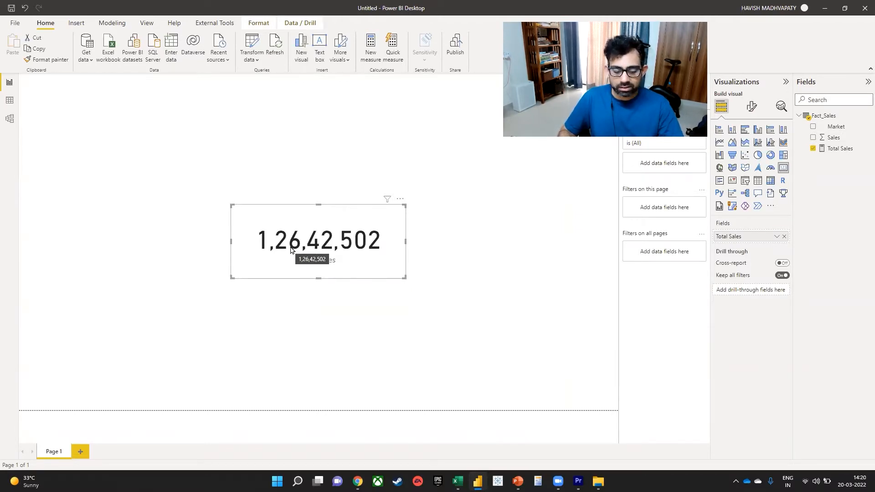
# - Switch to Excel and list the USCA sales from cell D6 with =FILTER(Sales, A:A = "USCA")
pyautogui.hotkey('alt', 'Tab')
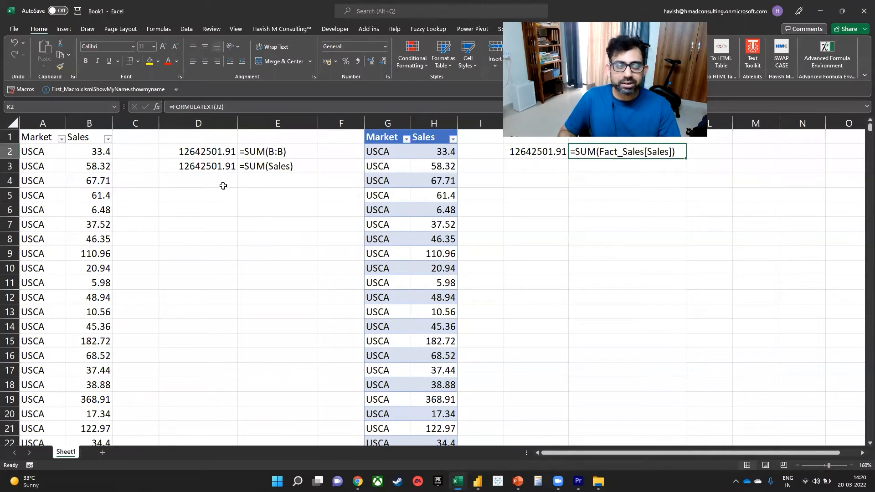
pyautogui.click(201, 214)
pyautogui.write('=')
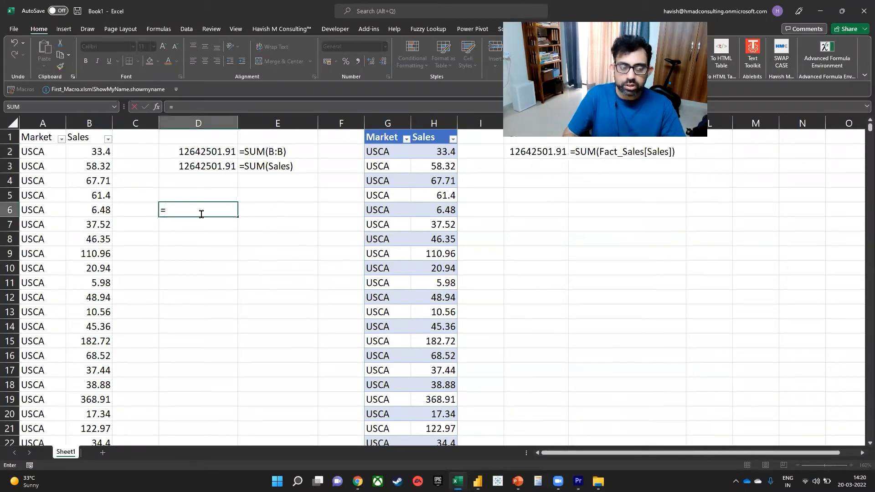
pyautogui.write('fil')
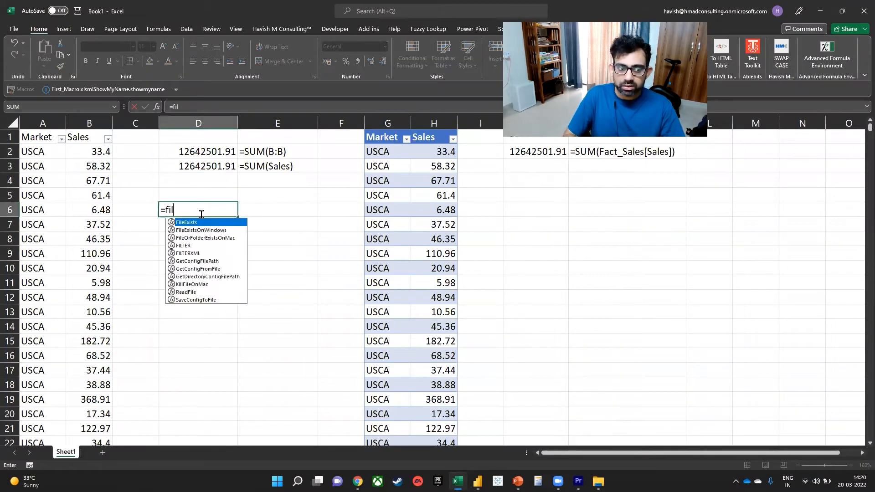
pyautogui.press('Down')
pyautogui.press('Down')
pyautogui.press('Down')
pyautogui.press('Tab')
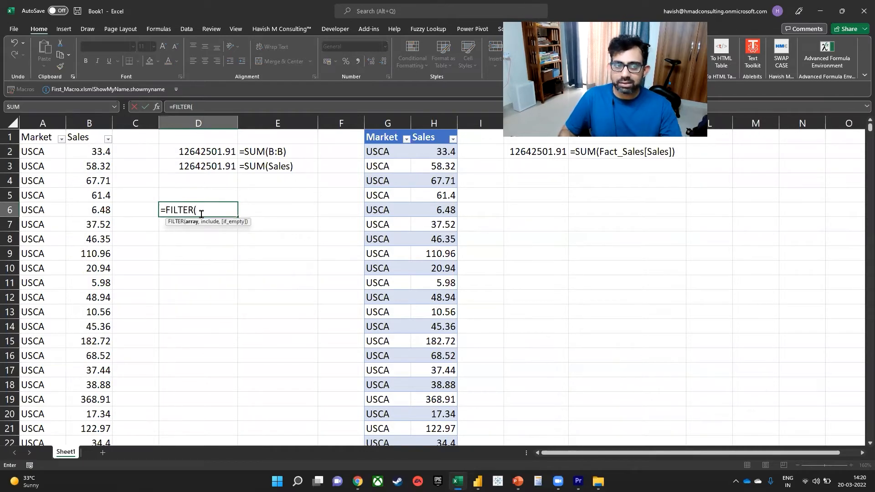
pyautogui.click(93, 155)
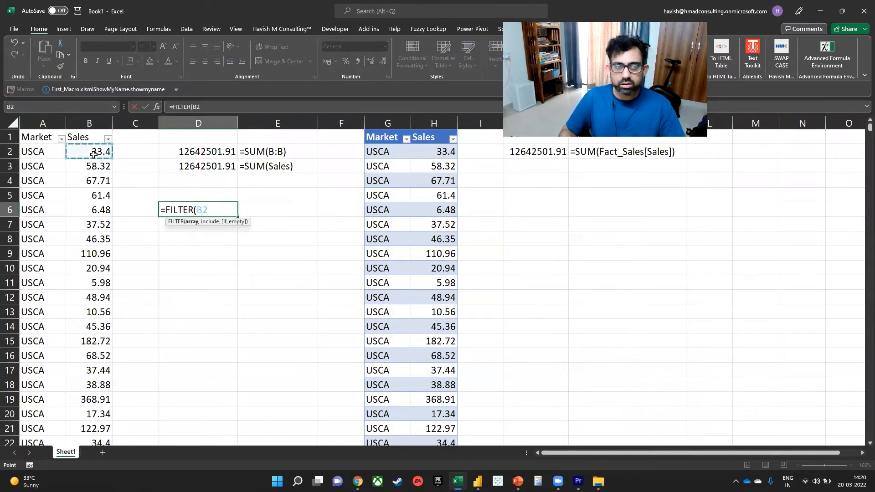
pyautogui.hotkey('ctrl', 'shift', 'Down')
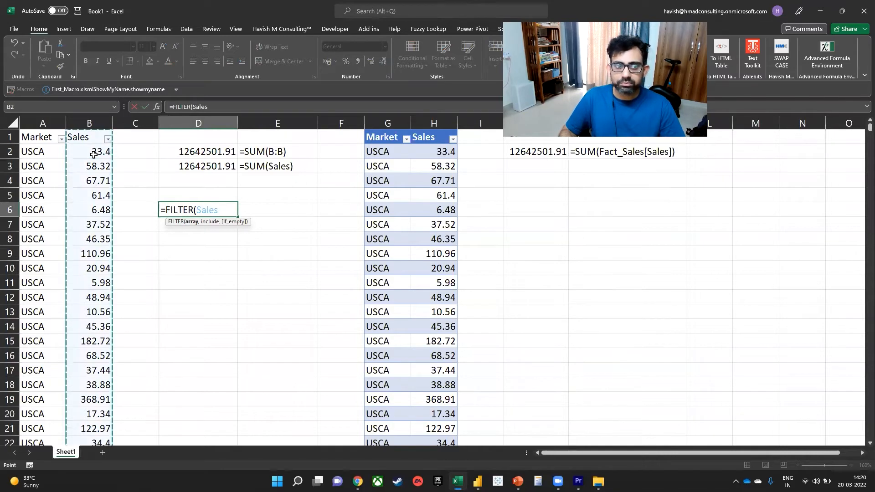
pyautogui.write(',')
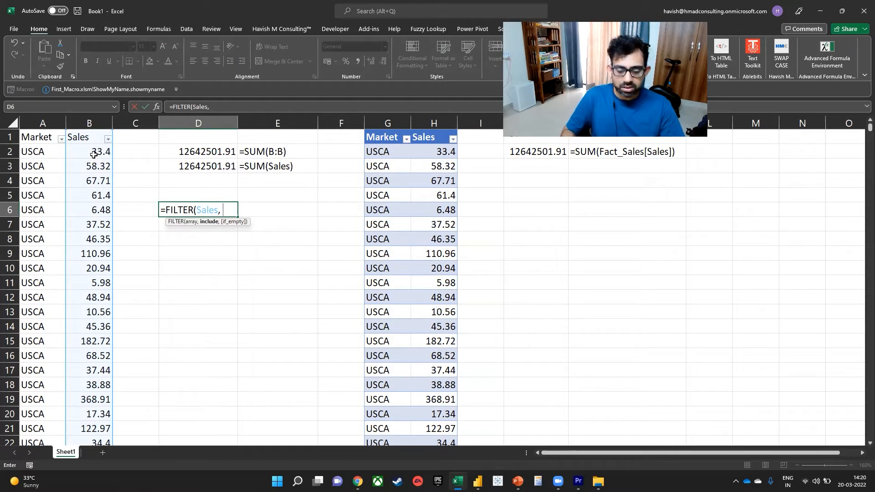
pyautogui.write('a')
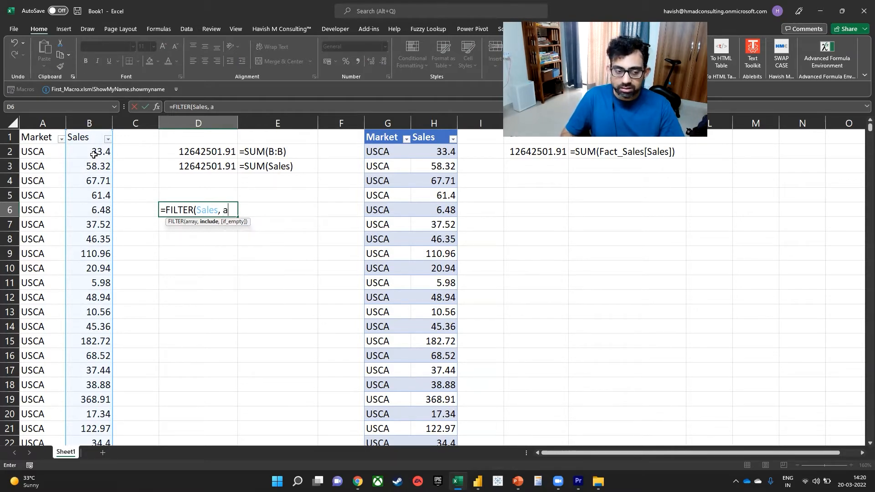
pyautogui.write(':A =')
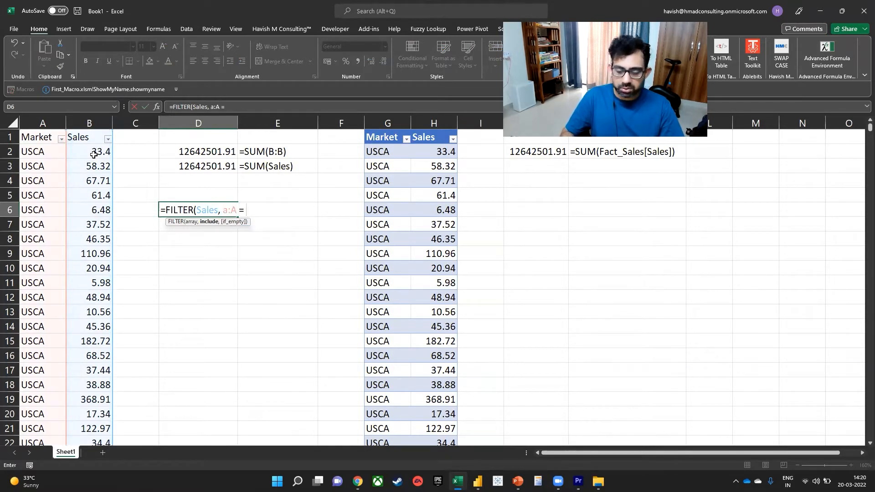
pyautogui.write(' "USCA')
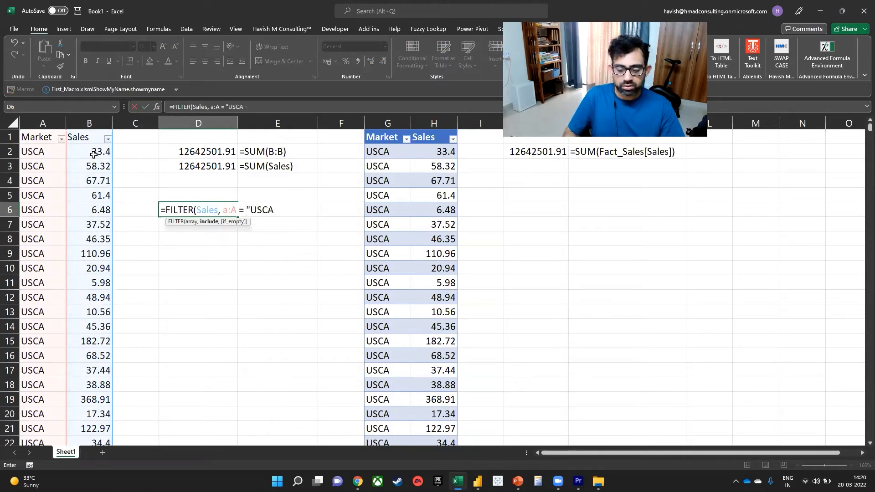
pyautogui.write('")')
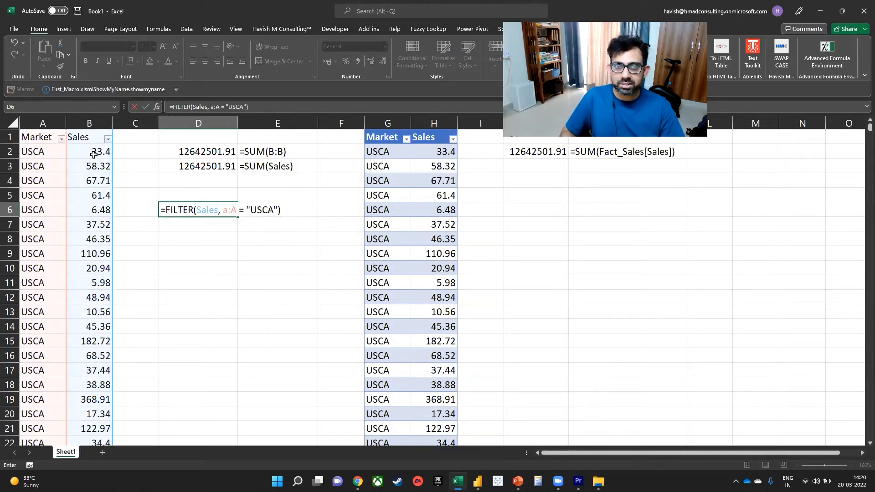
pyautogui.press('Return')
# - Compare the count and sum of the full Sales column B with those of the filtered list in column D
pyautogui.press('Up')
pyautogui.press('Left')
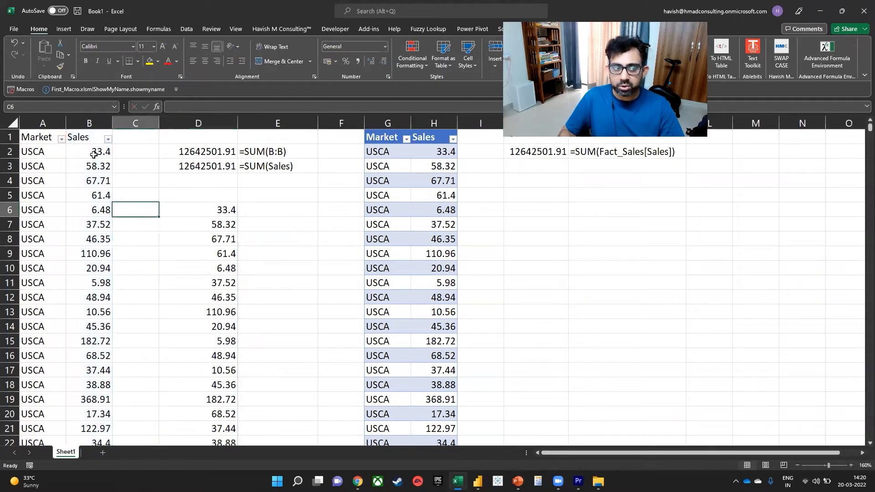
pyautogui.press('Left')
pyautogui.hotkey('ctrl', 'Up')
pyautogui.press('Down')
pyautogui.hotkey('ctrl', 'shift', 'Down')
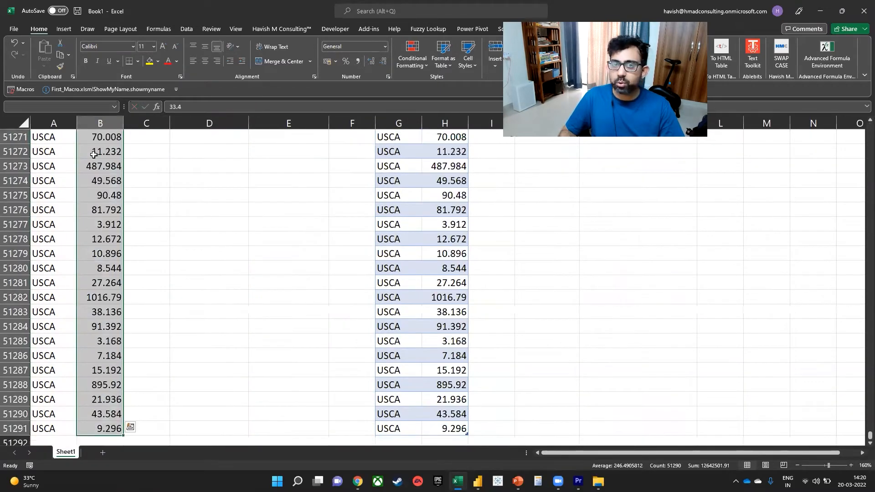
pyautogui.hotkey('ctrl', 'Up')
pyautogui.press('Down')
pyautogui.press('Down')
pyautogui.press('Down')
pyautogui.press('Right')
pyautogui.press('Right')
pyautogui.press('Down')
pyautogui.press('Down')
pyautogui.hotkey('ctrl', 'shift', 'Down')
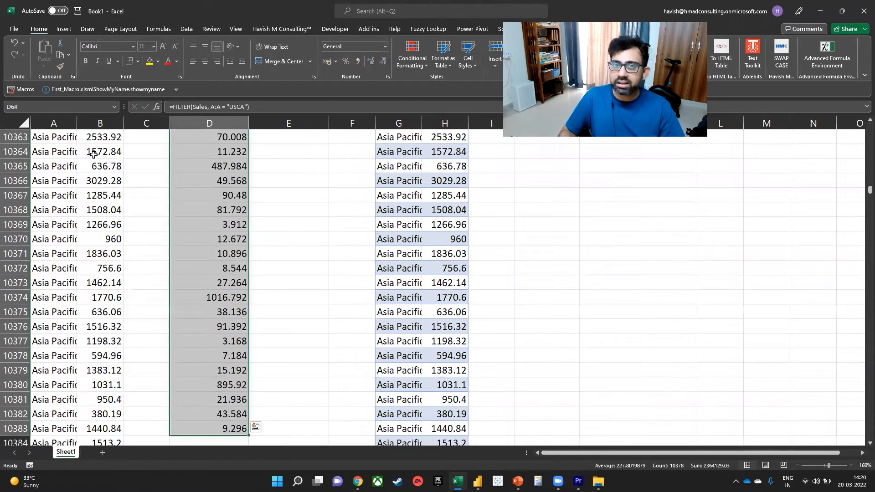
# - Wrap the D6 formula in SUM to total the USCA sales: =SUM(FILTER(Sales, A:A = "USCA"))
pyautogui.hotkey('ctrl', 'BackSpace')
pyautogui.press('F2')
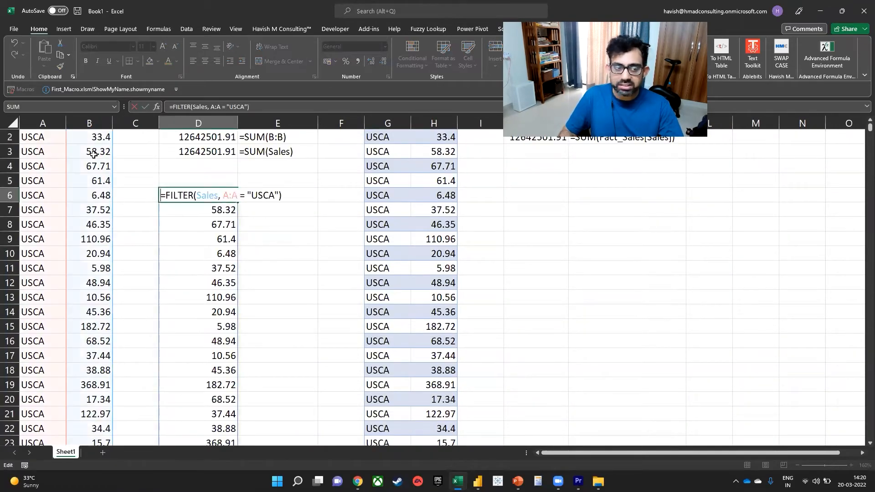
pyautogui.press('Home')
pyautogui.press('Right')
pyautogui.write('SUM(')
pyautogui.press('End')
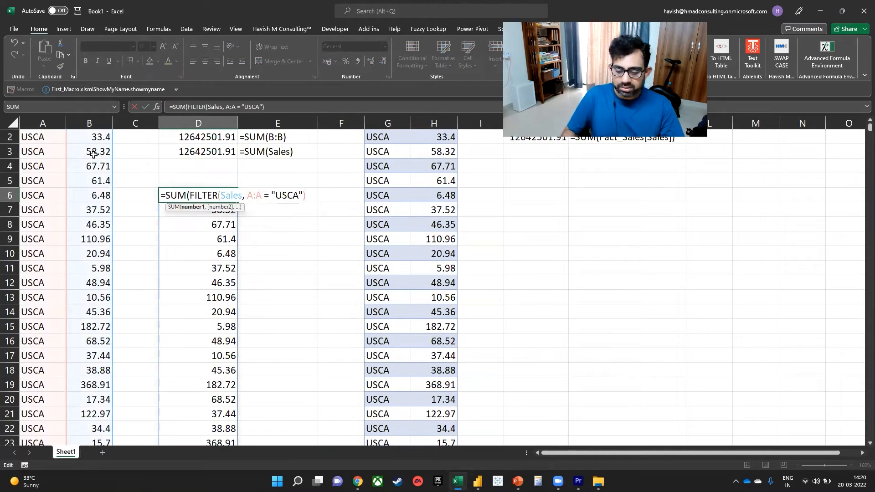
pyautogui.press('Return')
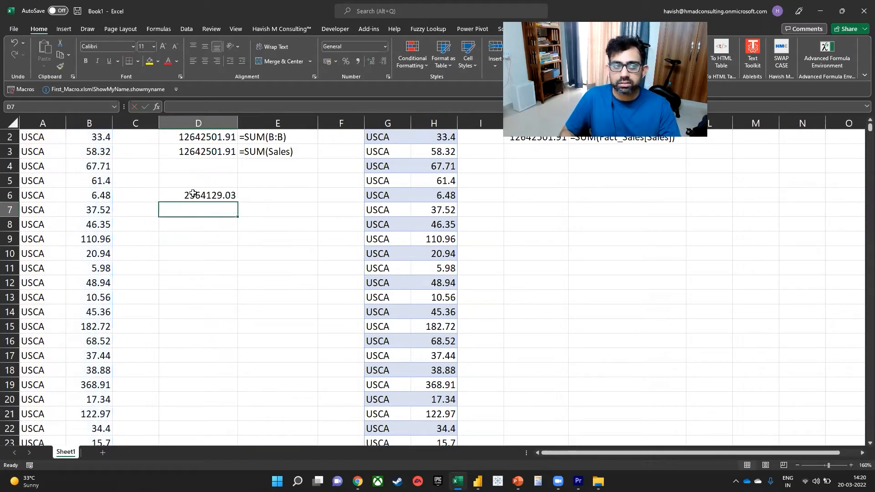
# - Show the D6 formula as text in cell E6 with =FORMULATEXT(D6), and widen column E to fit it
pyautogui.click(193, 193)
pyautogui.scroll(1, 200, 196)
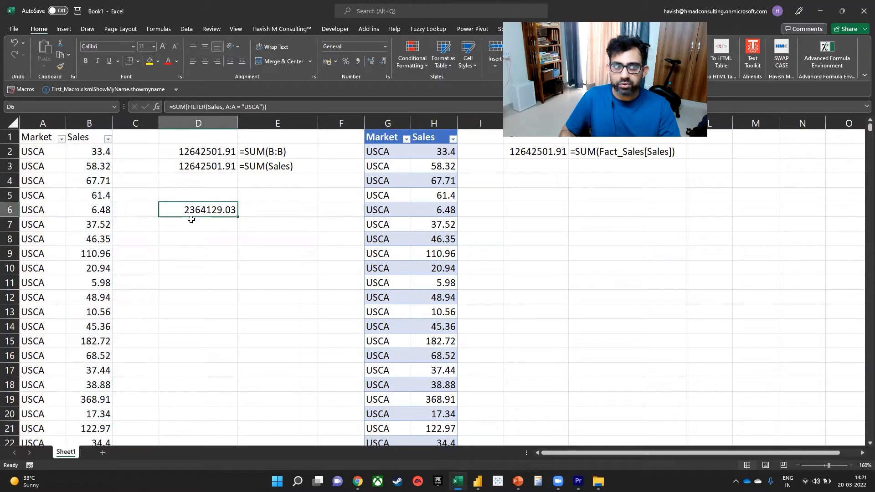
pyautogui.click(274, 210)
pyautogui.write('=form')
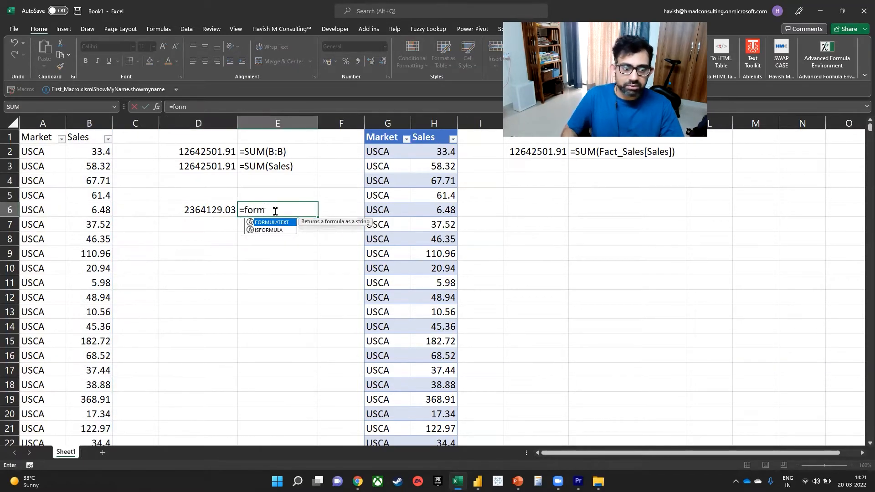
pyautogui.press('Tab')
pyautogui.press('Left')
pyautogui.hotkey('ctrl', 'Return')
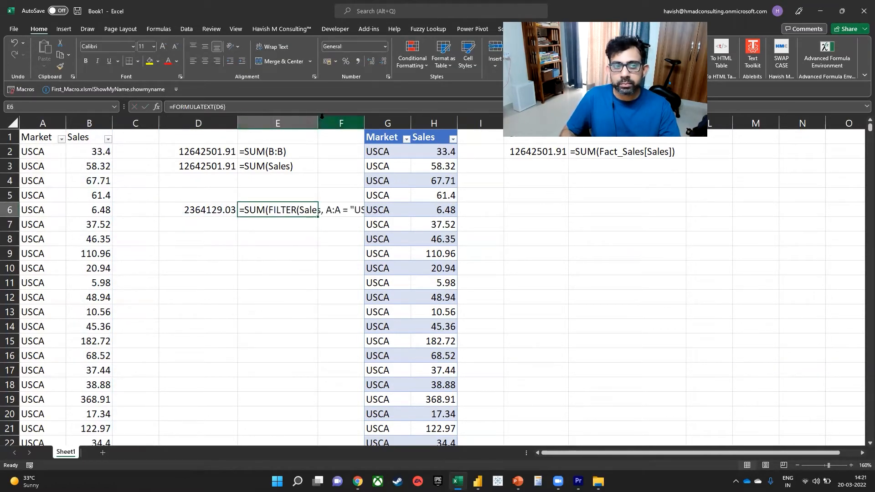
pyautogui.moveTo(318, 124); pyautogui.dragTo(403, 126)
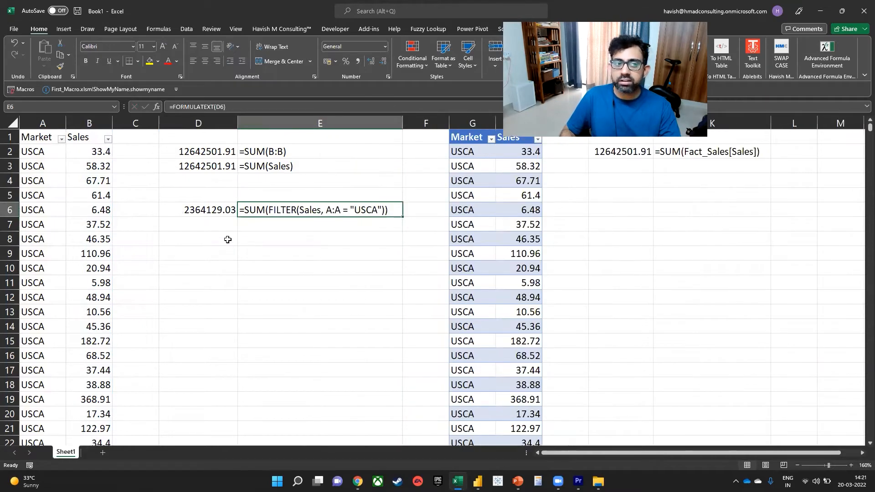
# - Move the USCA total and its formula text from D6:E6 down to D8:E8
pyautogui.moveTo(209, 204); pyautogui.dragTo(274, 220)
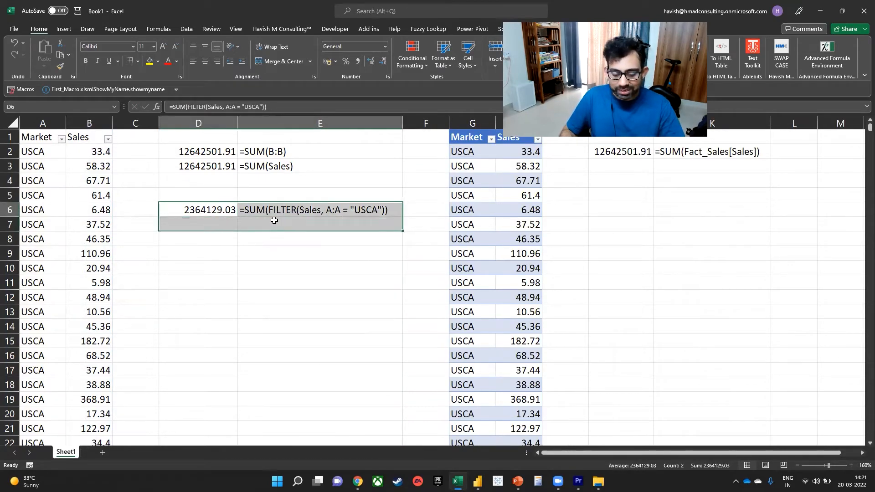
pyautogui.hotkey('shift', 'Up')
pyautogui.hotkey('ctrl', 'x')
pyautogui.press('Down')
pyautogui.press('Down')
pyautogui.hotkey('ctrl', 'v')
pyautogui.press('Up')
pyautogui.press('Up')
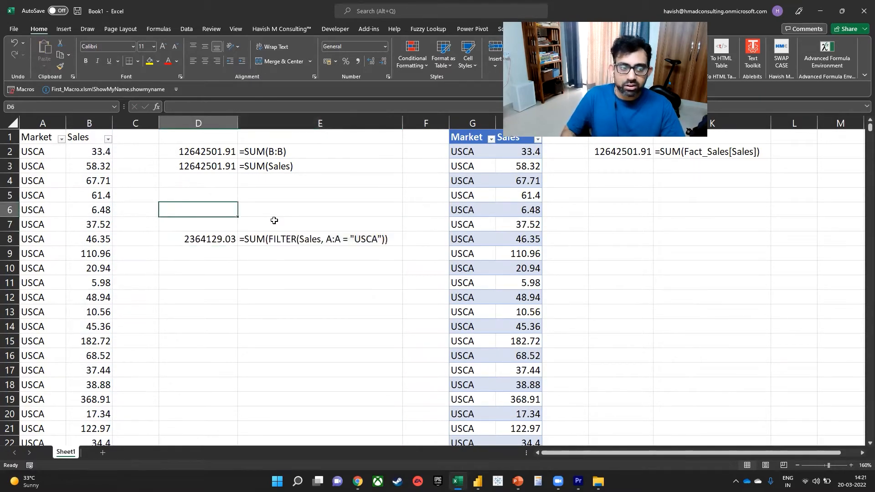
# - List the distinct markets from cell J6 with a UNIQUE formula on the column A Market values, starting at A2
pyautogui.press('Right')
pyautogui.press('Right')
pyautogui.press('Right')
pyautogui.press('Right')
pyautogui.press('Right')
pyautogui.press('Right')
pyautogui.press('Right')
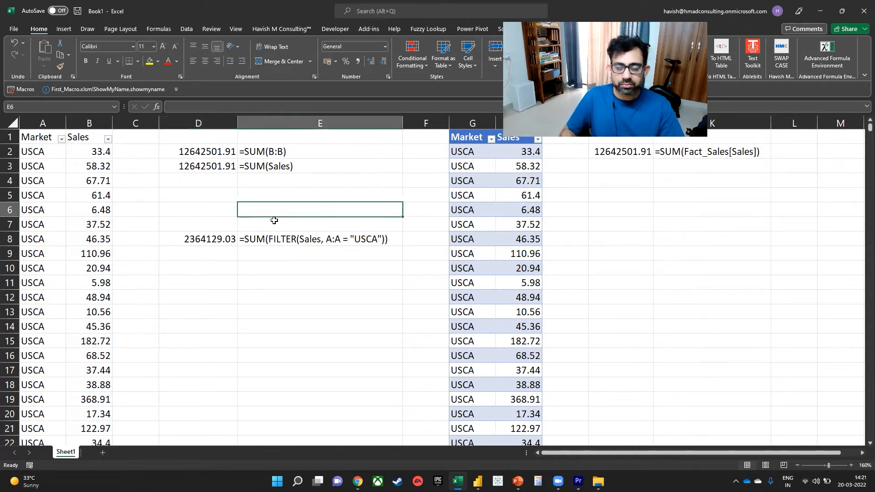
pyautogui.press('Left')
pyautogui.press('Left')
pyautogui.press('Left')
pyautogui.press('Left')
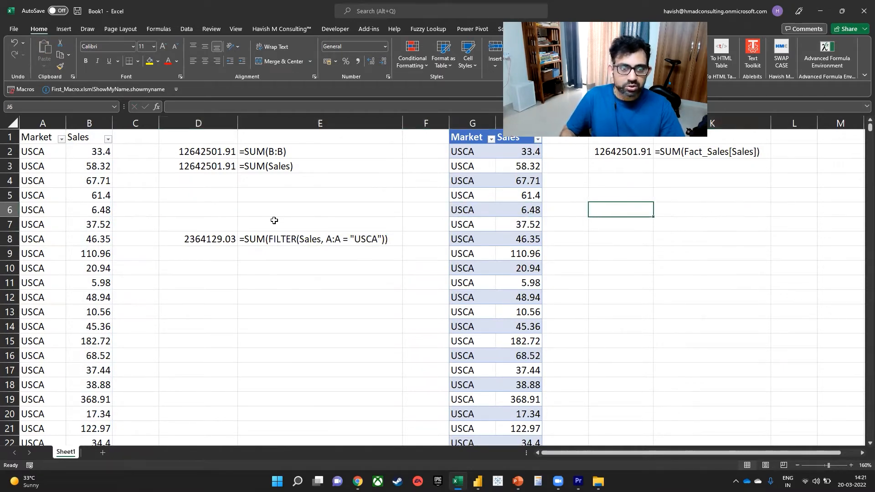
pyautogui.press('Right')
pyautogui.press('Right')
pyautogui.press('Right')
pyautogui.write('=uniq')
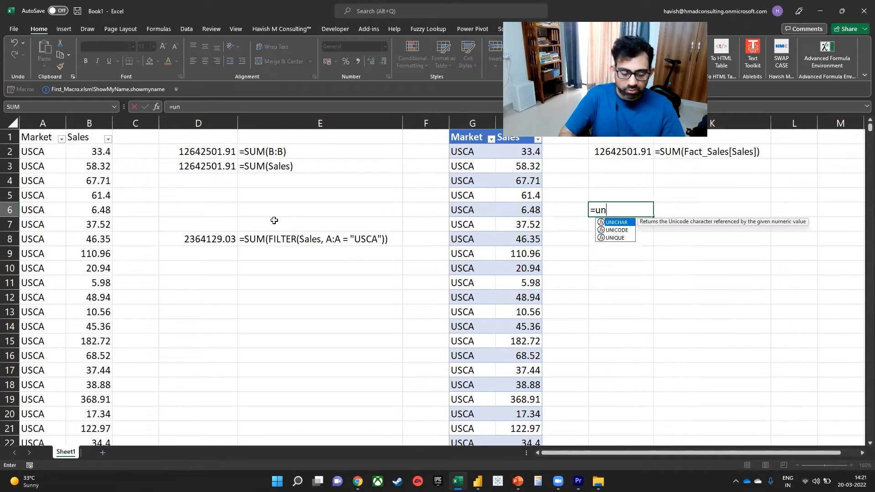
pyautogui.press('Tab')
pyautogui.press('Left')
pyautogui.hotkey('ctrl', 'Left')
pyautogui.hotkey('ctrl', 'Left')
pyautogui.hotkey('ctrl', 'Left')
pyautogui.hotkey('ctrl', 'Up')
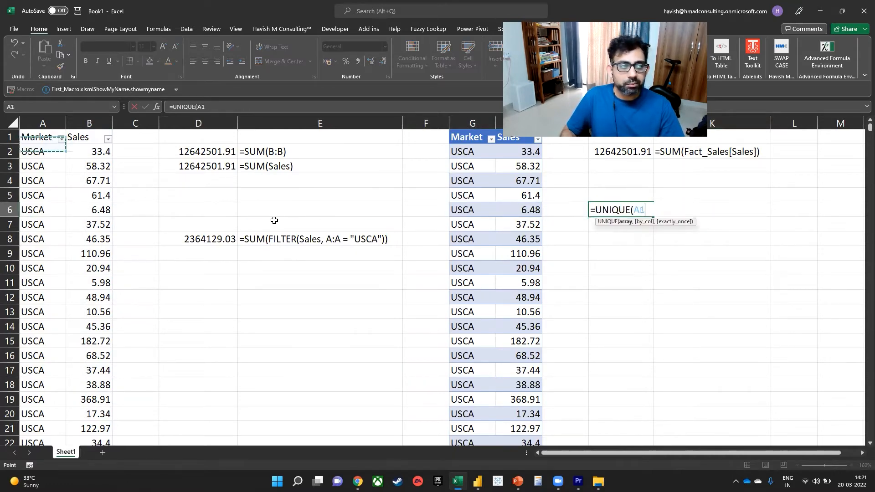
pyautogui.press('Down')
pyautogui.hotkey('ctrl', 'shift', 'Down')
pyautogui.press('Return')
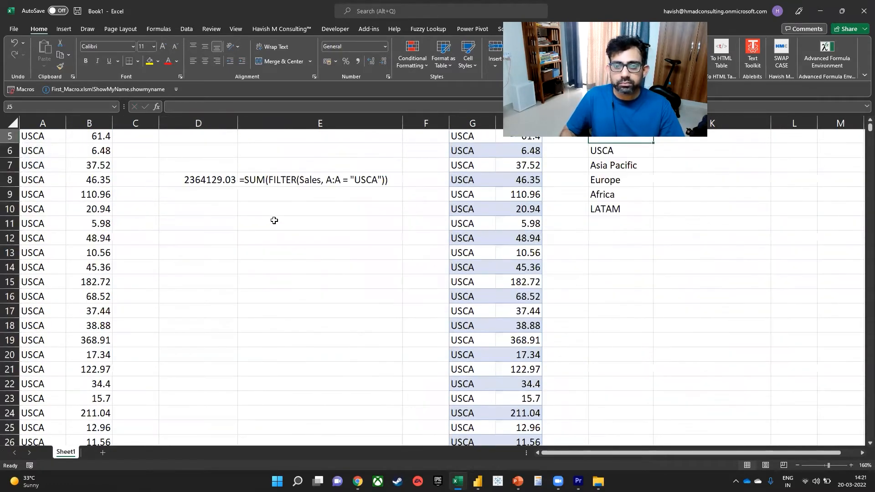
pyautogui.hotkey('ctrl', 'Up')
pyautogui.hotkey('ctrl', 'Up')
pyautogui.hotkey('ctrl', 'Up')
# - Add list data validation to cell D6 with source =$J$6:$J$10, and check the choices in its dropdown
pyautogui.click(203, 214)
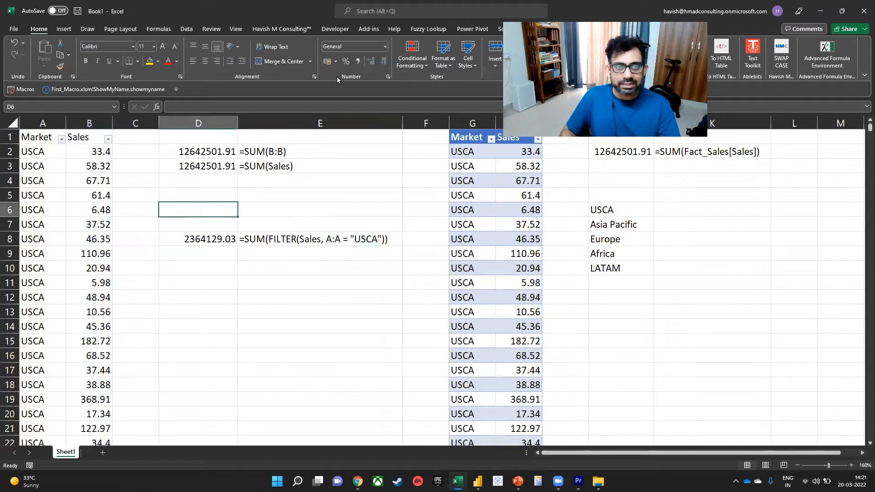
pyautogui.click(187, 29)
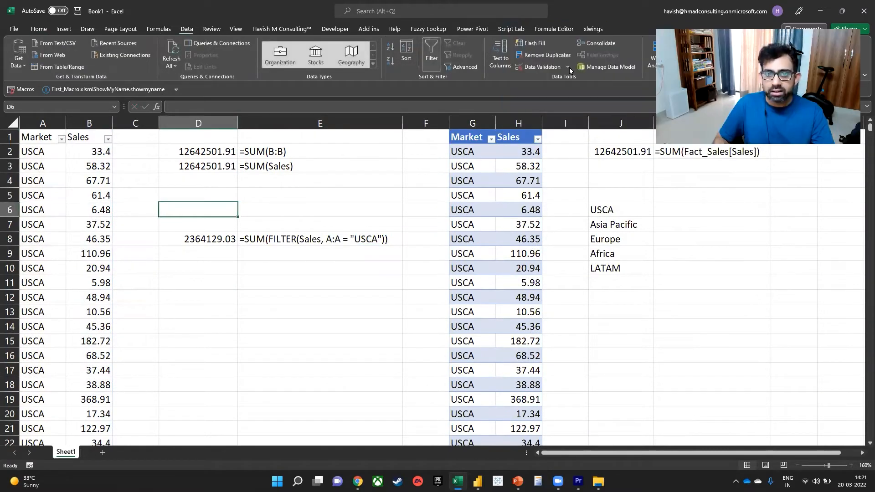
pyautogui.click(542, 67)
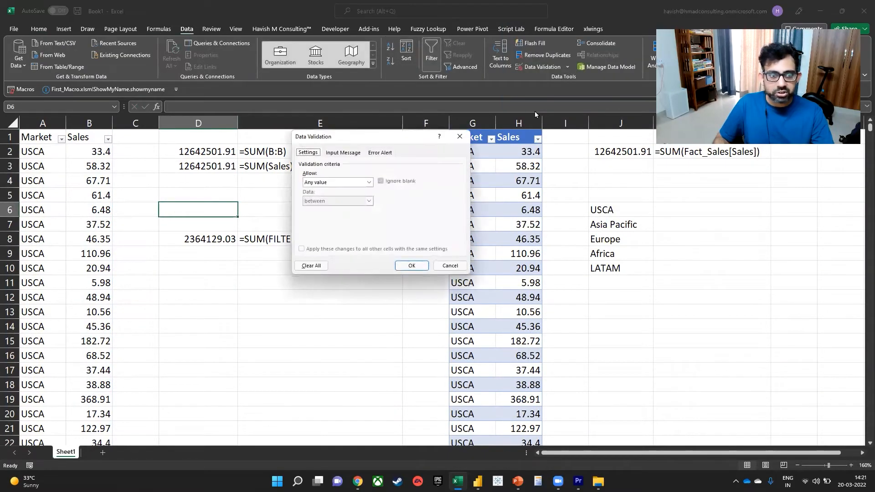
pyautogui.click(342, 182)
pyautogui.click(338, 209)
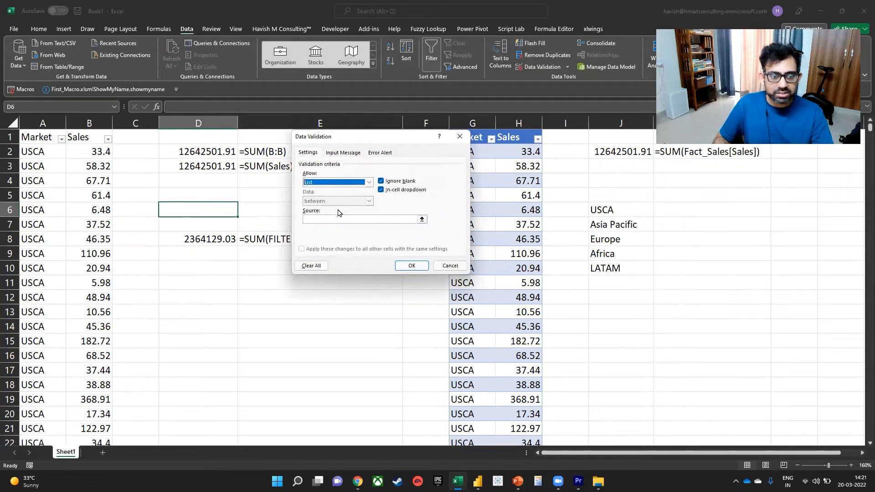
pyautogui.click(340, 219)
pyautogui.moveTo(625, 218); pyautogui.dragTo(617, 265)
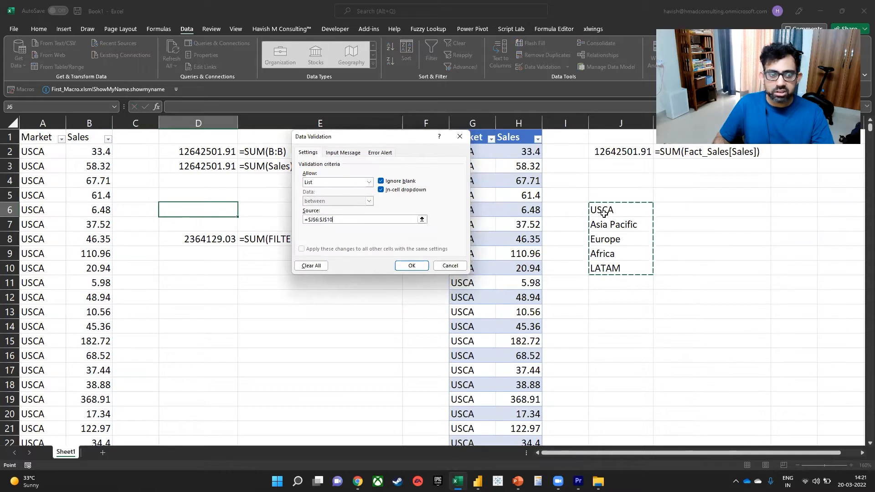
pyautogui.click(402, 264)
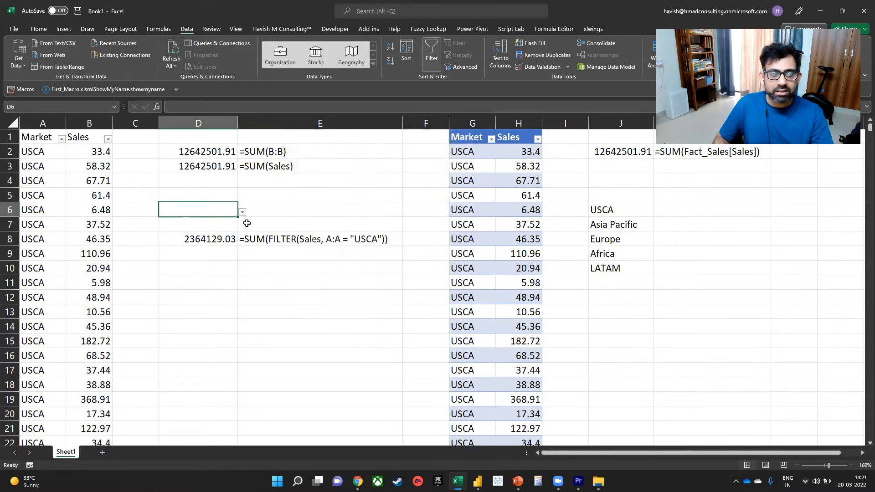
pyautogui.click(242, 212)
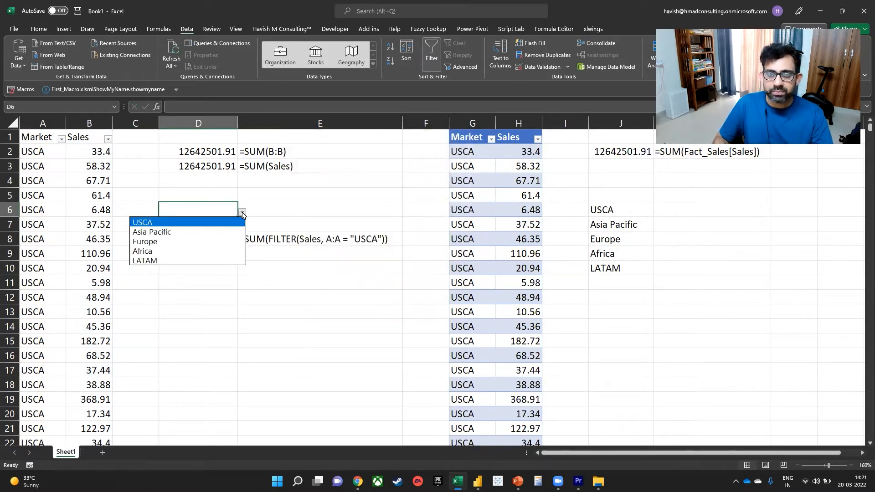
pyautogui.click(222, 242)
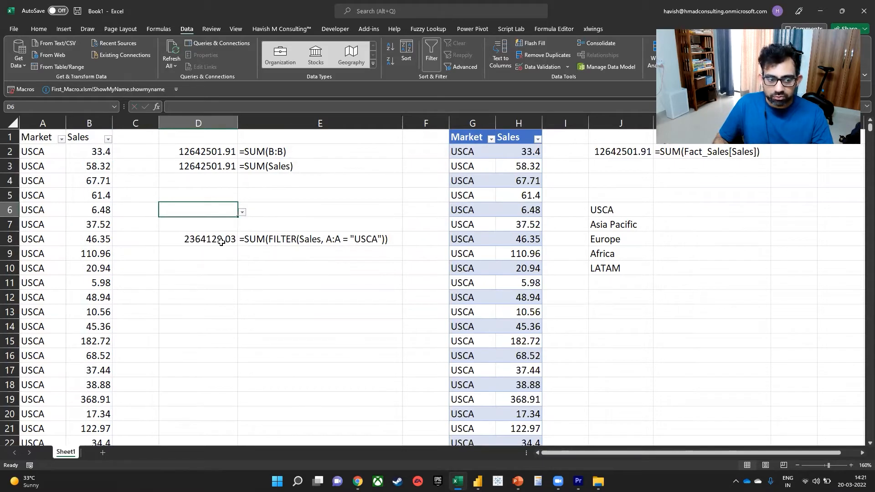
# - Replace the fixed "USCA" criterion in D8 with a reference to D6: =SUM(FILTER(Sales, A:A = D6))
pyautogui.doubleClick(221, 240)
pyautogui.doubleClick(296, 239)
pyautogui.click(304, 240)
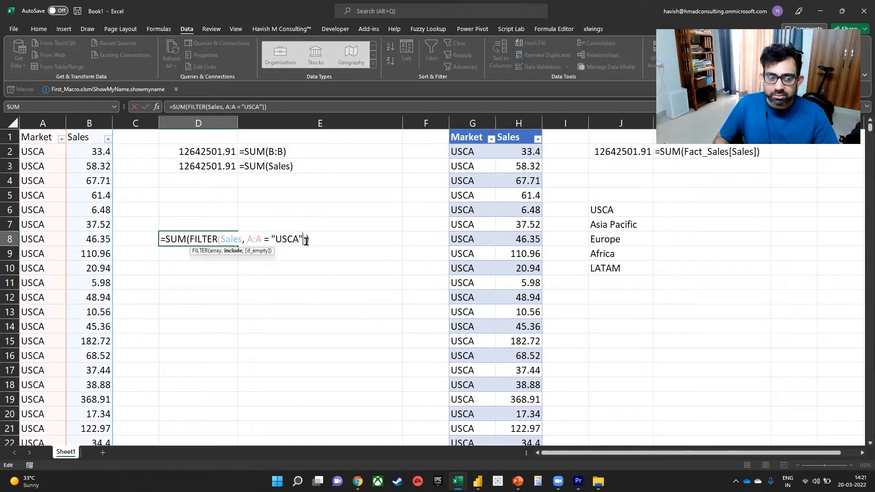
pyautogui.moveTo(306, 240); pyautogui.dragTo(271, 240)
pyautogui.press('BackSpace')
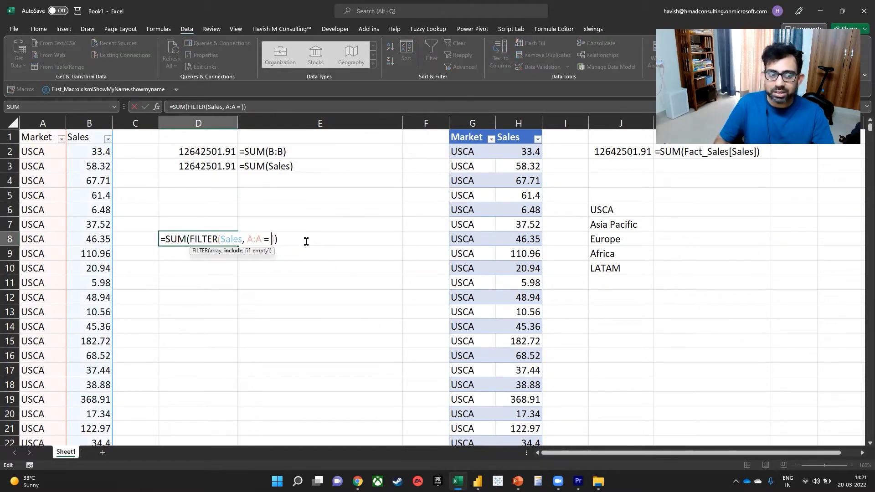
pyautogui.click(225, 213)
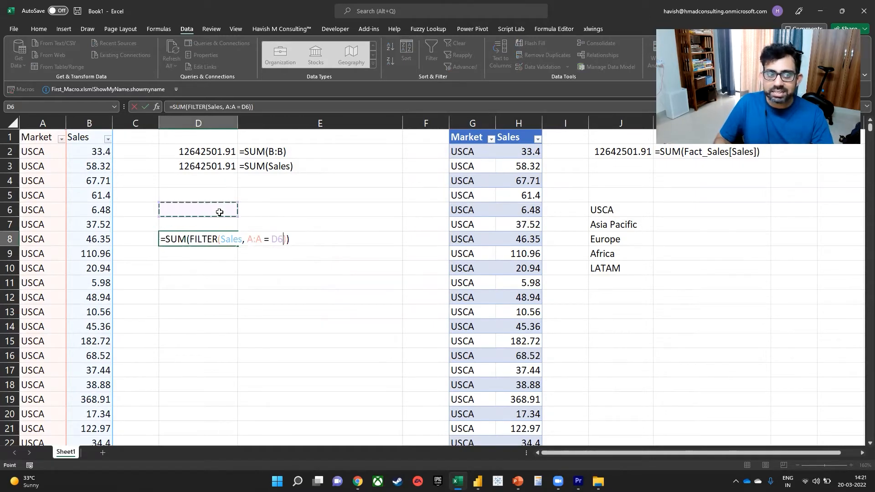
pyautogui.press('Return')
# - Test the D8 total by choosing USCA, Asia Pacific and Europe in the D6 dropdown, and set it back to USCA
pyautogui.click(224, 214)
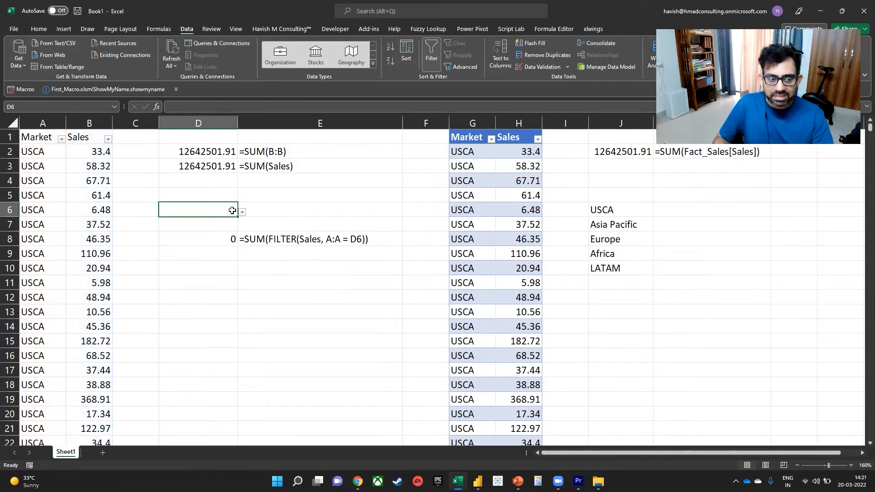
pyautogui.click(241, 212)
pyautogui.click(228, 222)
pyautogui.click(241, 212)
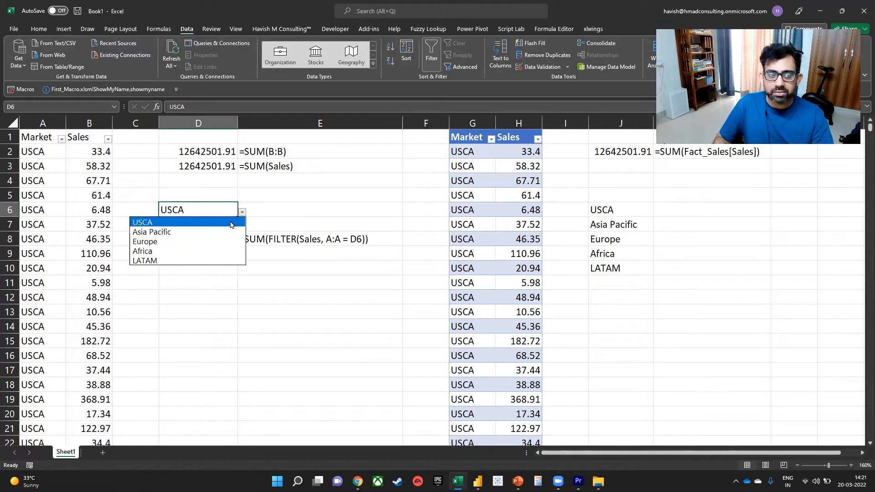
pyautogui.click(224, 232)
pyautogui.click(241, 213)
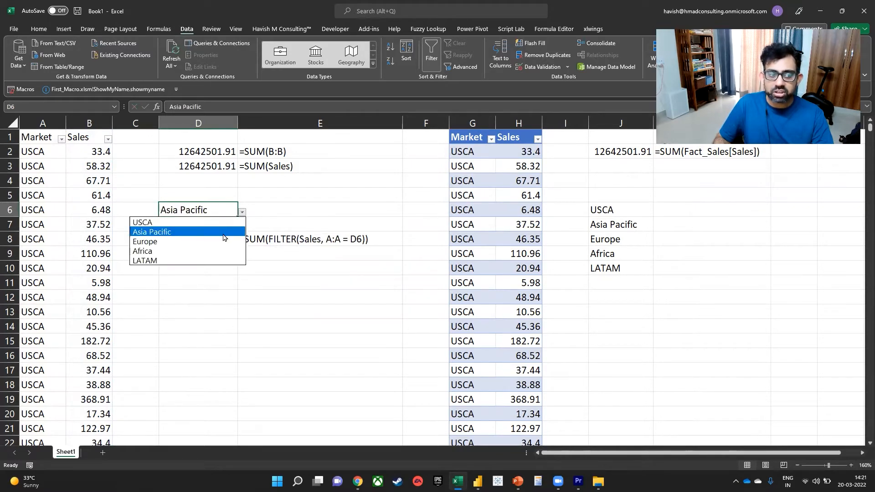
pyautogui.click(219, 242)
pyautogui.click(241, 212)
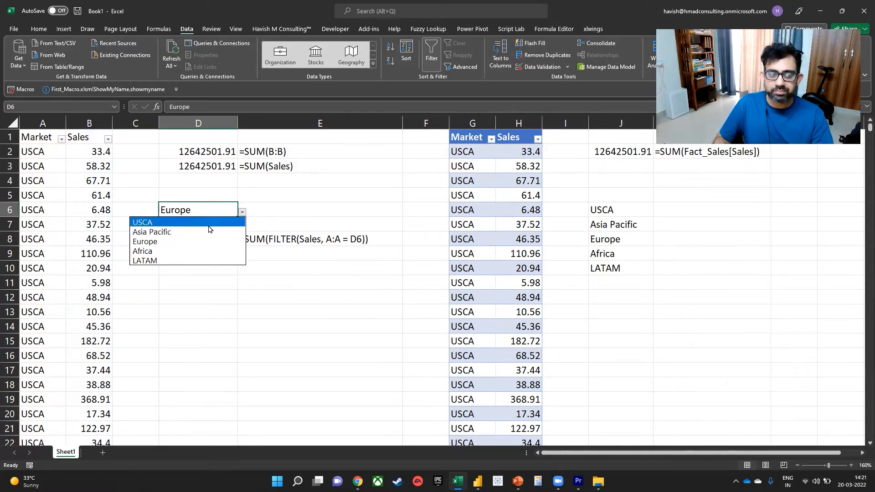
pyautogui.click(214, 222)
pyautogui.click(216, 235)
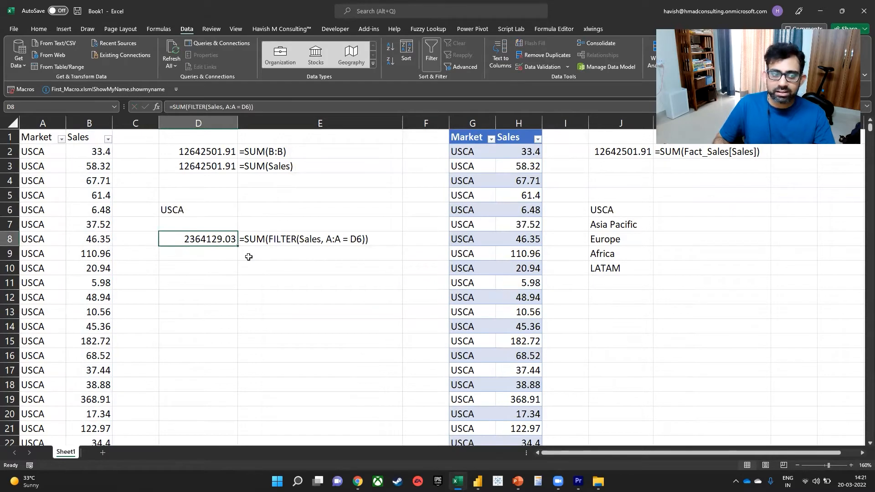
# - Fill the market dropdown cell D6 with a light gold colour
pyautogui.click(197, 212)
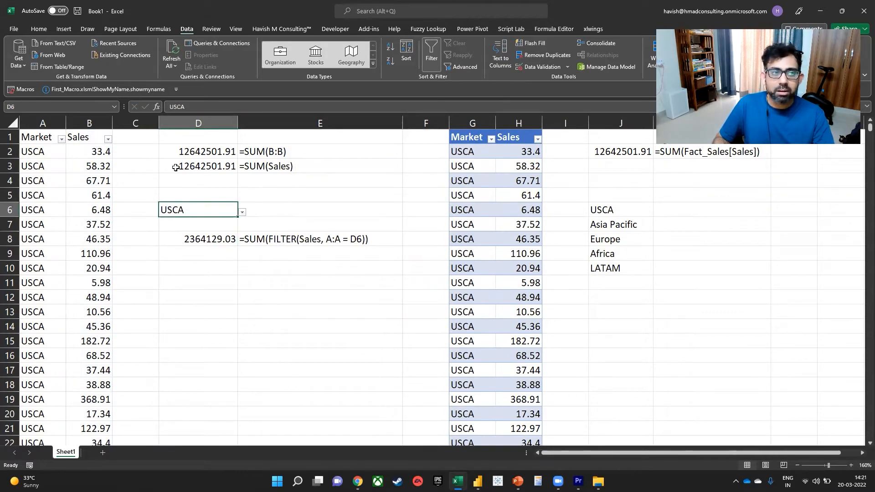
pyautogui.click(39, 28)
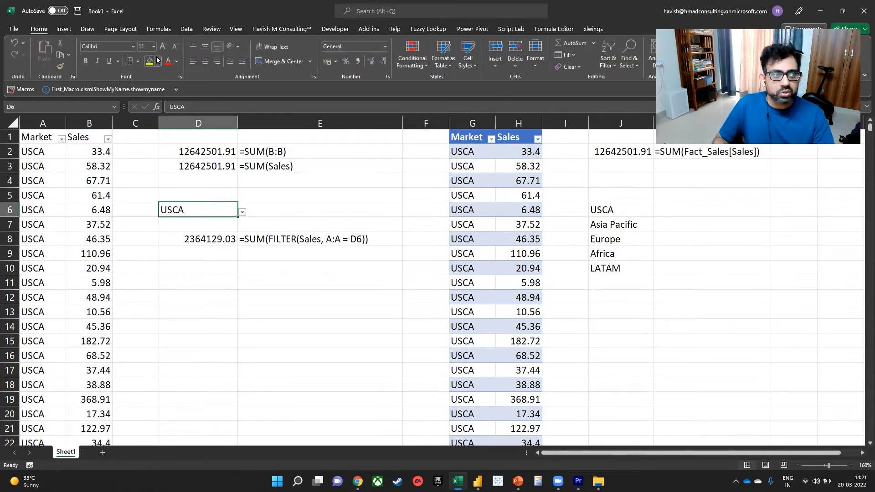
pyautogui.click(157, 61)
pyautogui.click(187, 97)
pyautogui.click(299, 200)
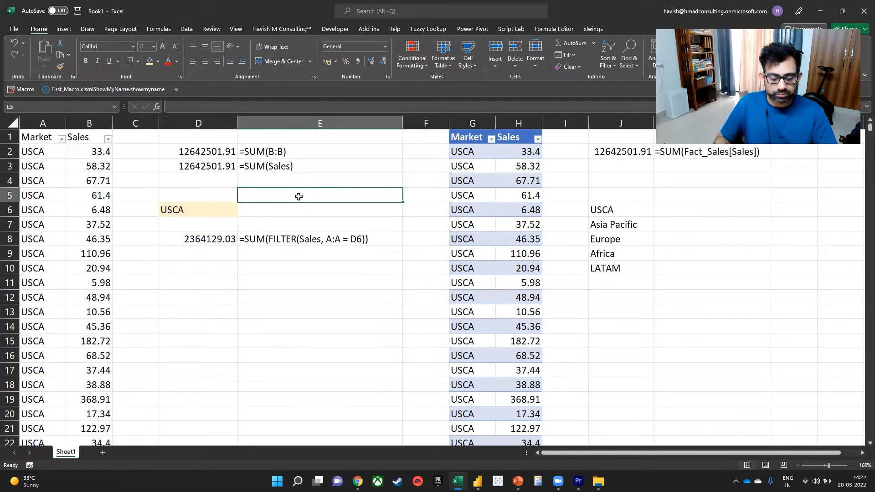
# - Switch to Power BI Desktop and add a second page to the report
pyautogui.hotkey('alt', 'Tab')
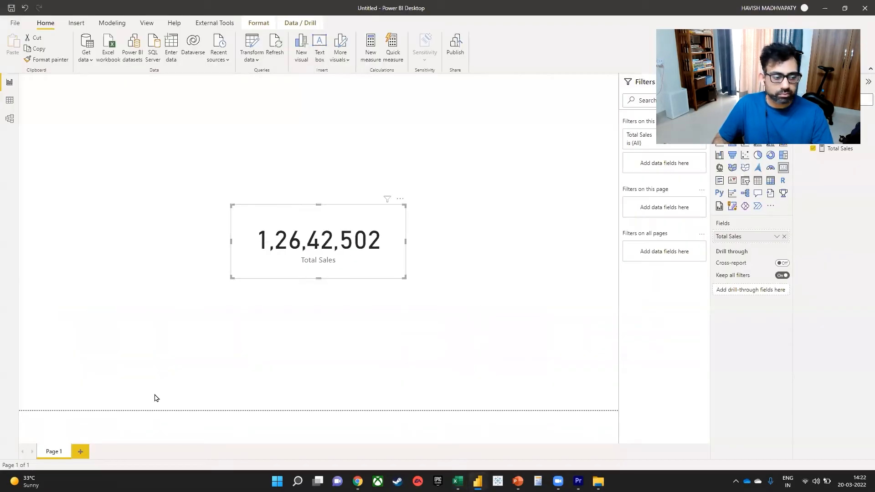
pyautogui.click(80, 451)
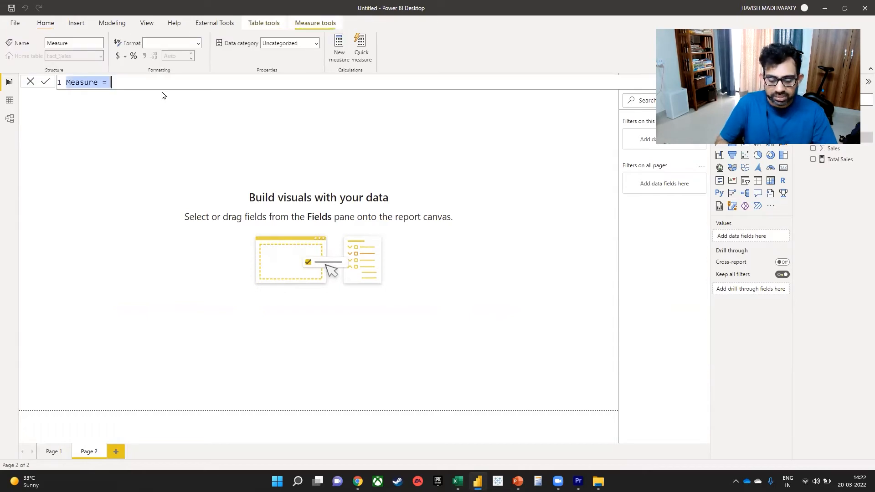
# - Name the new Fact_Sales measure "Sales for Only Selected Region"
pyautogui.write('Sales for ion')
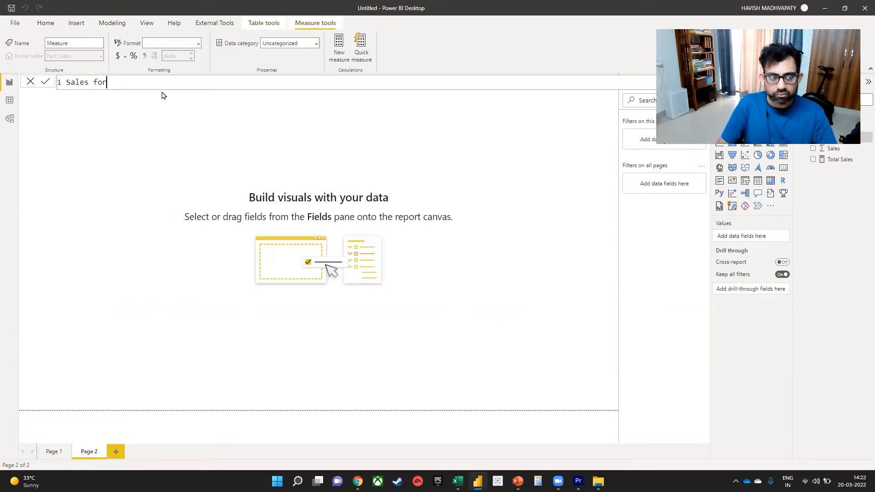
pyautogui.press('BackSpace')
pyautogui.press('BackSpace')
pyautogui.press('BackSpace')
pyautogui.write('Only S')
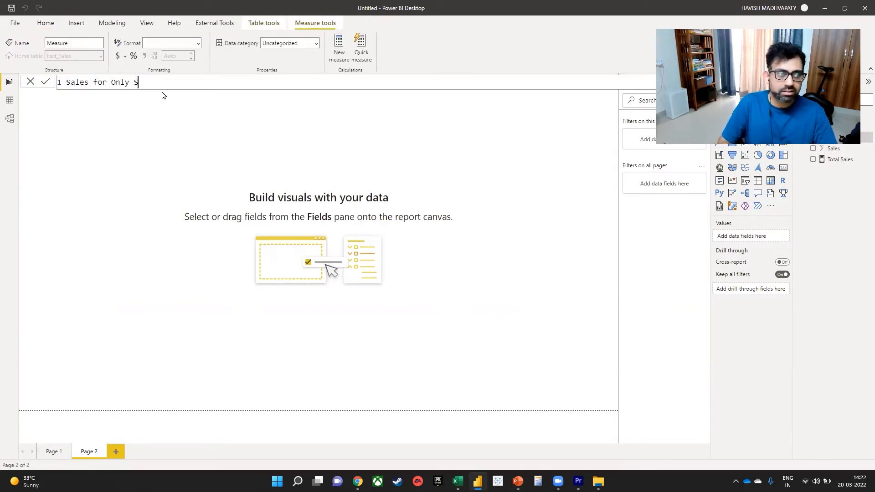
pyautogui.write('elected Regf')
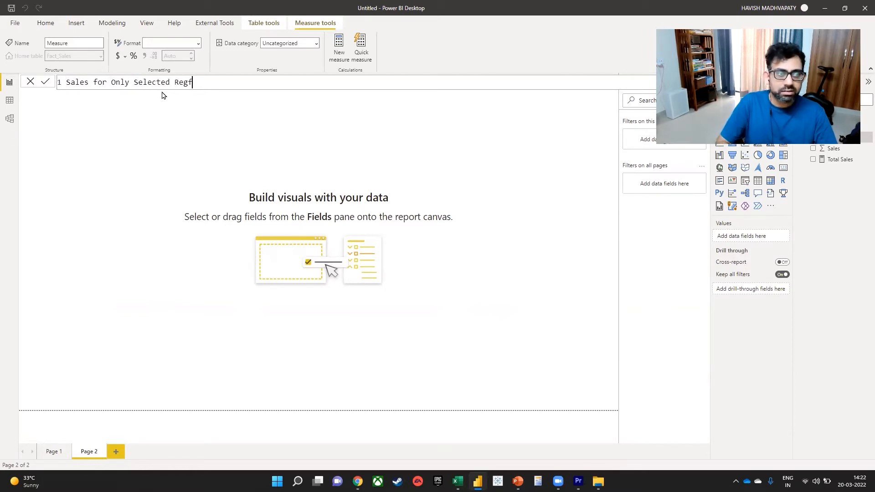
pyautogui.press('BackSpace')
pyautogui.write('ion')
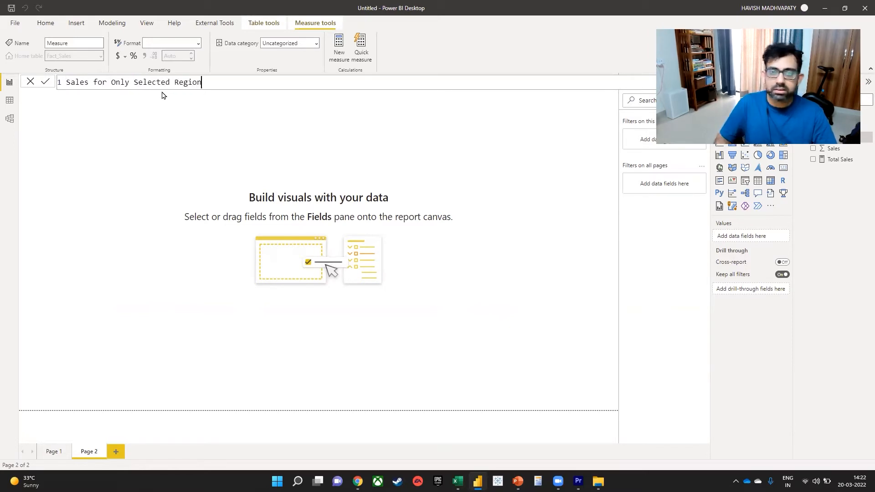
pyautogui.write(' =')
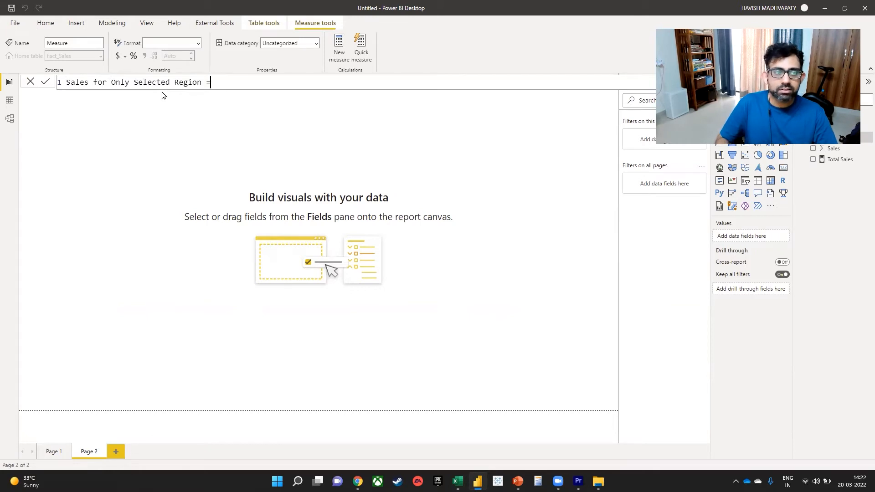
# - Define the measure on its third line as CALCULATE ( SUM (Fact_Sales[Sales] ) ) and commit it
pyautogui.hotkey('shift', 'Return')
pyautogui.hotkey('shift', 'Return')
pyautogui.write('CALCULATE ')
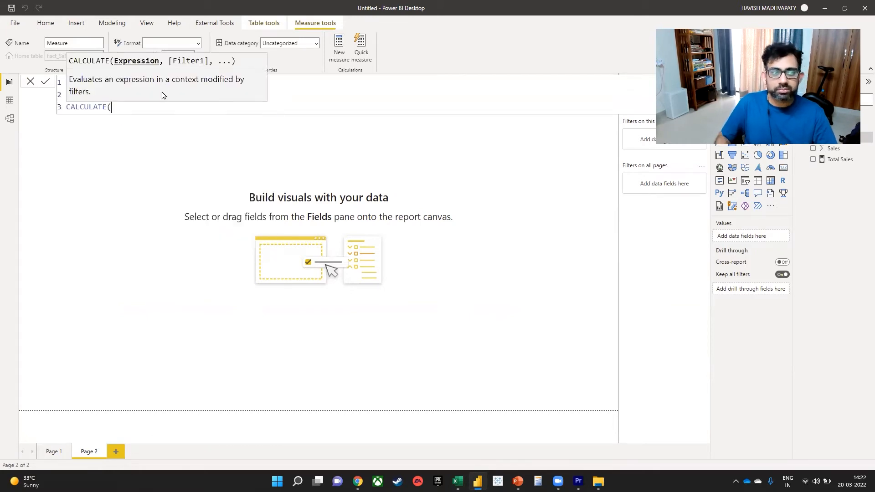
pyautogui.write('( SUM(')
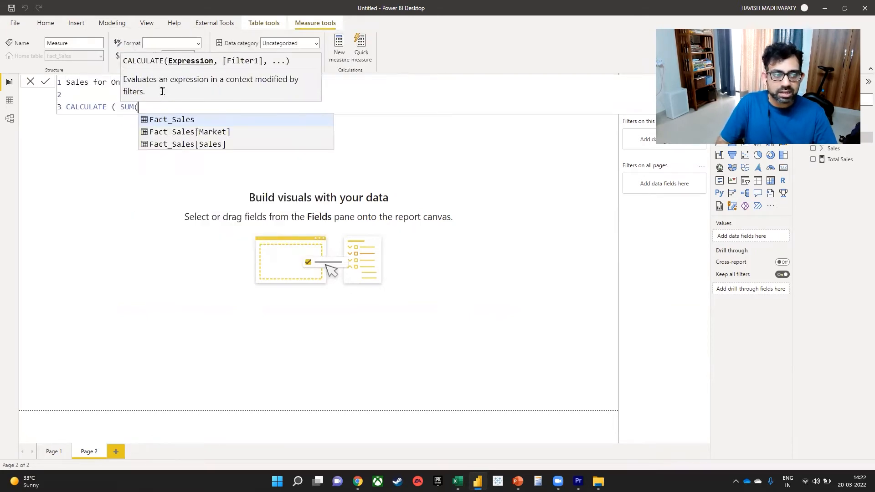
pyautogui.press('BackSpace')
pyautogui.write('( S')
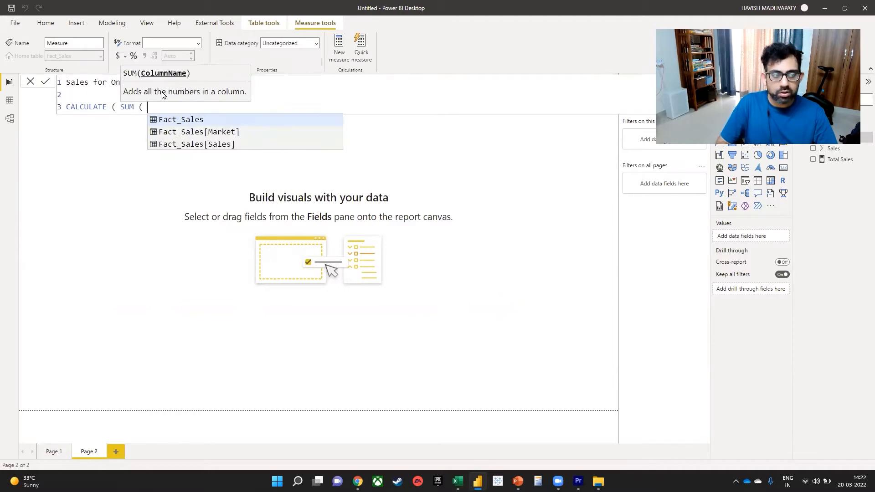
pyautogui.press('Down')
pyautogui.press('Down')
pyautogui.press('Tab')
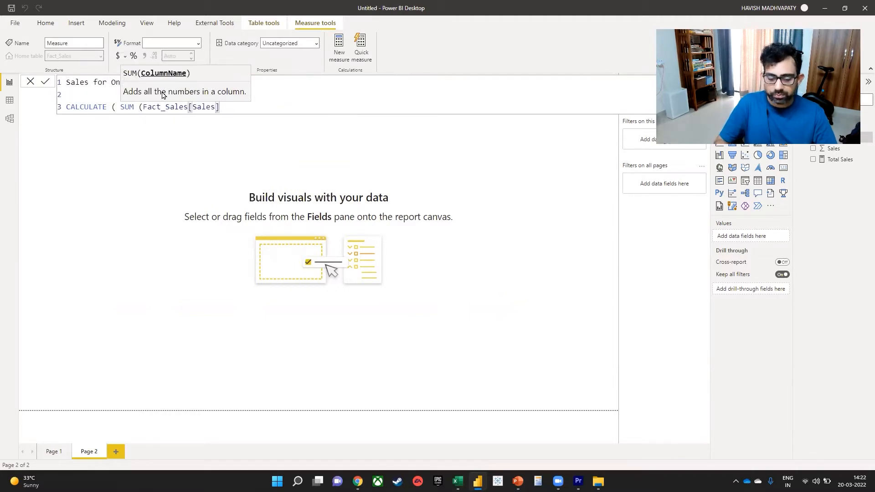
pyautogui.write(') )')
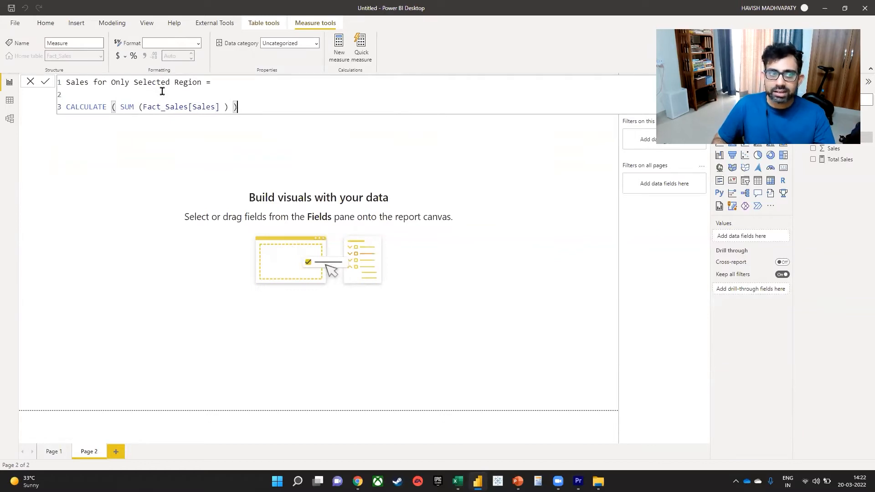
pyautogui.press('Return')
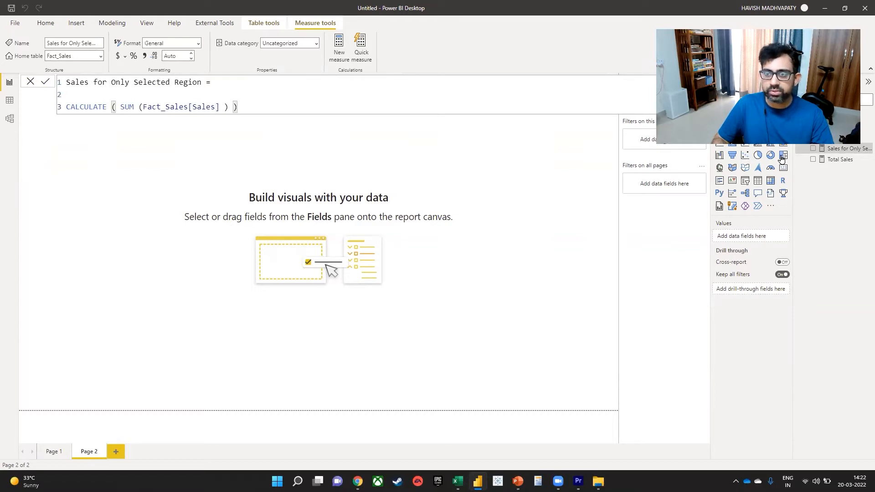
# - Add a card visual to Page 2 showing Sales for Only Selected Region and place it mid-canvas
pyautogui.click(783, 167)
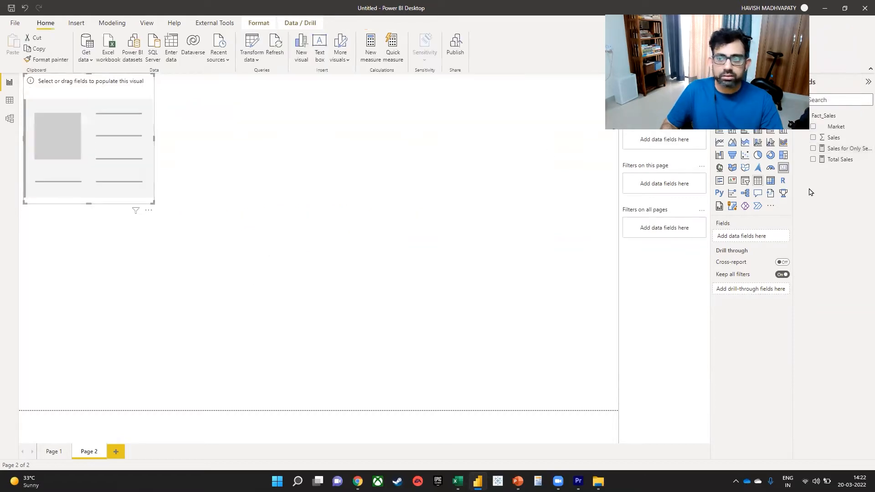
pyautogui.moveTo(832, 151); pyautogui.dragTo(132, 149)
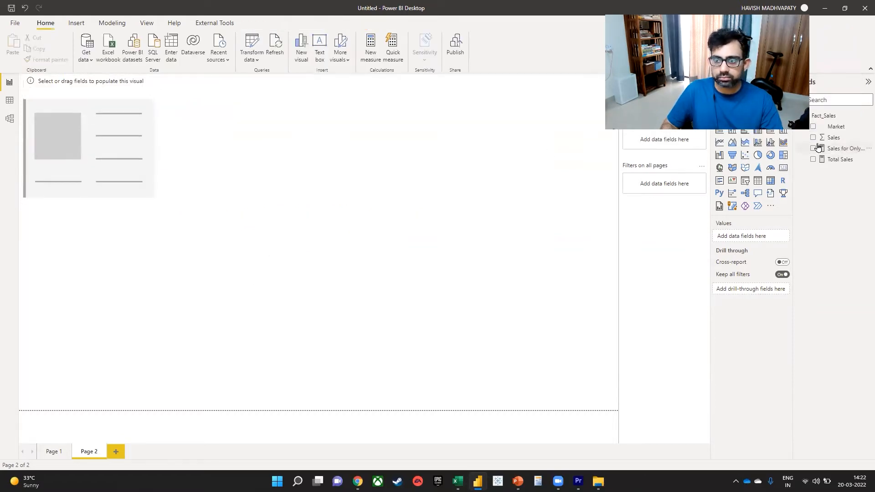
pyautogui.click(853, 150)
pyautogui.moveTo(854, 153); pyautogui.dragTo(342, 247)
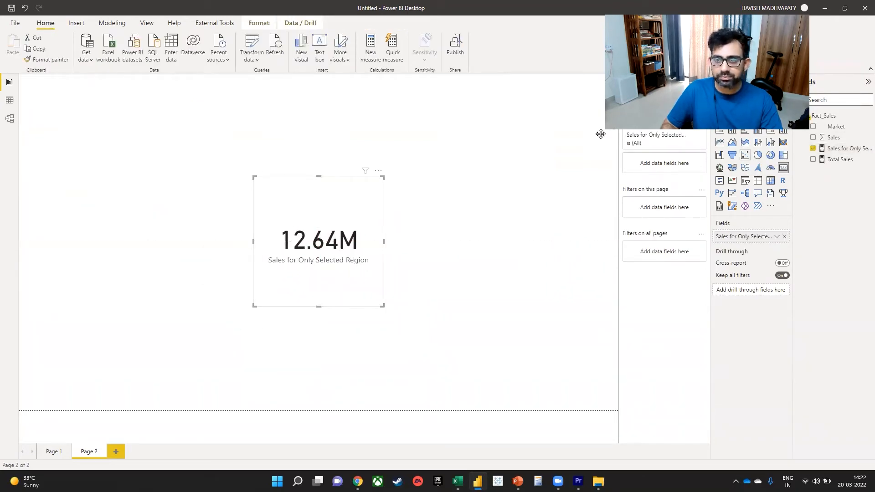
# - Set the card's callout value to display units None with 0 decimal places, and widen the card slightly
pyautogui.click(751, 106)
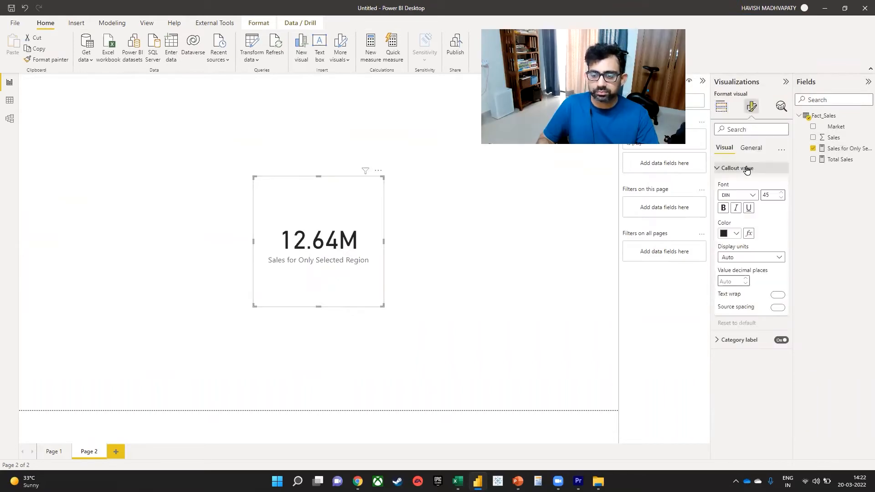
pyautogui.click(742, 260)
pyautogui.click(734, 279)
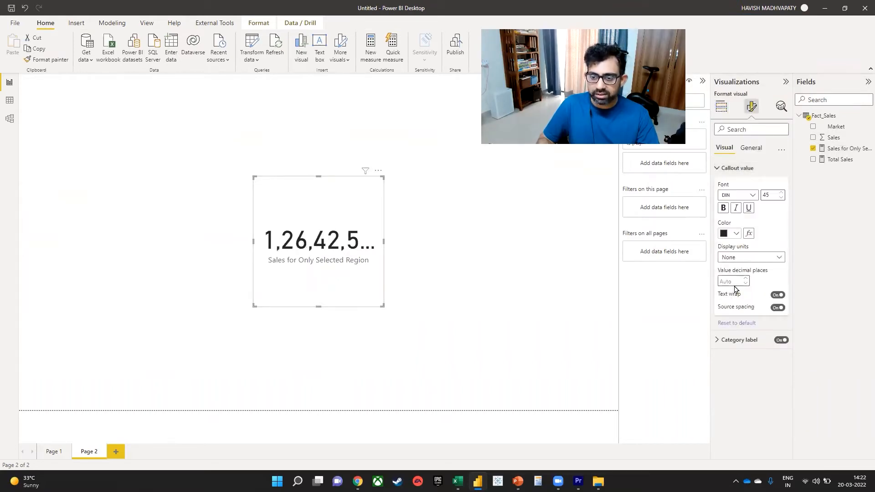
pyautogui.click(734, 282)
pyautogui.write('0')
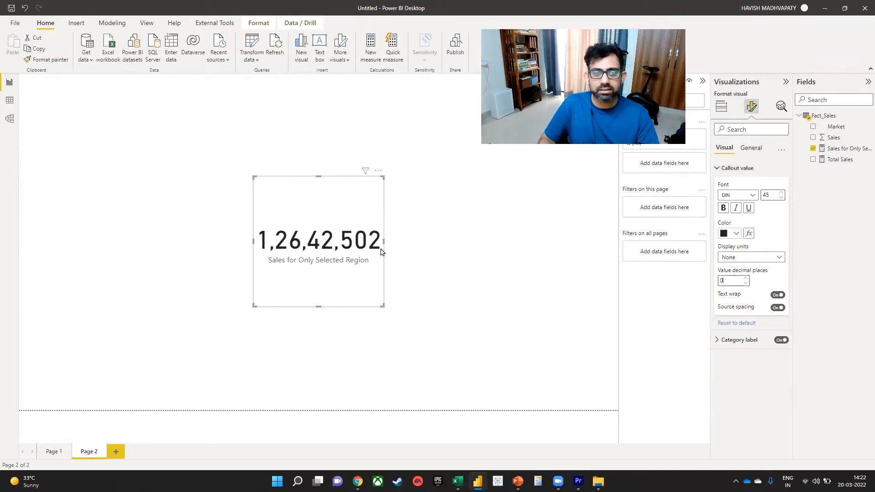
pyautogui.moveTo(385, 244); pyautogui.dragTo(365, 249)
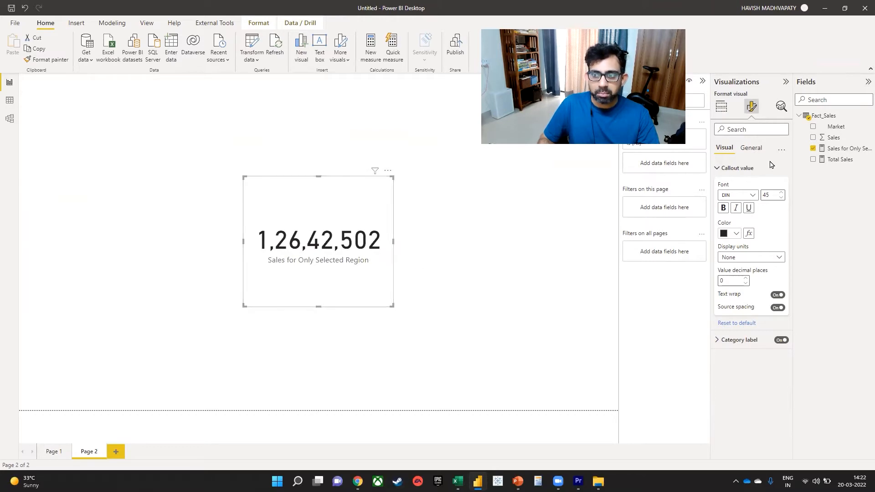
# - In the Sales for Only Selected Region formula, replace the SUM expression inside CALCULATE with the measure Fact_Sales[Total Sales]
pyautogui.click(828, 152)
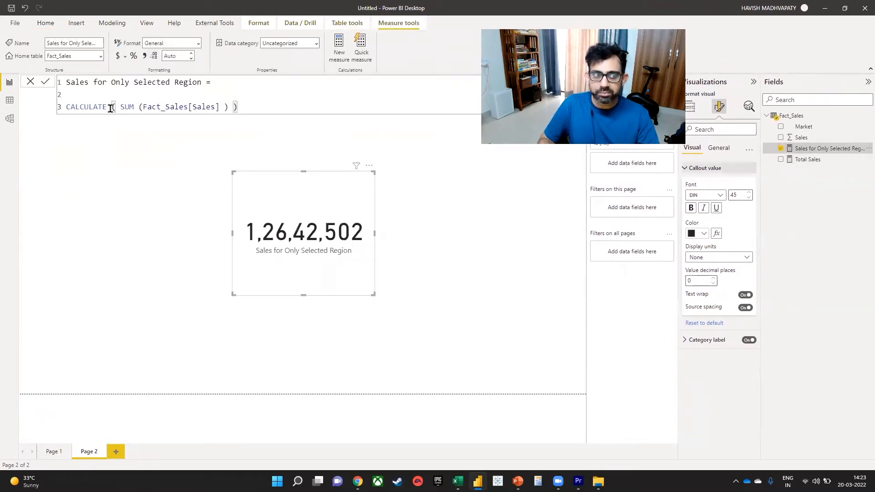
pyautogui.moveTo(120, 106); pyautogui.dragTo(227, 103)
pyautogui.press('BackSpace')
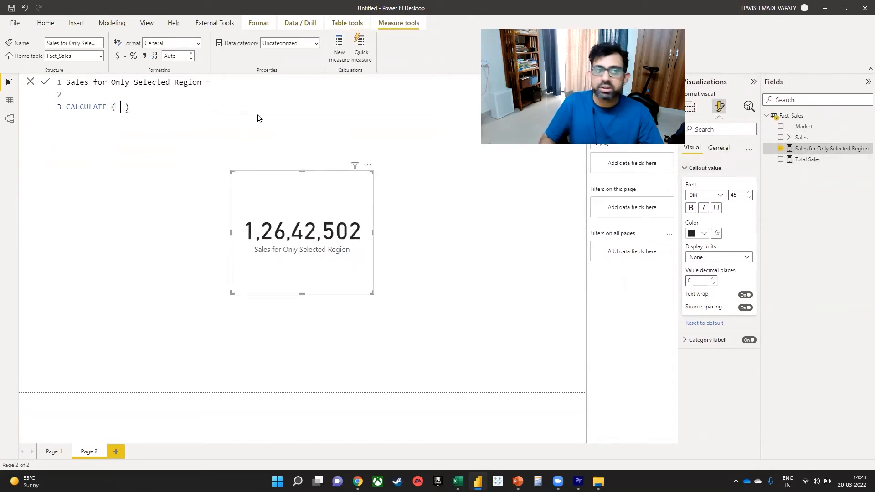
pyautogui.write('tot')
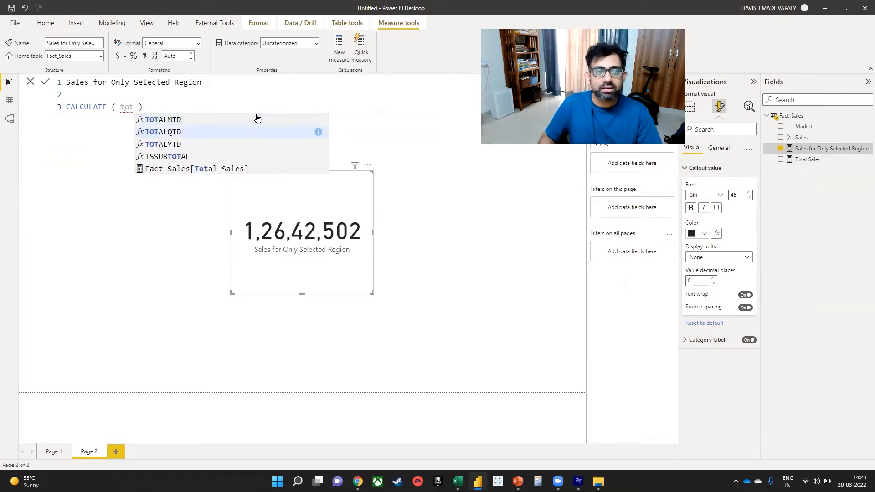
pyautogui.press('Down')
pyautogui.press('Tab')
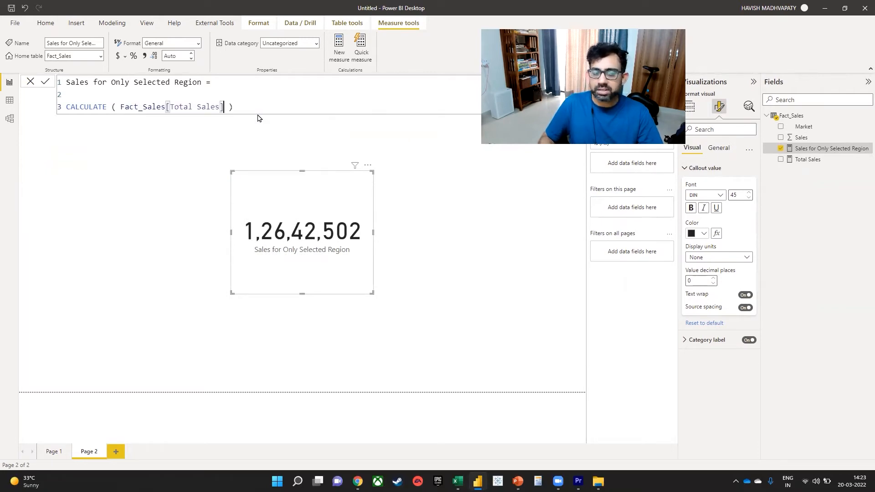
pyautogui.press('Right')
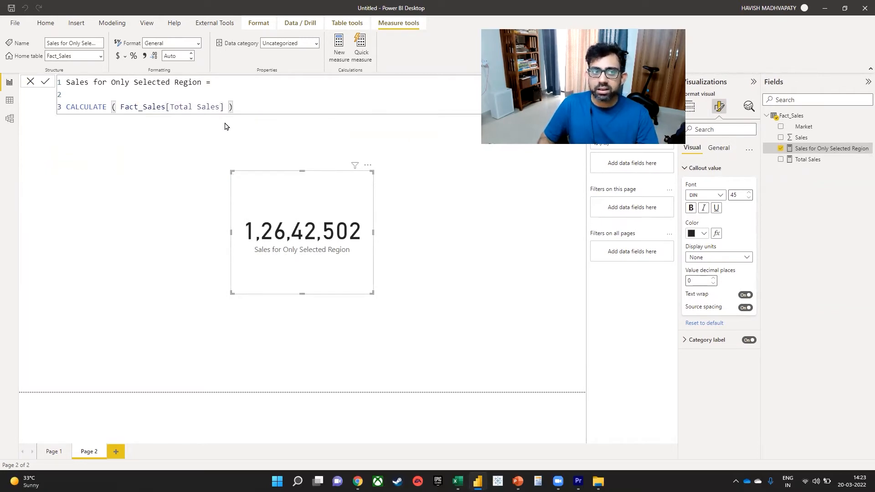
# - Add a FILTER function as the second CALCULATE argument, with Fact_Sales as its table
pyautogui.click(237, 108)
pyautogui.press('Left')
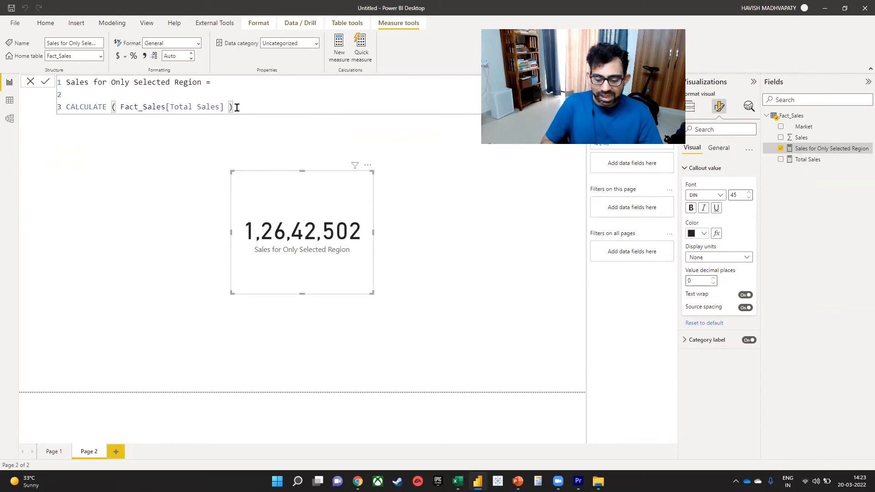
pyautogui.press('BackSpace')
pyautogui.write(',')
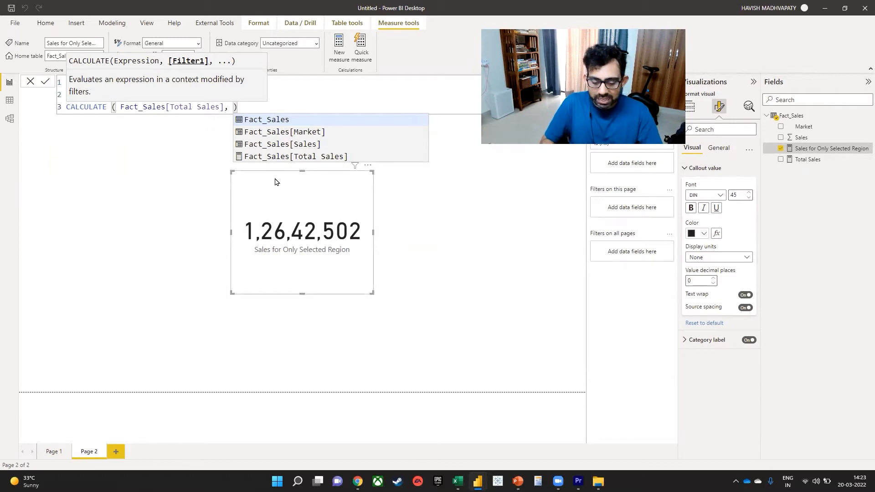
pyautogui.write('fil')
pyautogui.press('Tab')
pyautogui.write('(')
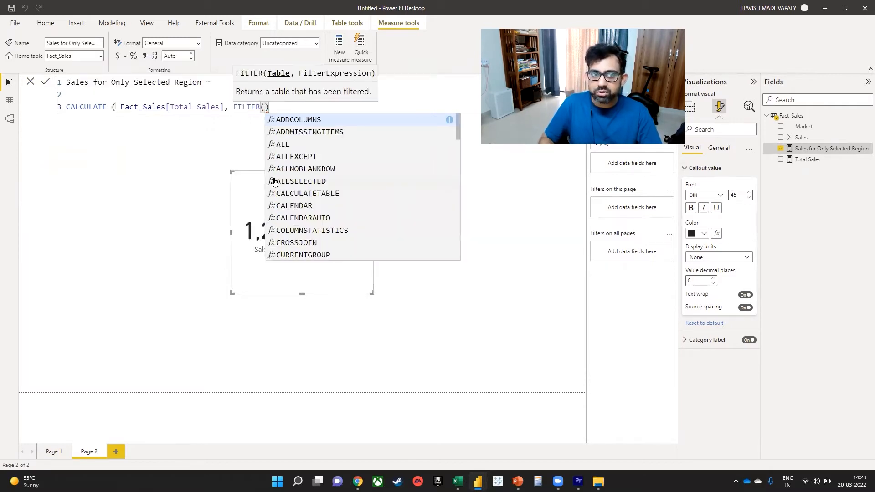
pyautogui.press('Escape')
pyautogui.write('fac')
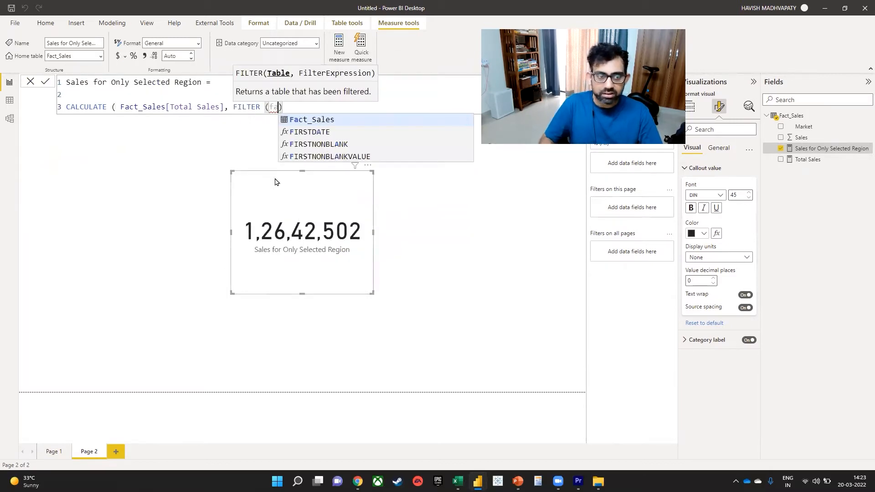
pyautogui.press('Tab')
pyautogui.write(',')
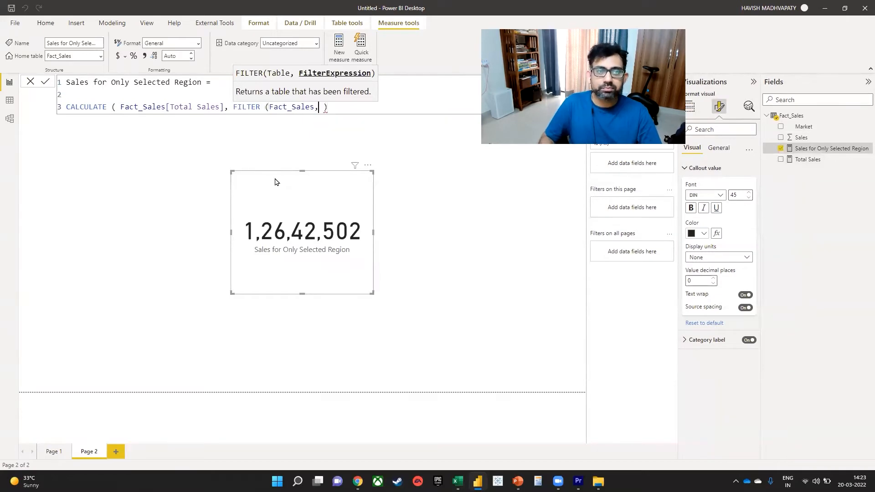
pyautogui.press('Left')
pyautogui.press('Left')
pyautogui.press('Left')
pyautogui.press('Left')
pyautogui.press('Left')
pyautogui.press('Right')
pyautogui.press('Right')
pyautogui.press('Right')
pyautogui.press('Right')
pyautogui.press('Right')
pyautogui.press('Right')
pyautogui.press('Right')
pyautogui.press('Right')
pyautogui.press('Right')
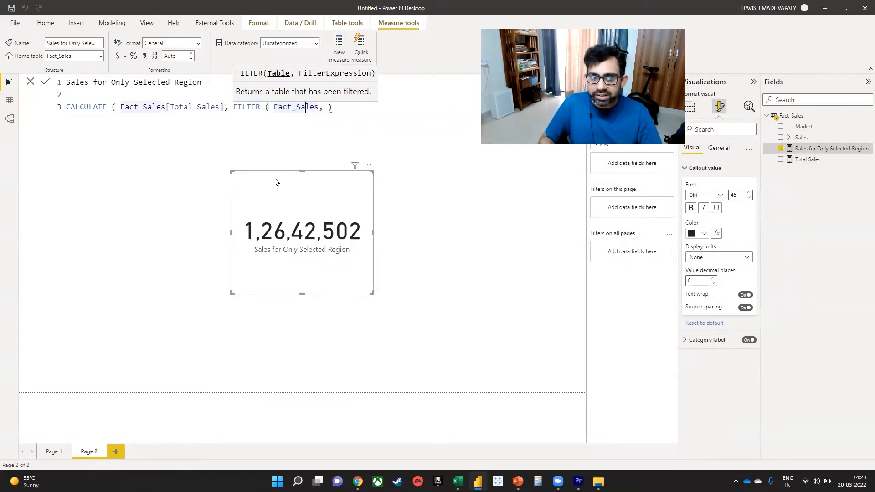
pyautogui.press('Right')
pyautogui.press('Right')
# - Complete the FILTER condition with Fact_Sales[Market] = "USCA", close both functions and commit the measure
pyautogui.write('mar')
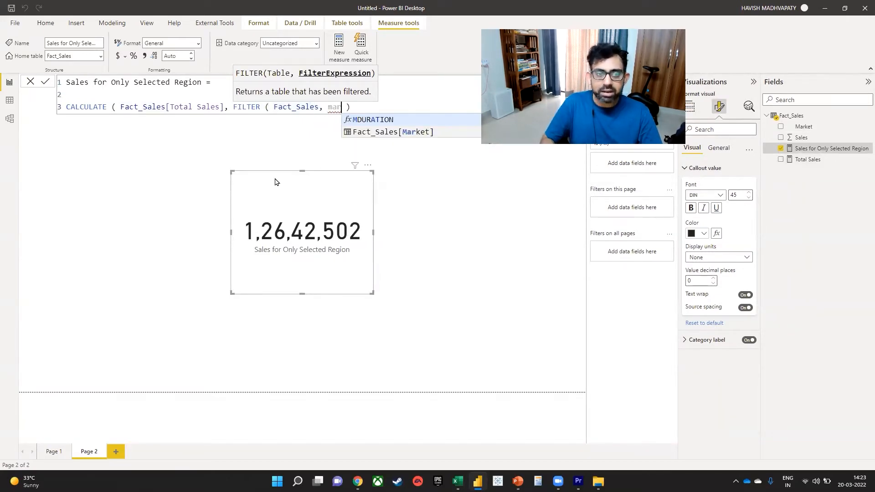
pyautogui.press('Down')
pyautogui.press('Tab')
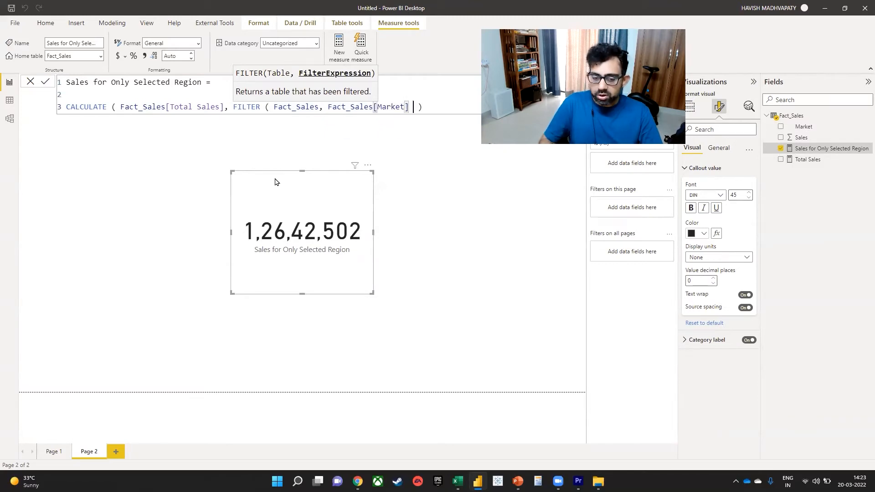
pyautogui.write('= "USCA')
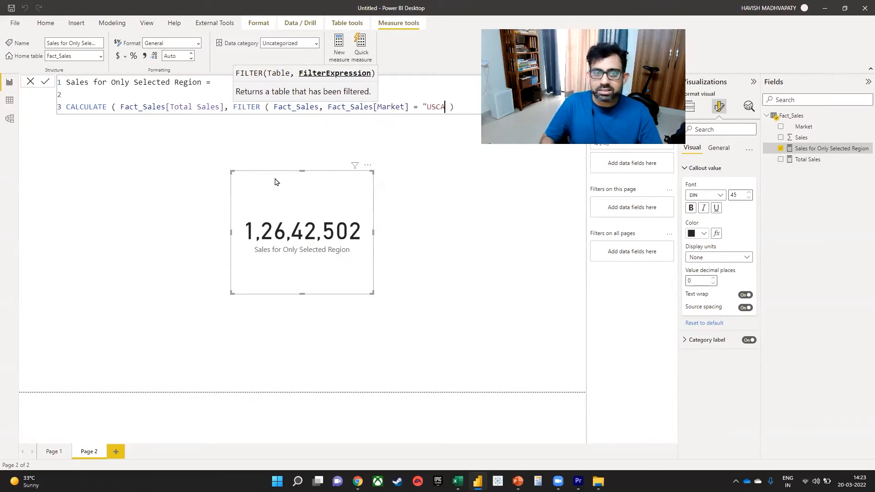
pyautogui.write('"')
pyautogui.write(')')
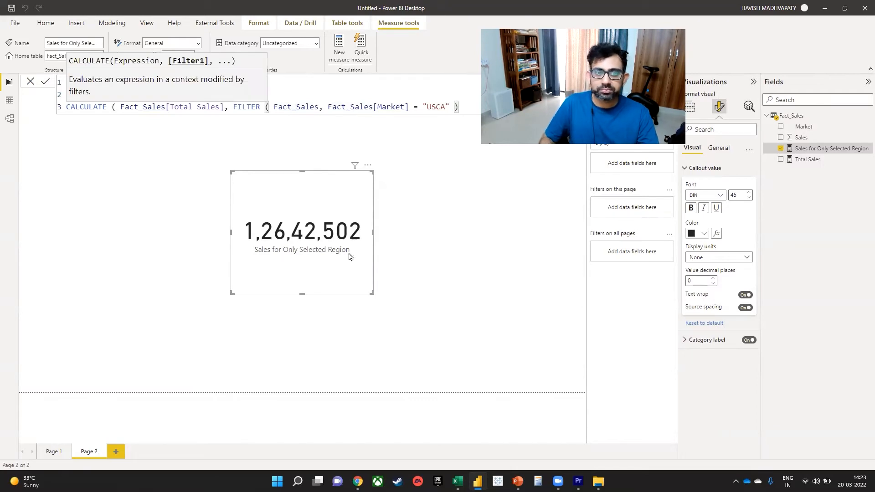
pyautogui.press('Return')
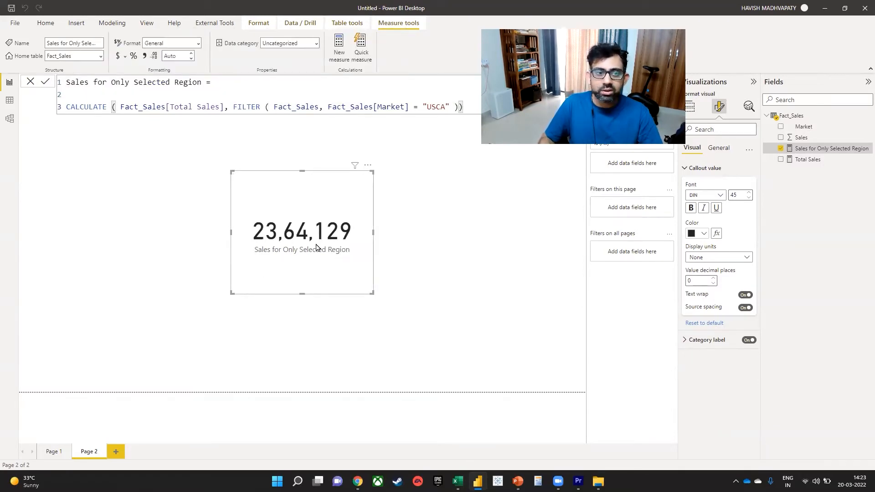
# - Switch to the Excel workbook and check the filtered USCA total in D8 against the Power BI card
pyautogui.hotkey('alt', 'Tab')
pyautogui.click(226, 244)
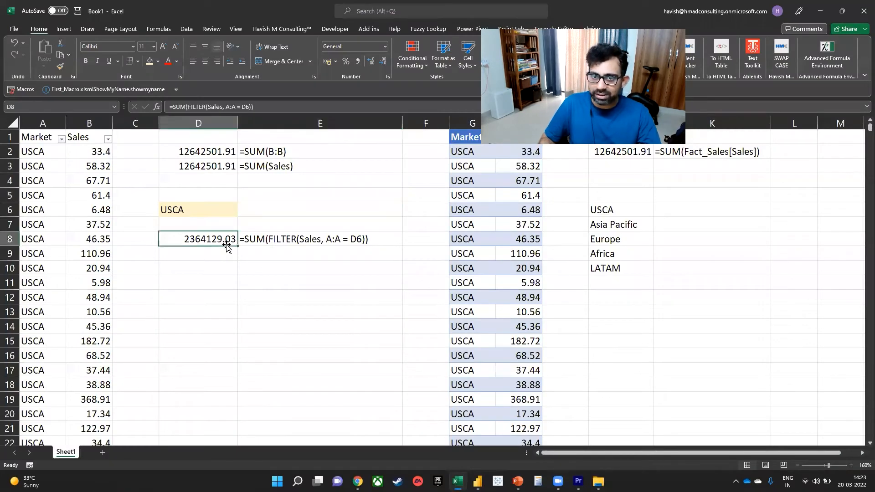
# - Switch to Power BI Desktop and add a slicer on the Market field beside the Sales for Only Selected Region card
pyautogui.hotkey('alt', 'Tab')
pyautogui.moveTo(327, 227)
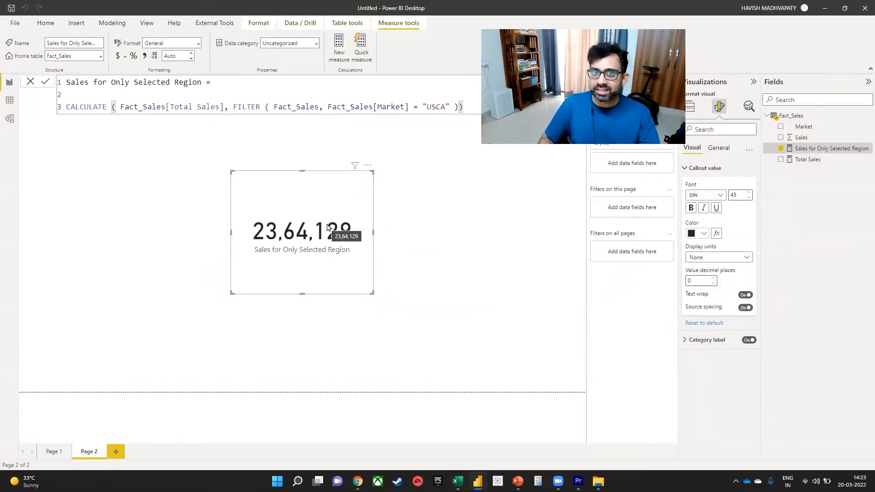
pyautogui.click(465, 169)
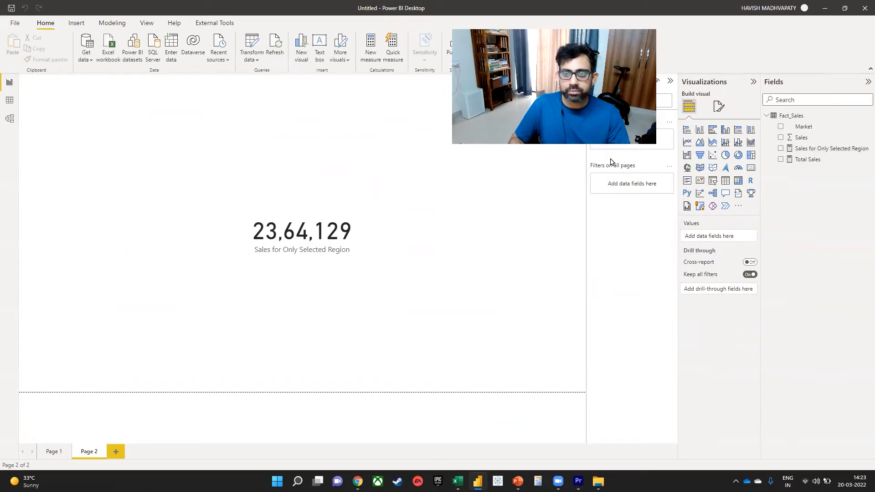
pyautogui.click(713, 181)
pyautogui.moveTo(218, 194); pyautogui.dragTo(539, 242)
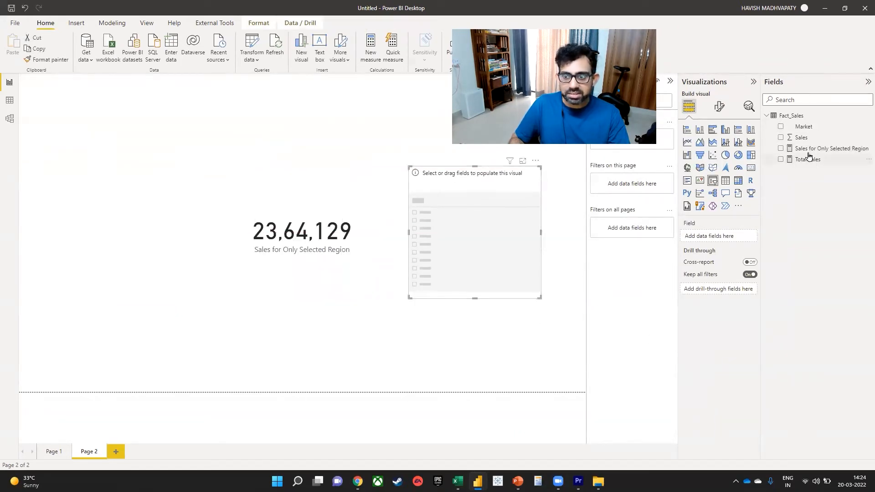
pyautogui.click(781, 127)
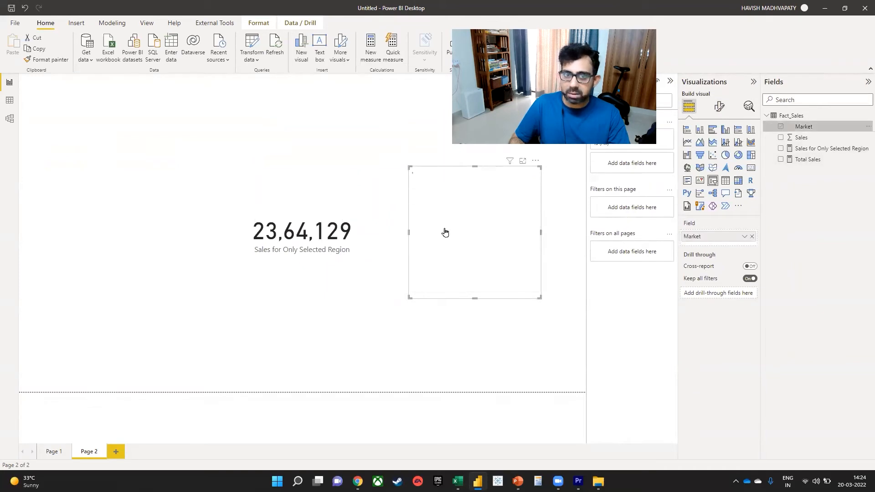
# - In the Sales for Only Selected Region formula, replace "USCA" in the FILTER condition with the SELECTEDVALUE function
pyautogui.click(315, 248)
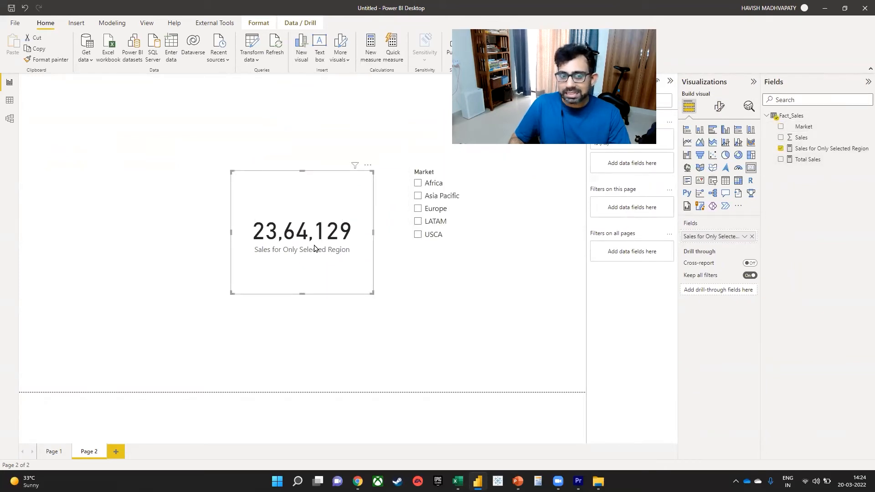
pyautogui.click(478, 170)
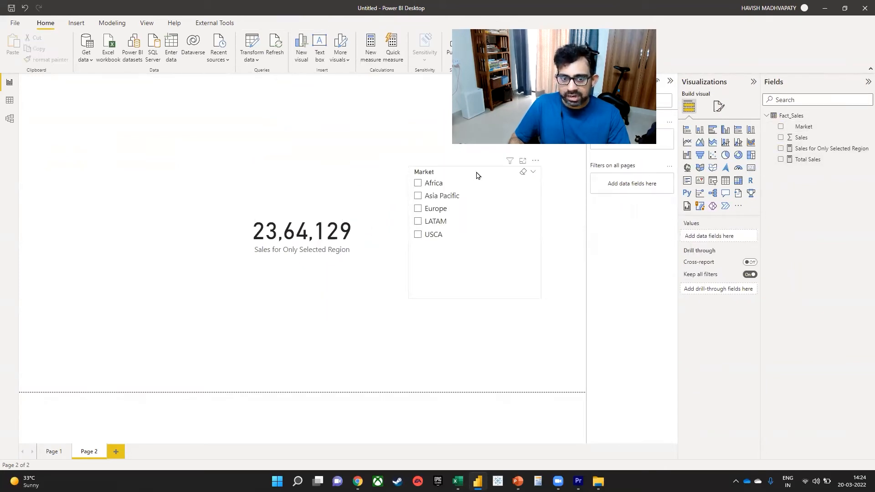
pyautogui.click(477, 173)
pyautogui.click(336, 221)
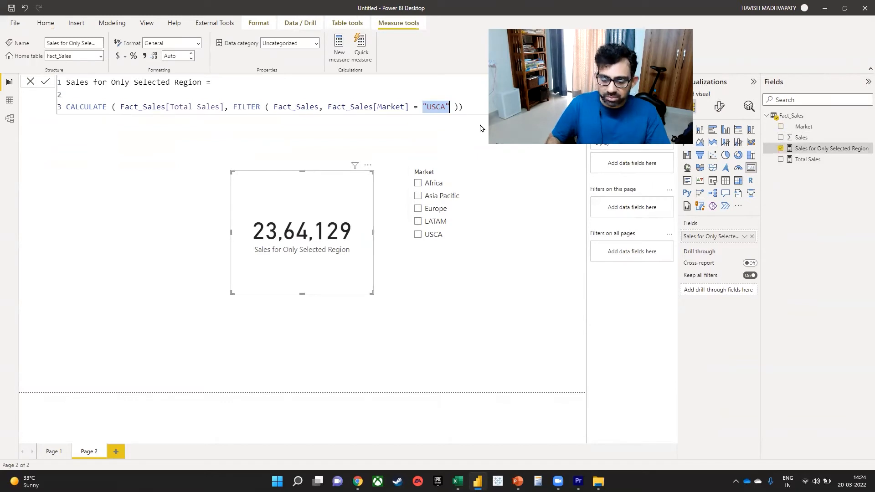
pyautogui.press('BackSpace')
pyautogui.write('sele')
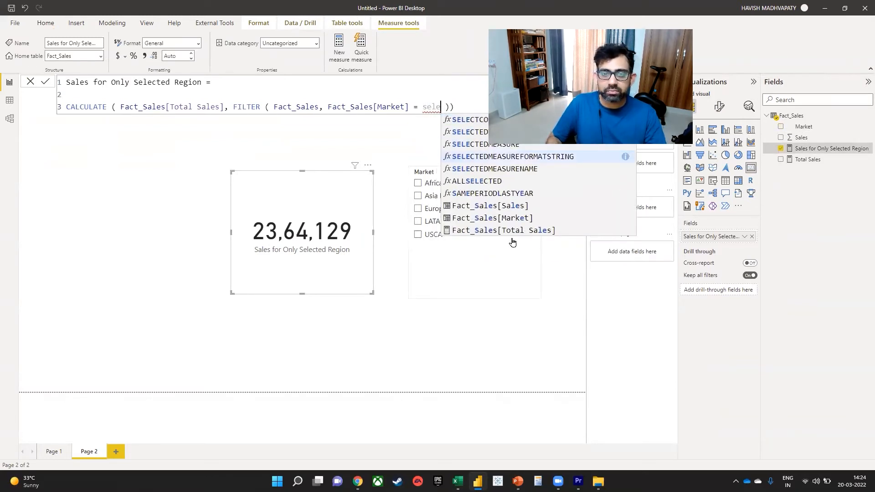
pyautogui.click(543, 132)
pyautogui.write('(')
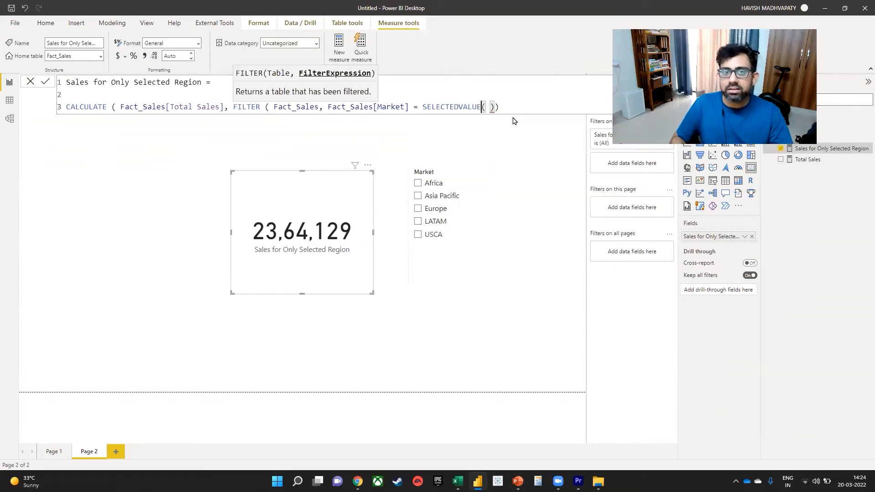
# - Give SELECTEDVALUE the column Fact_Sales[Market], close all functions and commit the measure
pyautogui.press('Left')
pyautogui.press('BackSpace')
pyautogui.press('Right')
pyautogui.write('Fact_Sales[Market]')
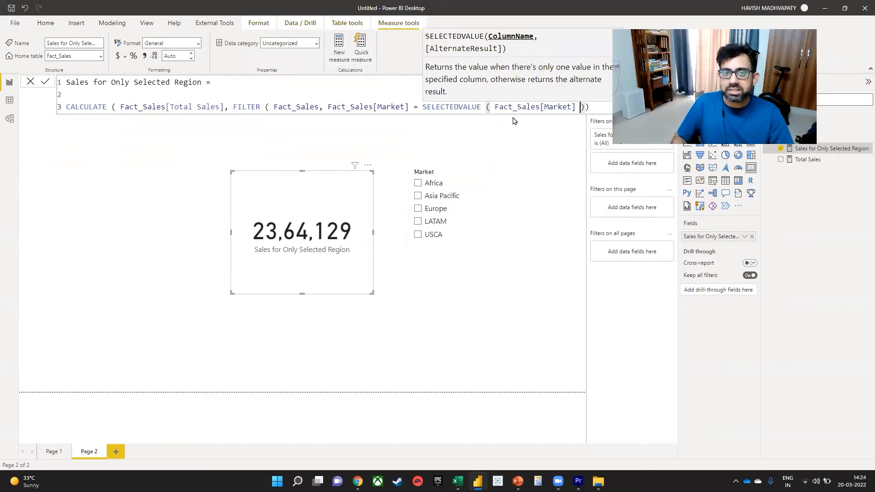
pyautogui.press('End')
pyautogui.write(')')
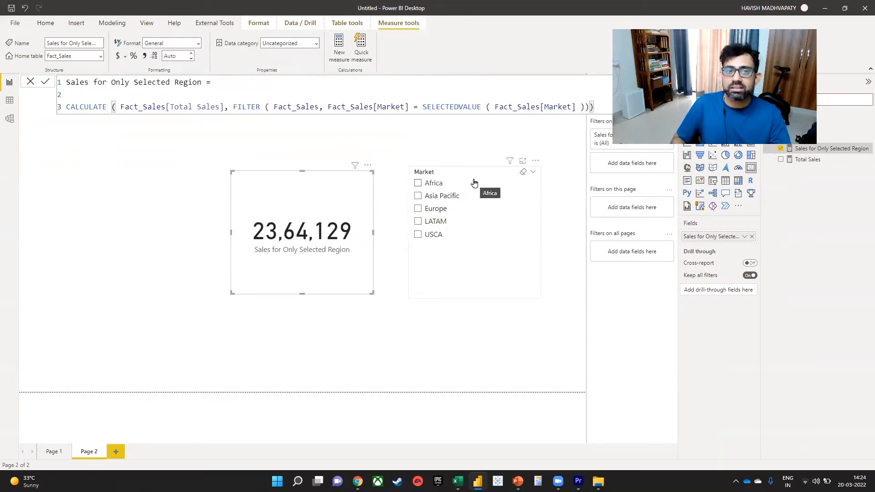
pyautogui.press('Return')
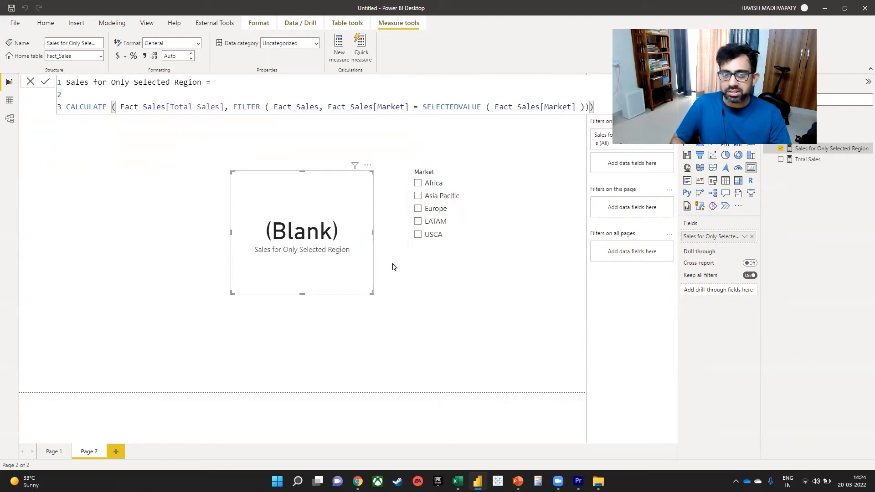
# - Test the card by selecting each market in the Market slicer one at a time, finishing with Europe
pyautogui.click(417, 183)
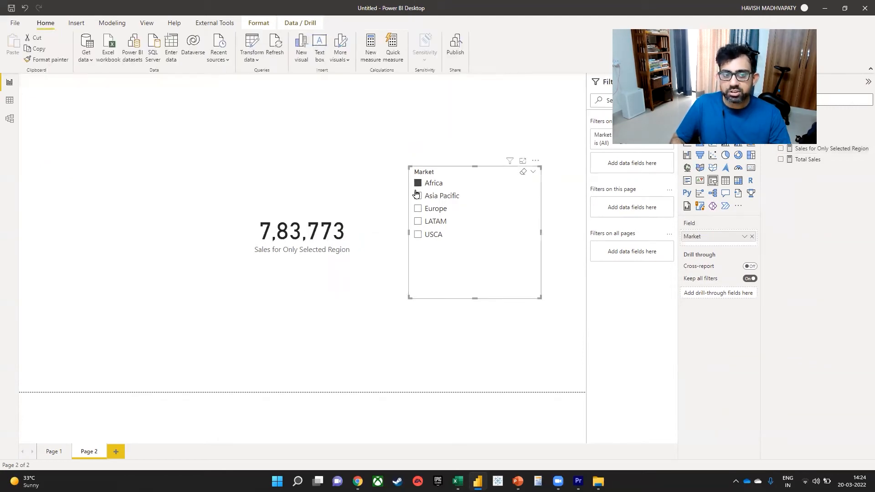
pyautogui.click(418, 196)
pyautogui.click(417, 210)
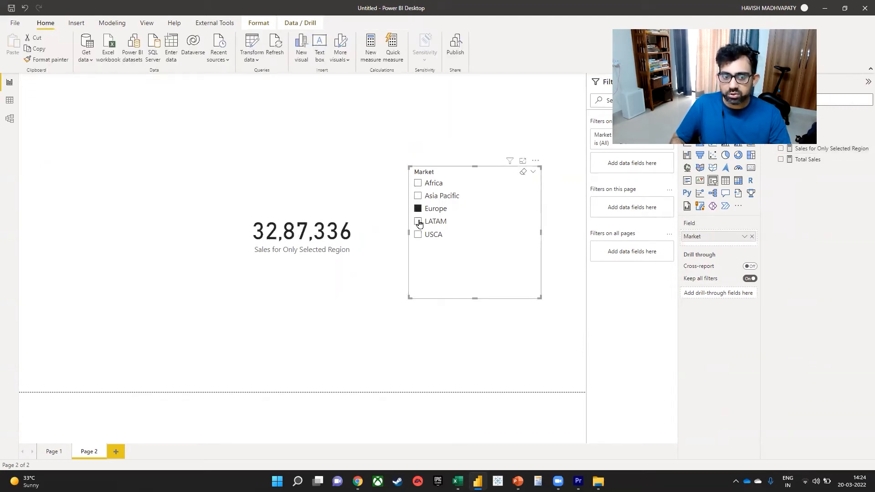
pyautogui.click(417, 222)
pyautogui.click(417, 234)
pyautogui.click(418, 222)
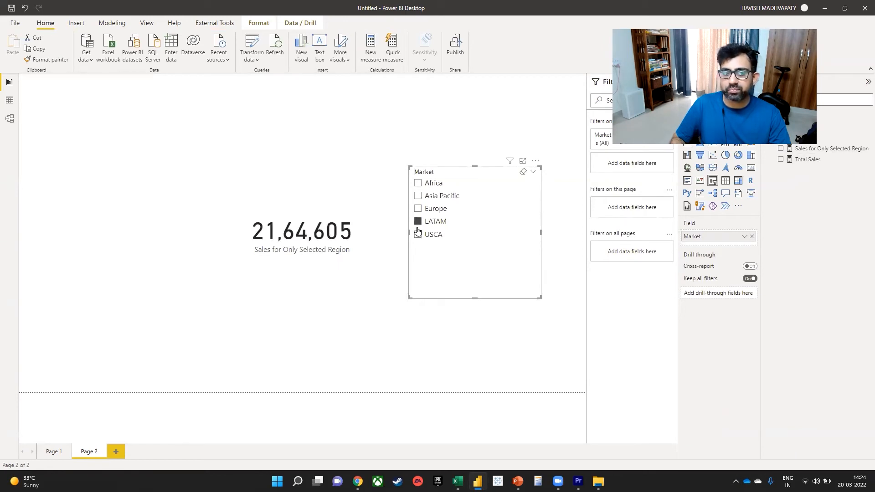
pyautogui.click(418, 234)
pyautogui.click(417, 208)
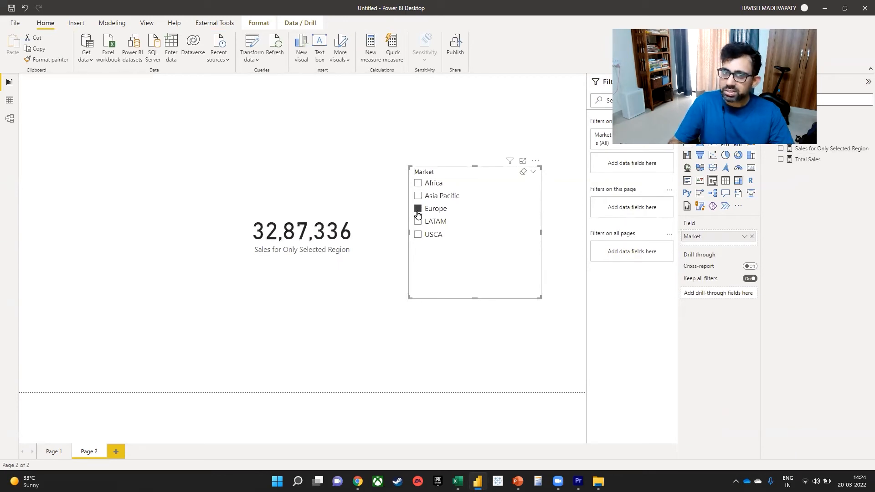
# - Look at the Excel filtered-sales formula again, then return to Power BI Desktop and review SELECTEDVALUE and FILTER in the measure formula
pyautogui.press('super+Tab')
pyautogui.click(417, 211)
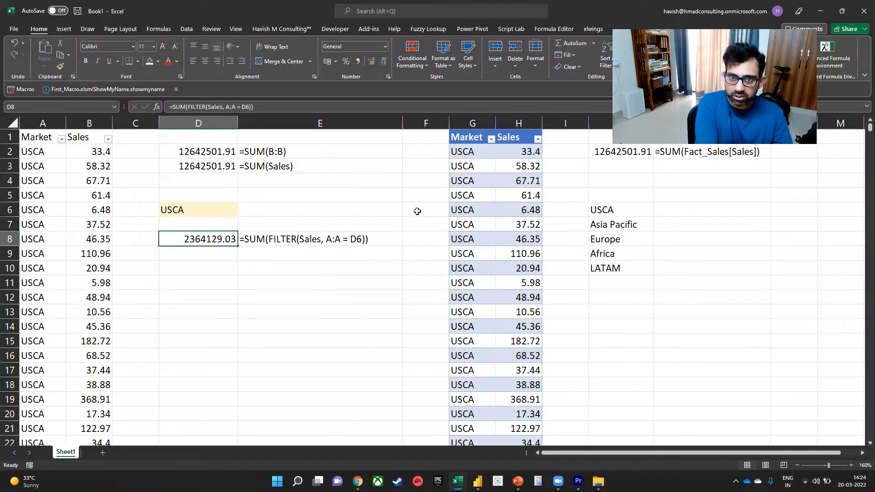
pyautogui.hotkey('alt', 'Tab')
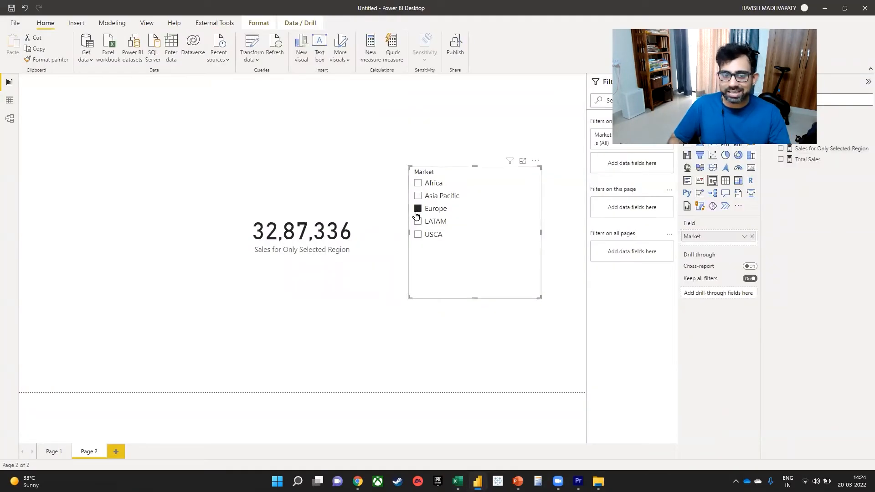
pyautogui.click(816, 151)
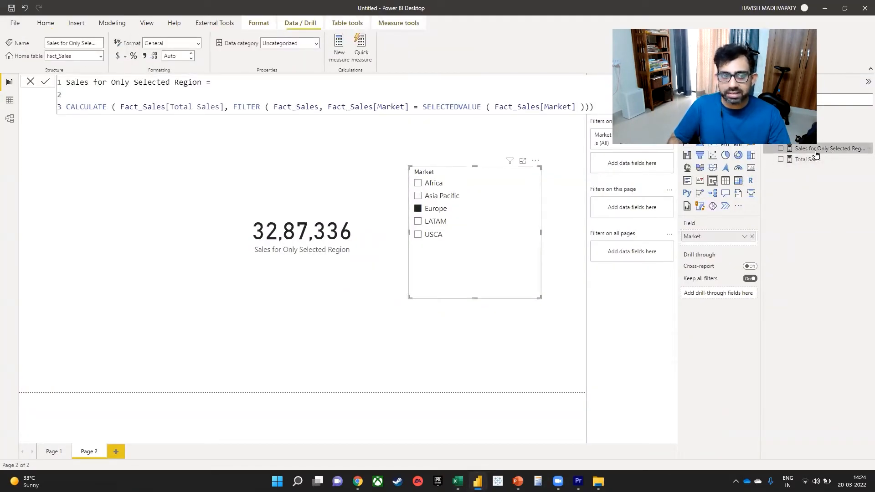
pyautogui.moveTo(422, 107); pyautogui.dragTo(481, 107)
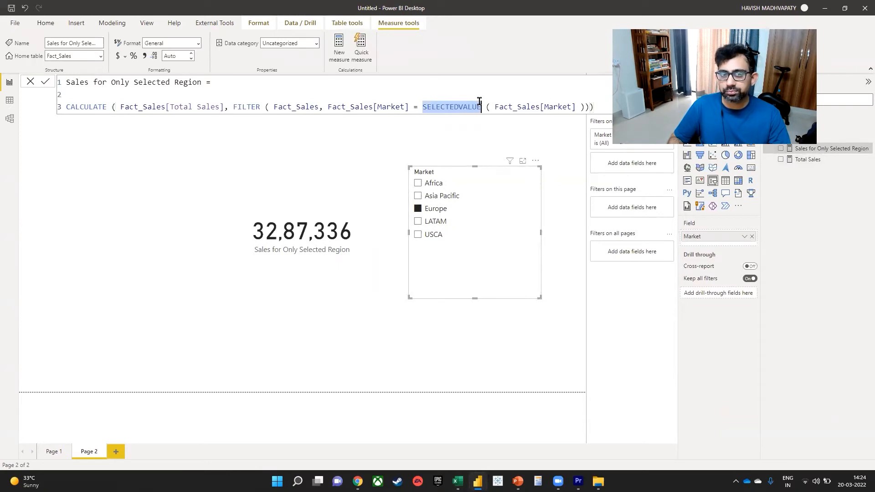
pyautogui.doubleClick(256, 105)
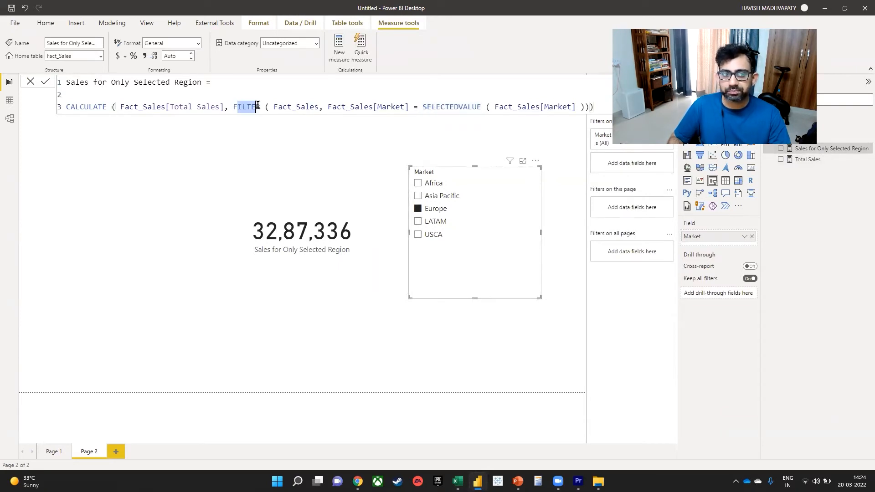
pyautogui.click(598, 104)
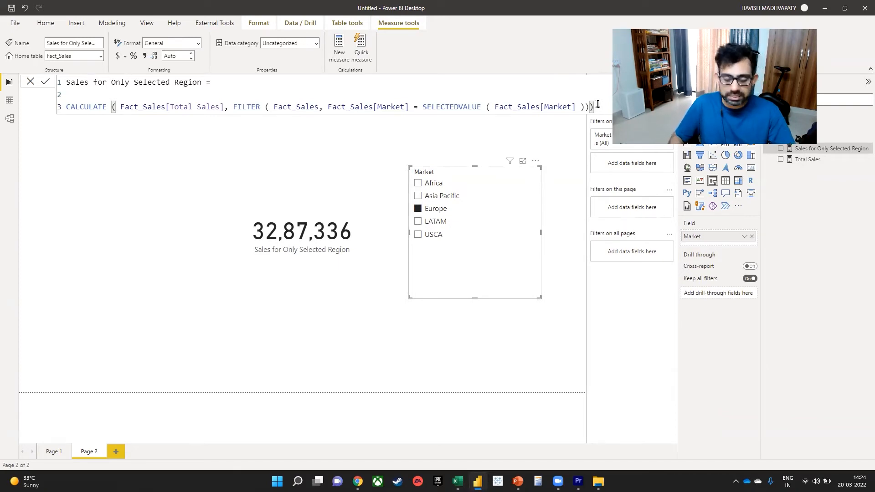
# - Switch to the Excel workbook and copy the filtered-sales formula text from cell D8
pyautogui.hotkey('alt', 'Tab')
pyautogui.click(205, 268)
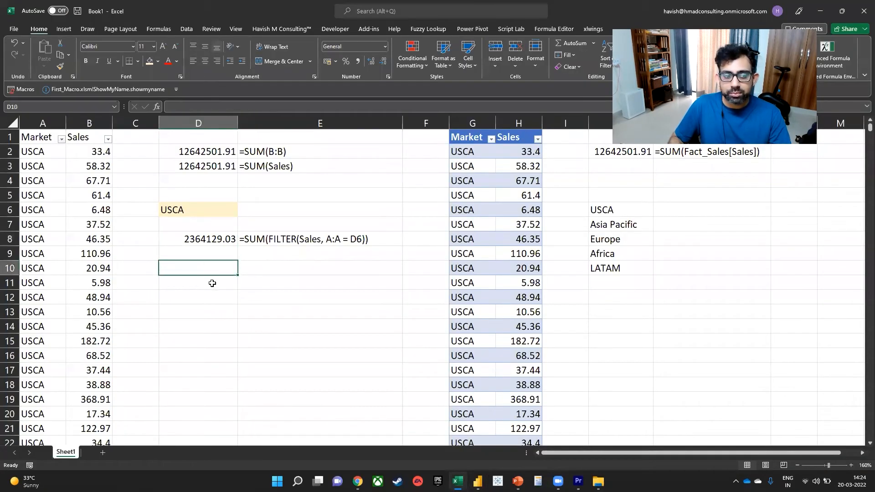
pyautogui.click(209, 281)
pyautogui.press('Up')
pyautogui.press('Up')
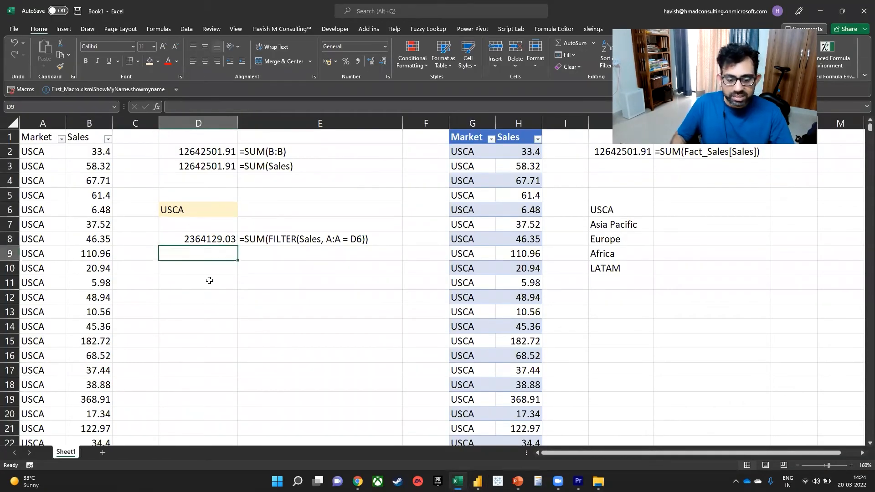
pyautogui.press('Up')
pyautogui.press('F2')
pyautogui.hotkey('ctrl', 'shift', 'Home')
pyautogui.hotkey('ctrl', 'c')
pyautogui.press('Return')
pyautogui.press('Down')
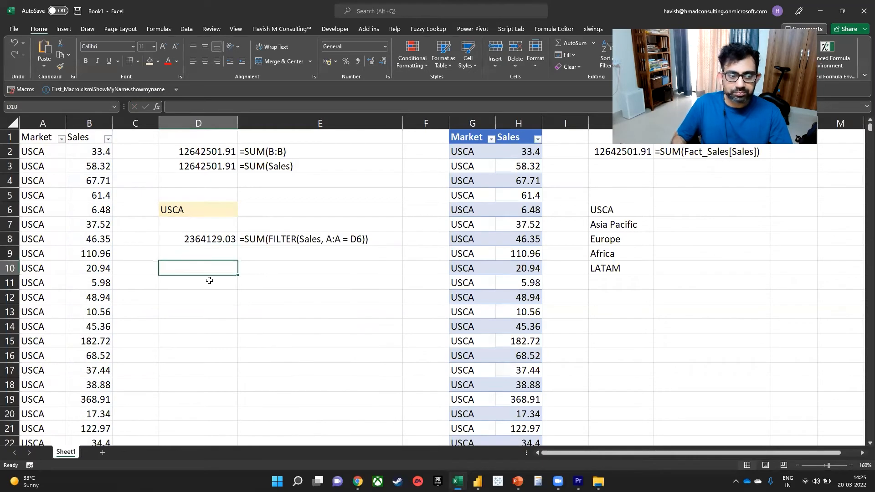
# - In D11, enter the copied formula divided by the total of column B: =SUM(FILTER(Sales, A:A = D6)) / SUM(Sales)
pyautogui.doubleClick(209, 281)
pyautogui.hotkey('ctrl', 'v')
pyautogui.write('/')
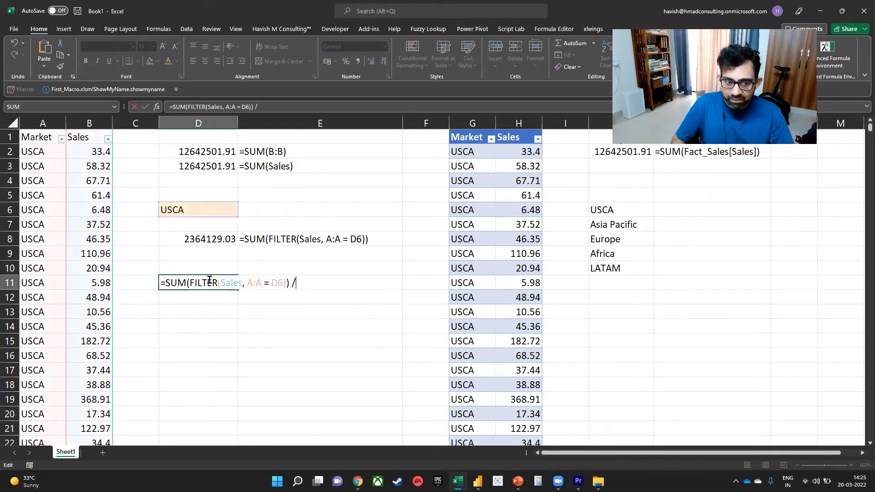
pyautogui.write(' SUM(')
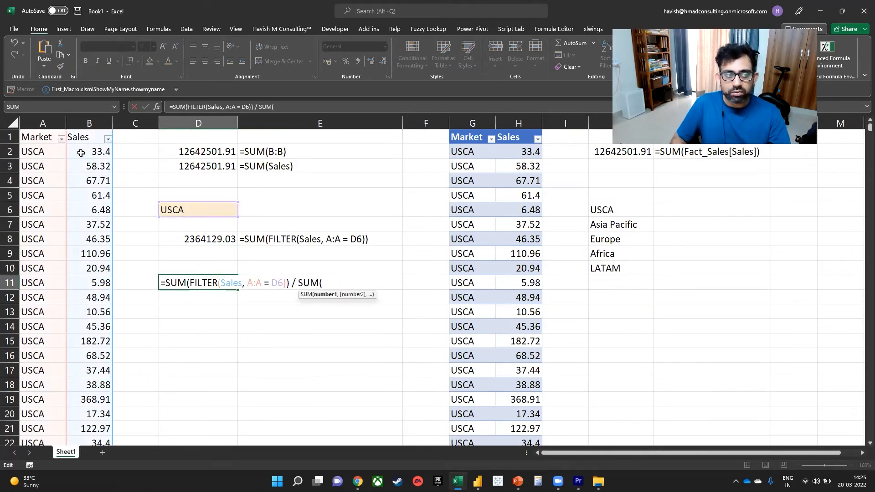
pyautogui.click(88, 120)
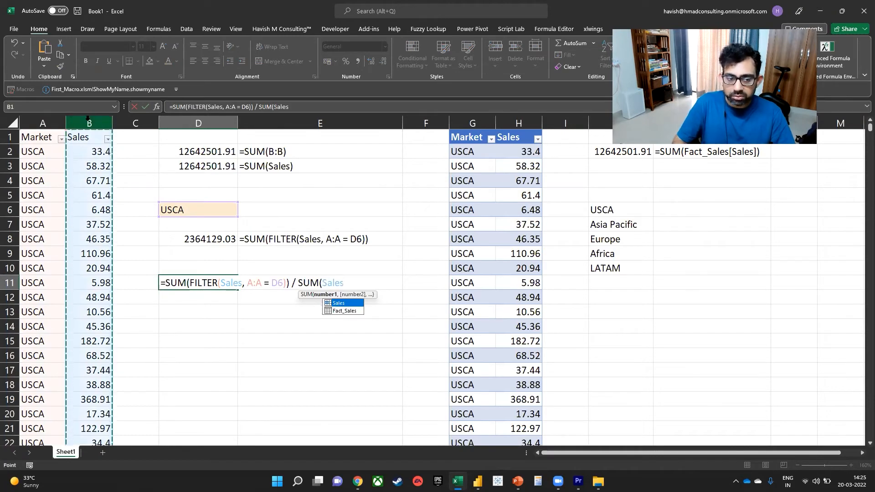
pyautogui.hotkey('ctrl', 'Return')
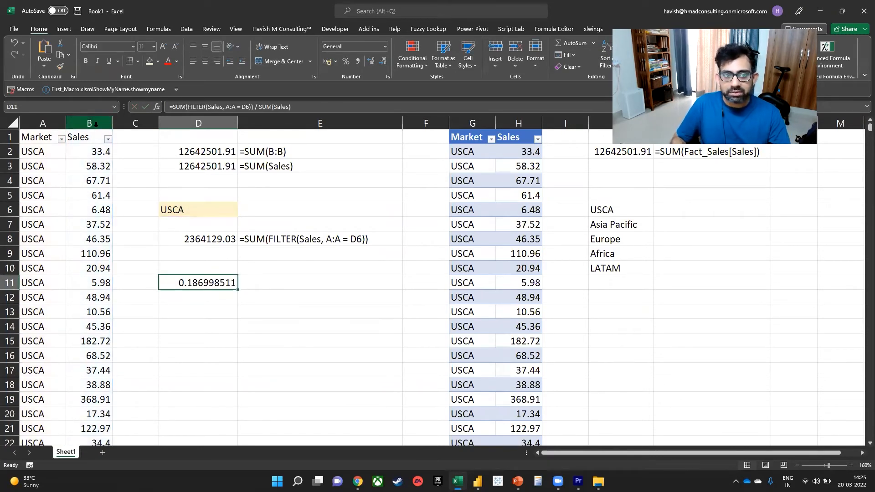
# - Format the sales share in D11 as a percentage with two decimal places
pyautogui.click(348, 63)
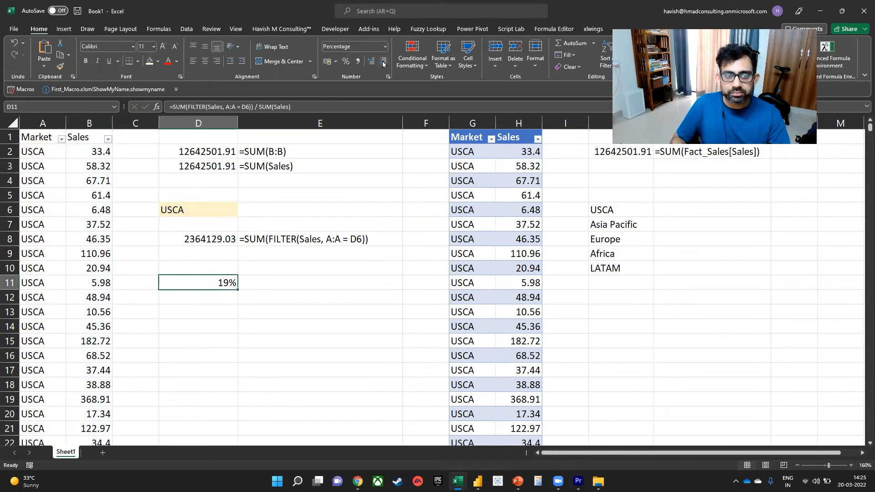
pyautogui.click(371, 61)
pyautogui.click(371, 61)
# - Copy the FORMULATEXT cell E8 to E11 and widen column E so the share formula fits
pyautogui.press('Right')
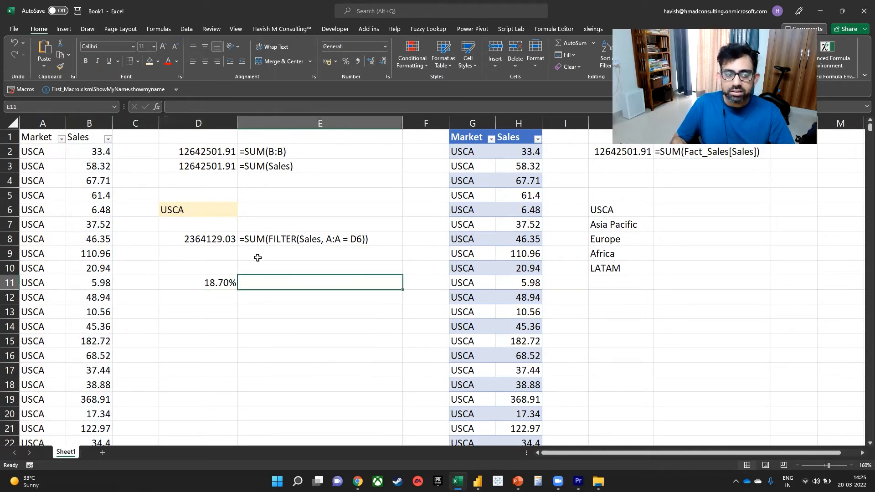
pyautogui.press('Up')
pyautogui.press('Up')
pyautogui.press('Up')
pyautogui.hotkey('ctrl', 'c')
pyautogui.press('Down')
pyautogui.press('Down')
pyautogui.press('Down')
pyautogui.press('Return')
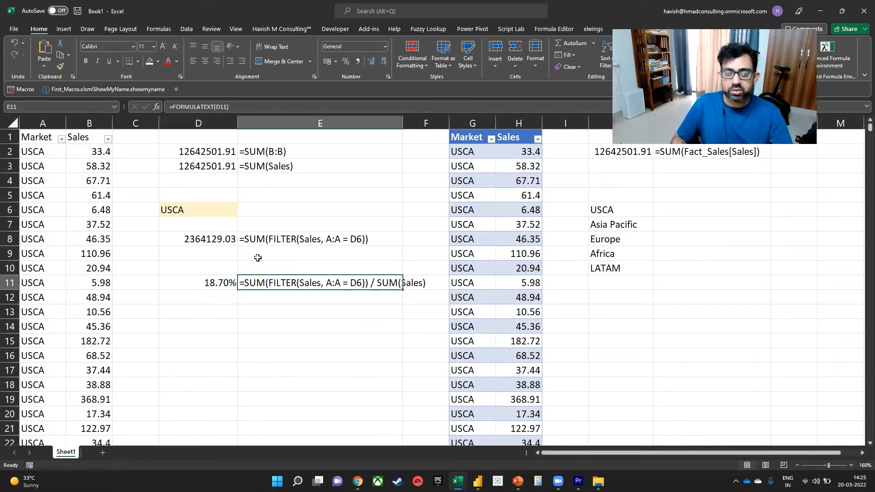
pyautogui.moveTo(403, 123); pyautogui.dragTo(442, 123)
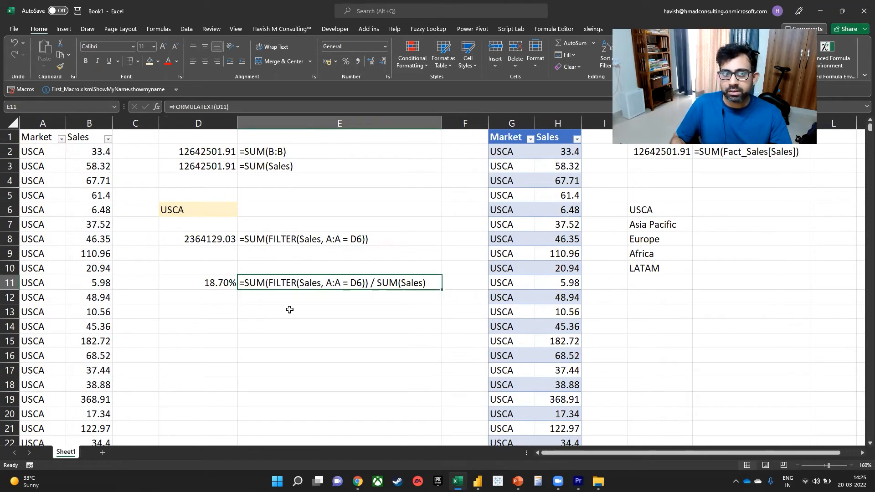
# - Switch to Power BI Desktop and copy the whole Sales for Only Selected Region measure definition
pyautogui.hotkey('alt', 'Tab')
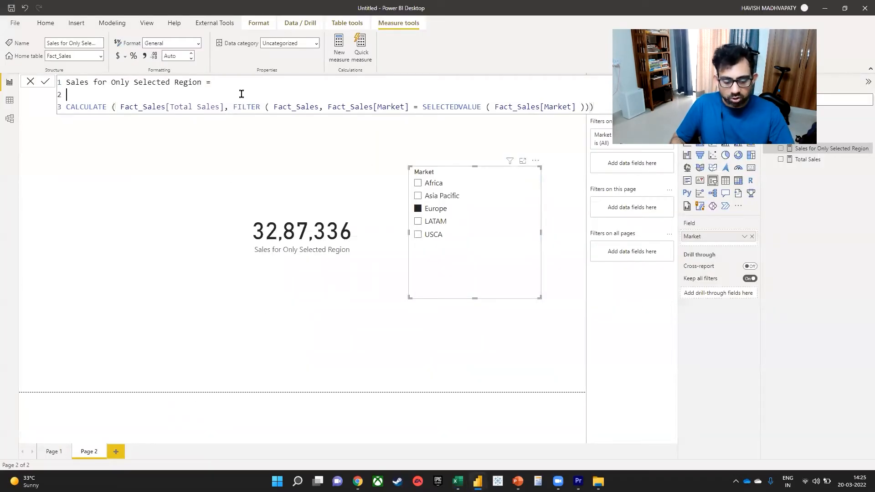
pyautogui.hotkey('ctrl', 'a')
pyautogui.hotkey('ctrl', 'c')
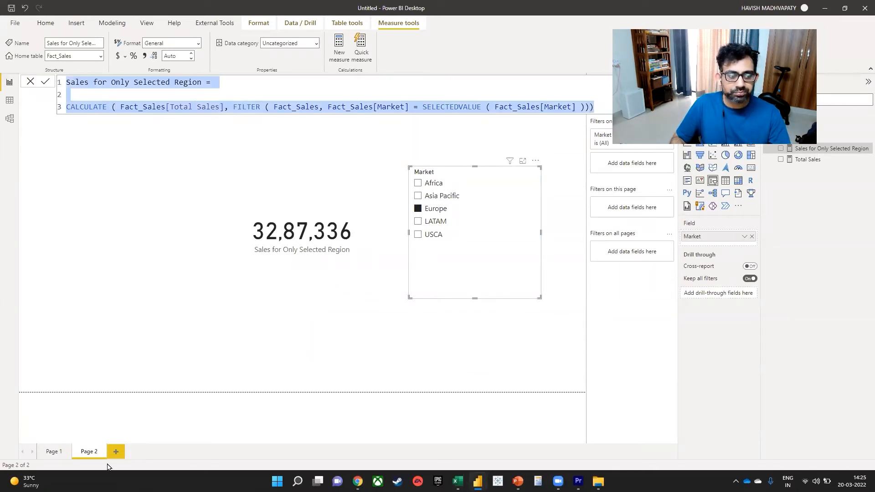
# - Duplicate the Page 2 report page and rename the copy Page 3
pyautogui.rightClick(93, 453)
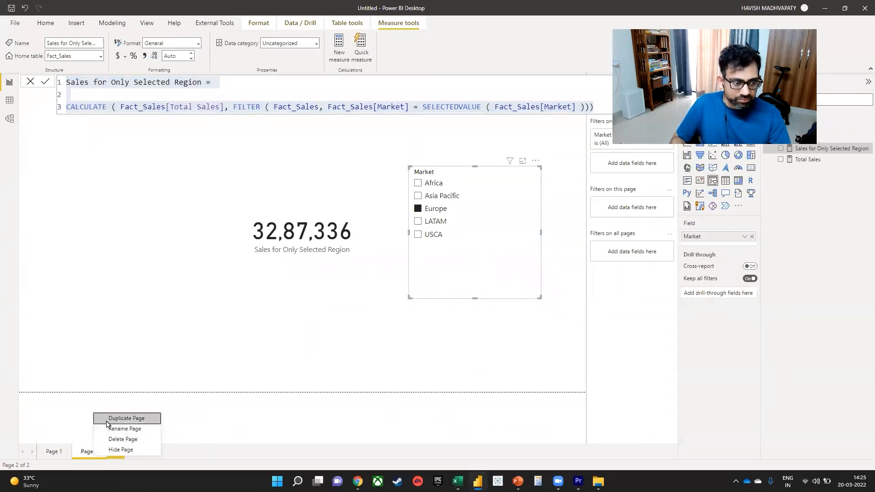
pyautogui.click(109, 419)
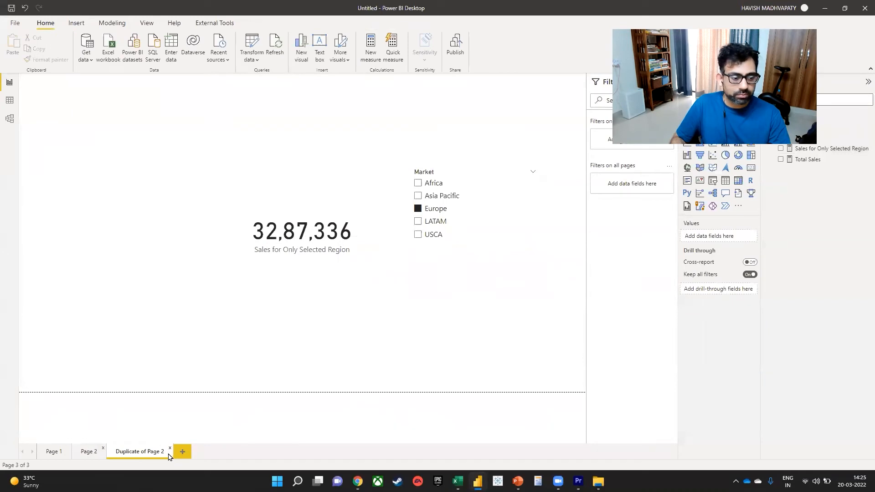
pyautogui.doubleClick(155, 451)
pyautogui.write('Page 3')
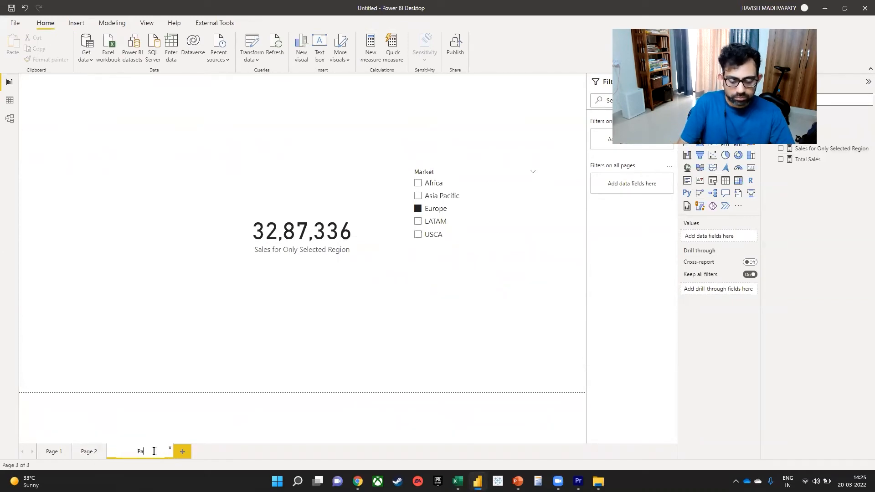
pyautogui.press('Return')
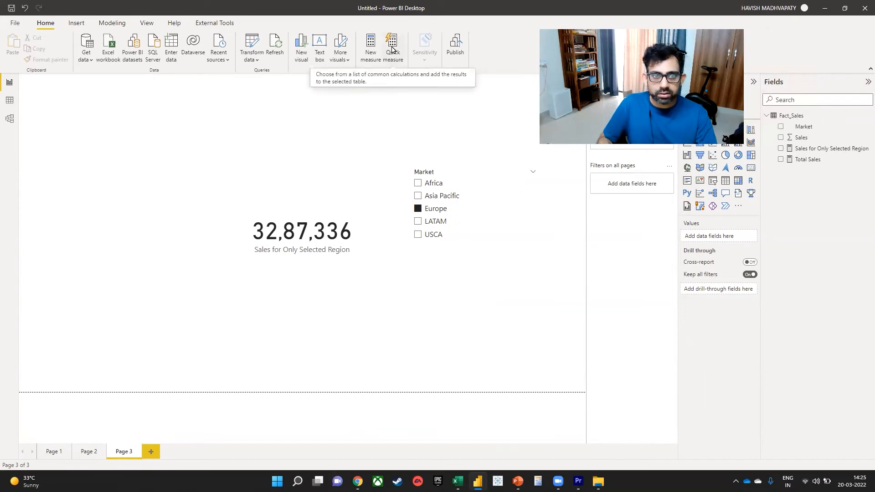
# - Create a new measure from the copied definition, named Sales for Only Selected Region as % of Total
pyautogui.click(367, 48)
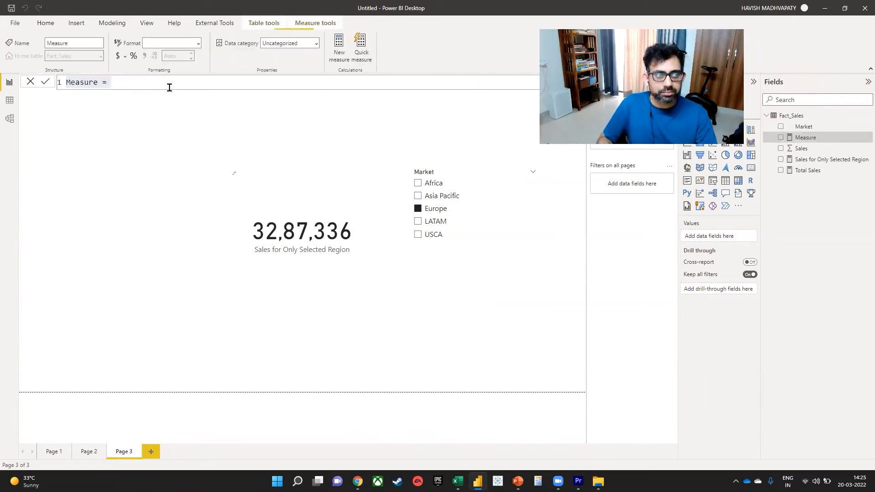
pyautogui.hotkey('ctrl', 'a')
pyautogui.hotkey('ctrl', 'v')
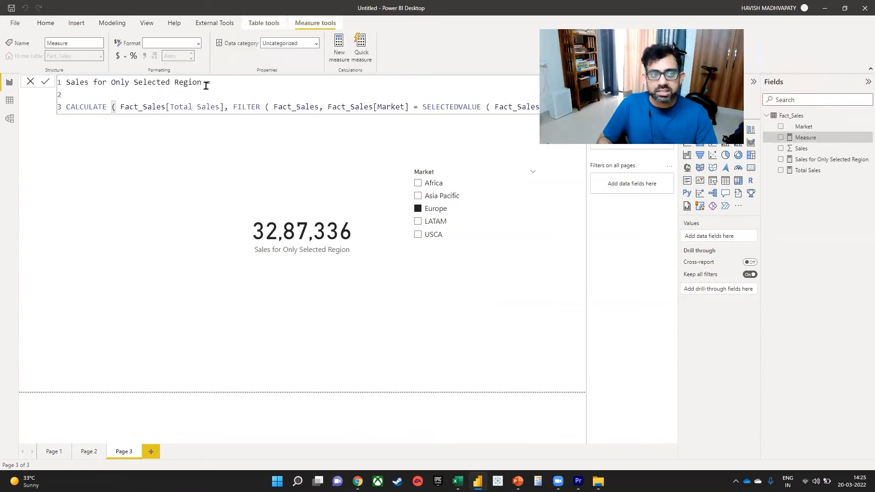
pyautogui.click(205, 83)
pyautogui.write('as ')
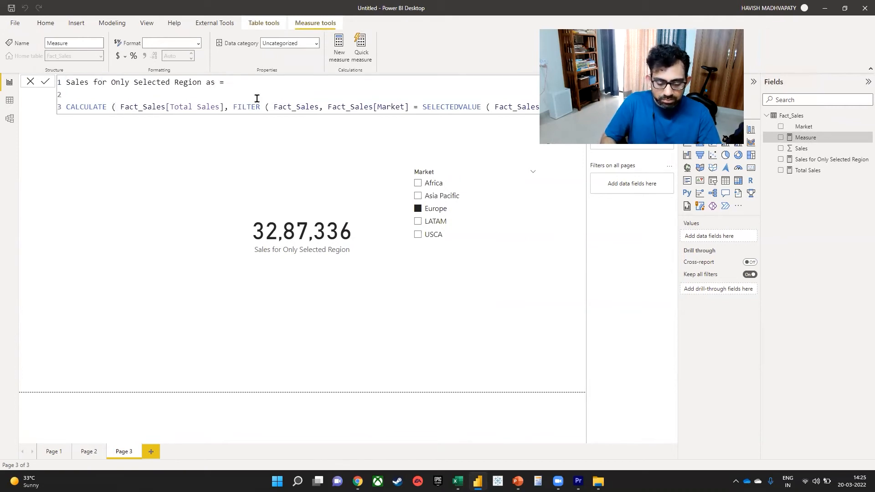
pyautogui.write('% of Total')
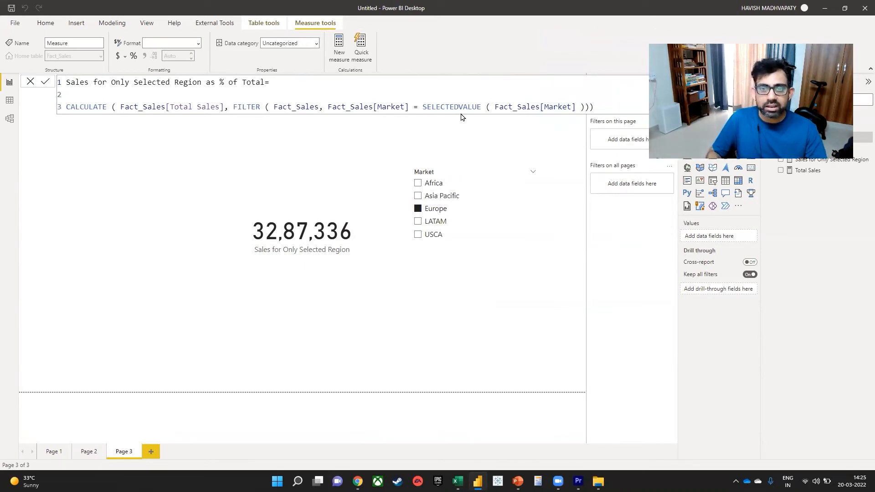
# - Divide the measure's CALCULATE expression by Fact_Sales[Total Sales] and commit the formula
pyautogui.click(629, 100)
pyautogui.write('/ ')
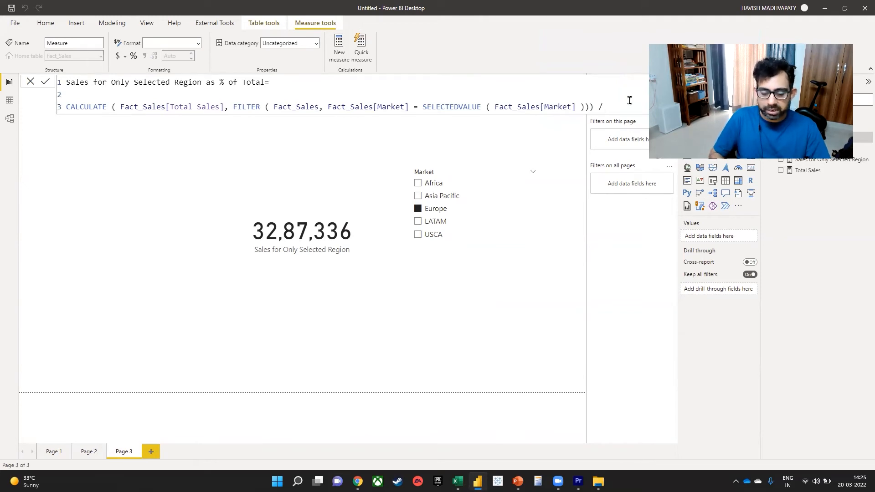
pyautogui.write('tota')
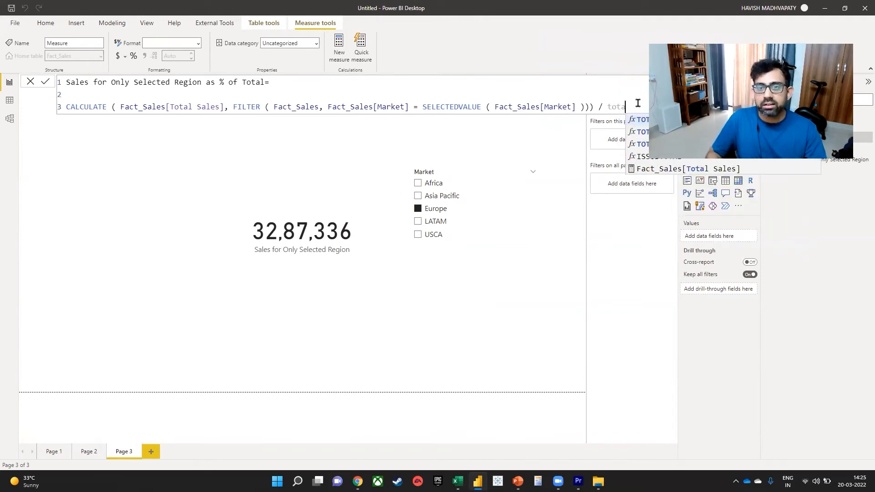
pyautogui.click(674, 168)
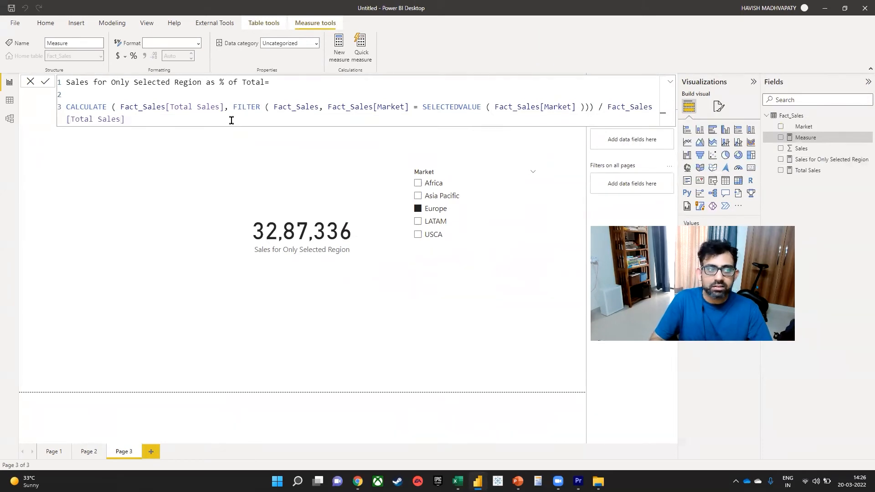
pyautogui.press('BackSpace')
pyautogui.write(')')
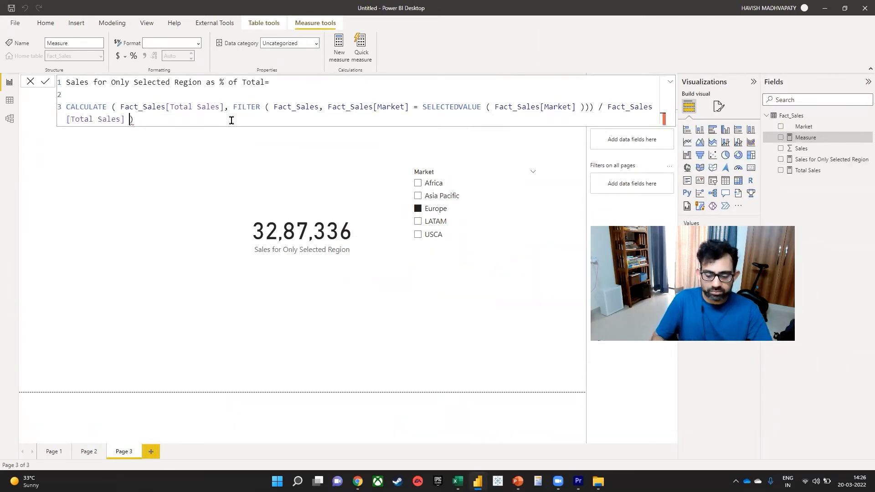
pyautogui.click(607, 106)
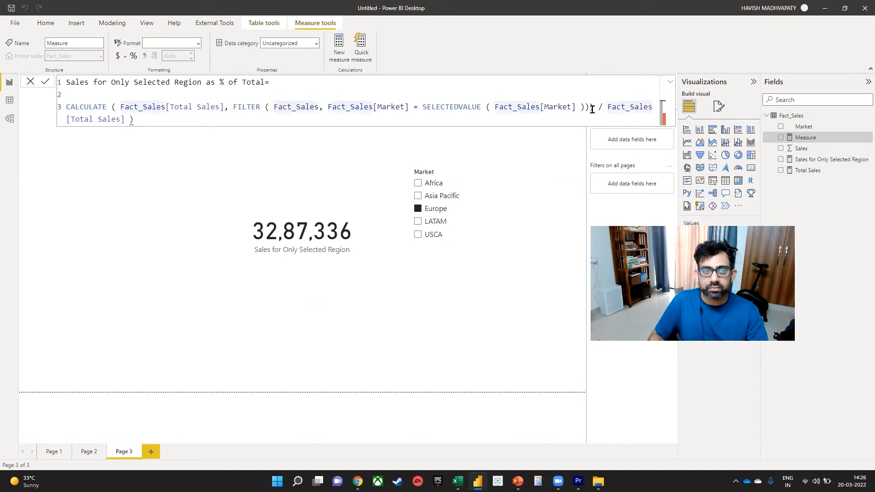
pyautogui.click(597, 107)
pyautogui.press('Right')
pyautogui.press('Right')
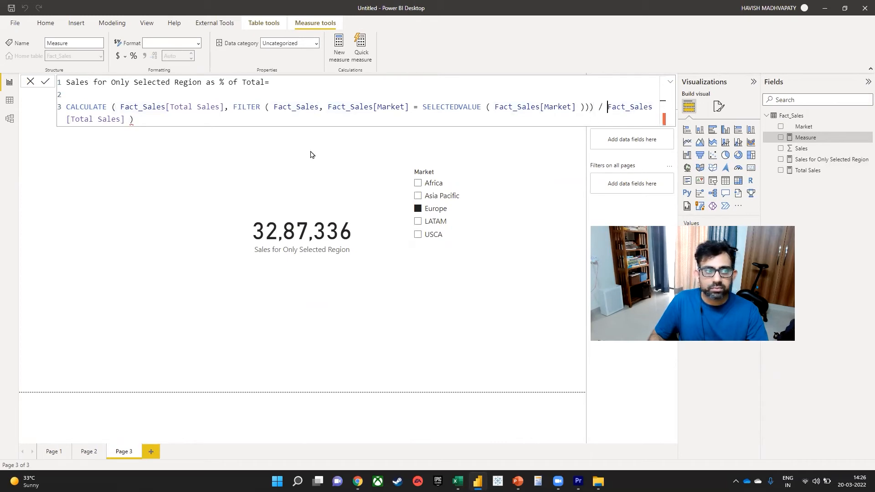
pyautogui.click(135, 120)
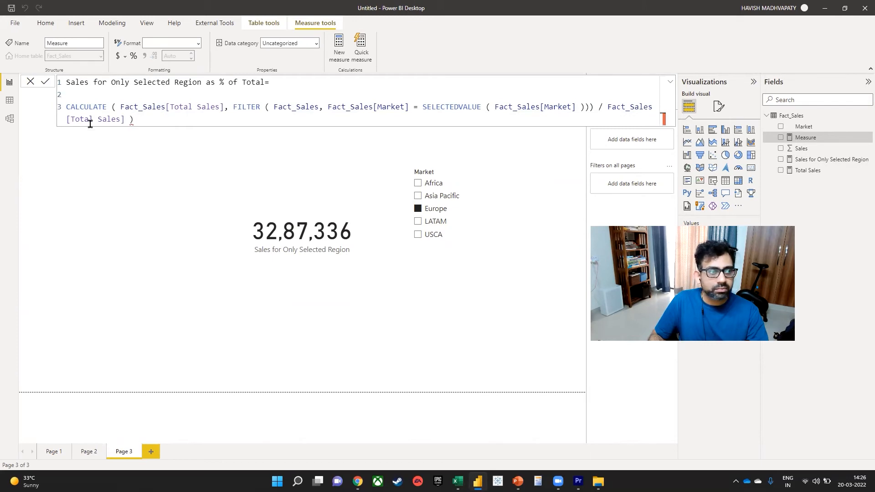
pyautogui.press('BackSpace')
pyautogui.press('BackSpace')
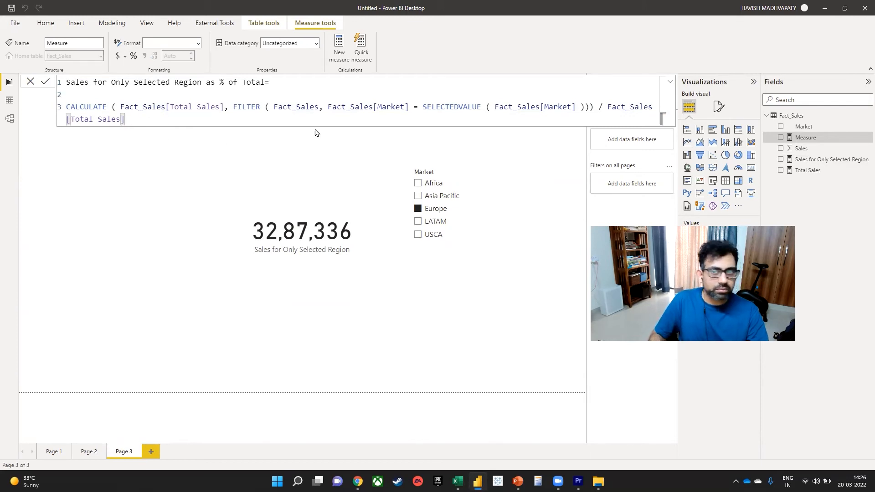
pyautogui.press('Return')
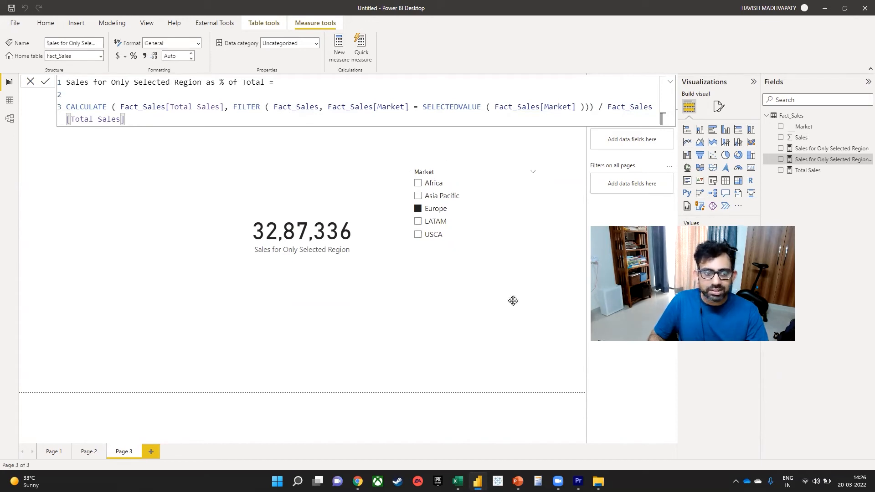
# - Replace the card's field with Sales for Only Selected Region as % of Total and format that measure as a percentage
pyautogui.click(309, 236)
pyautogui.click(752, 236)
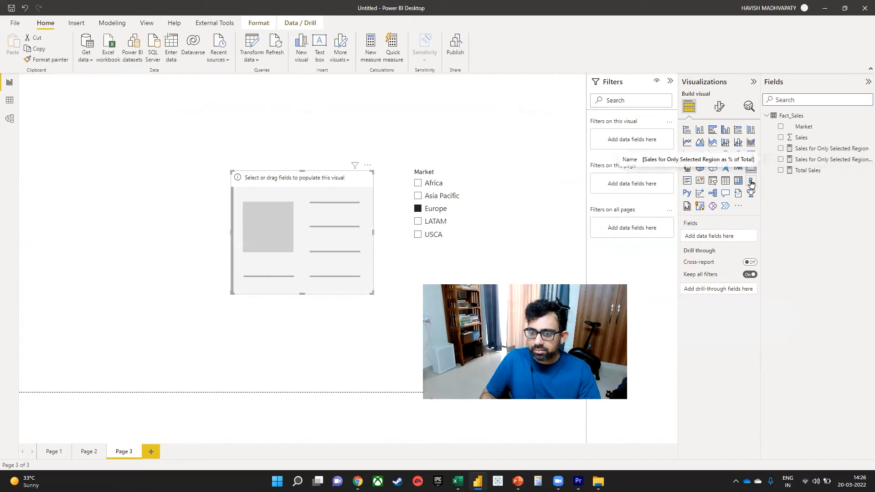
pyautogui.moveTo(760, 175); pyautogui.dragTo(717, 170)
pyautogui.click(627, 81)
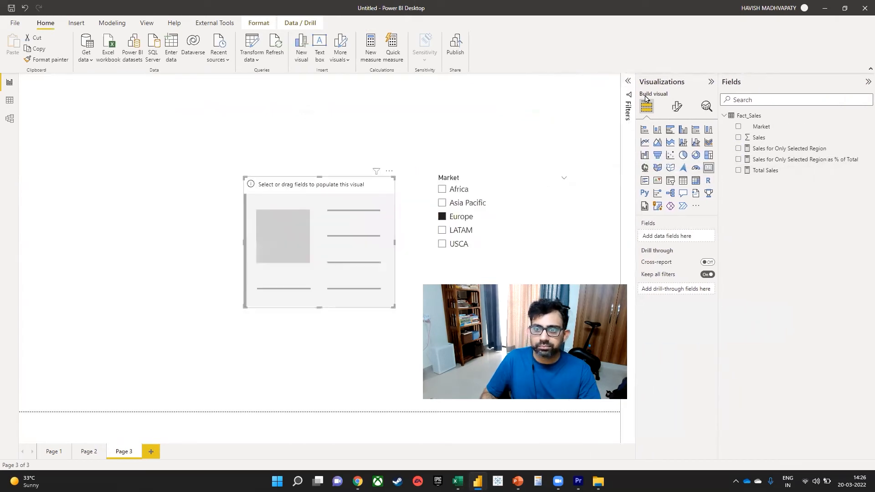
pyautogui.moveTo(774, 159); pyautogui.dragTo(670, 236)
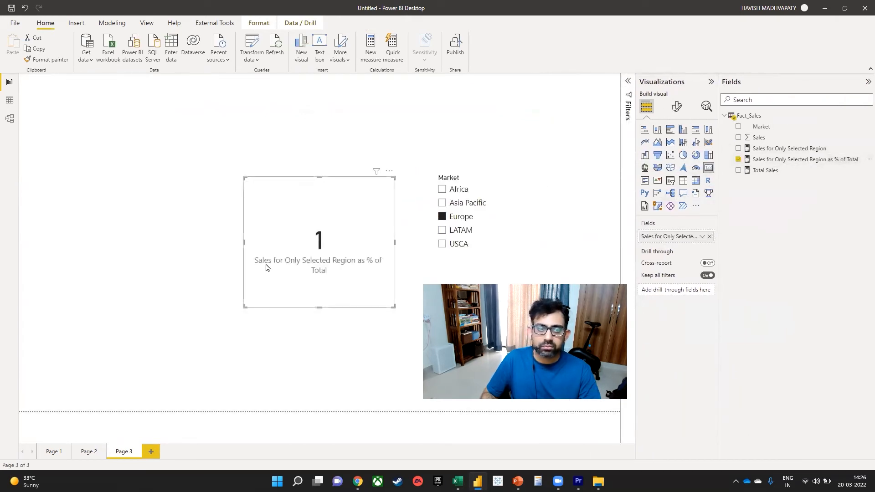
pyautogui.click(783, 159)
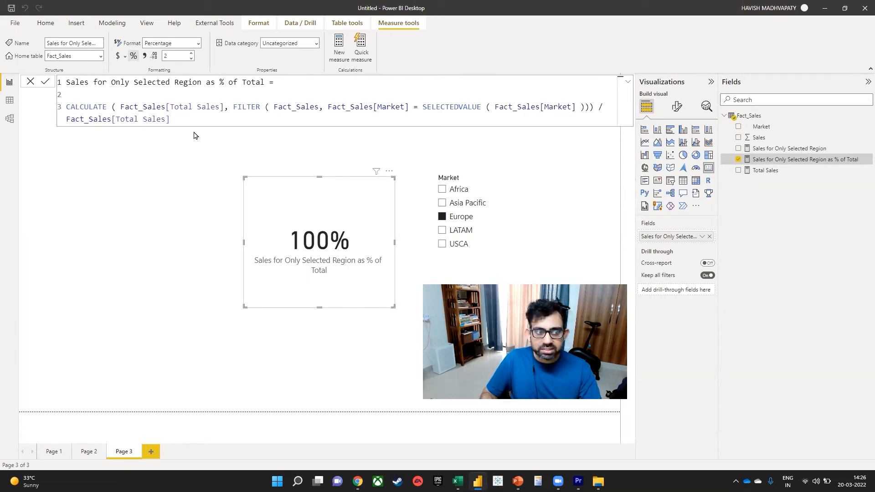
# - Insert ALL( in front of the Fact_Sales[Total Sales] denominator in the percentage measure
pyautogui.moveTo(170, 119); pyautogui.dragTo(66, 119)
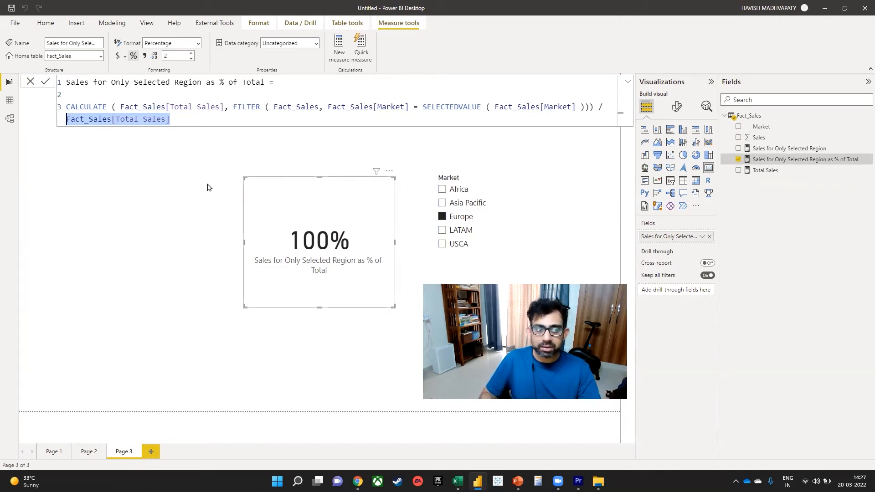
pyautogui.moveTo(71, 120); pyautogui.dragTo(212, 124)
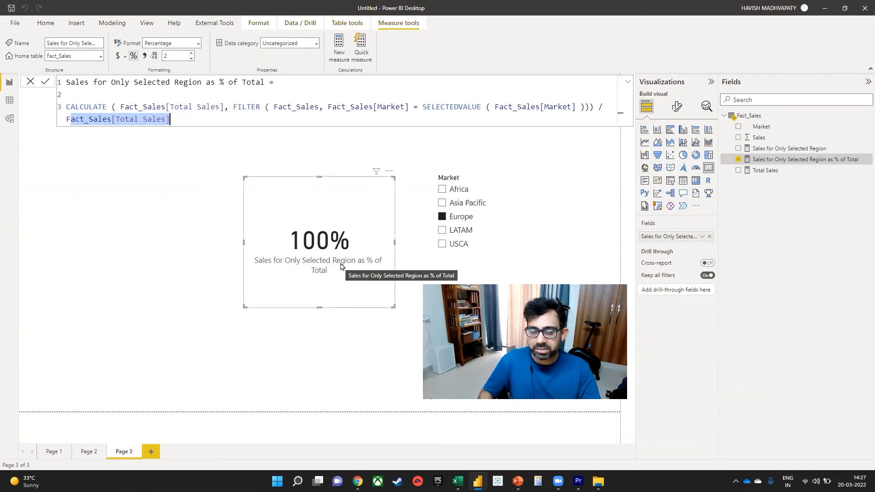
pyautogui.click(68, 119)
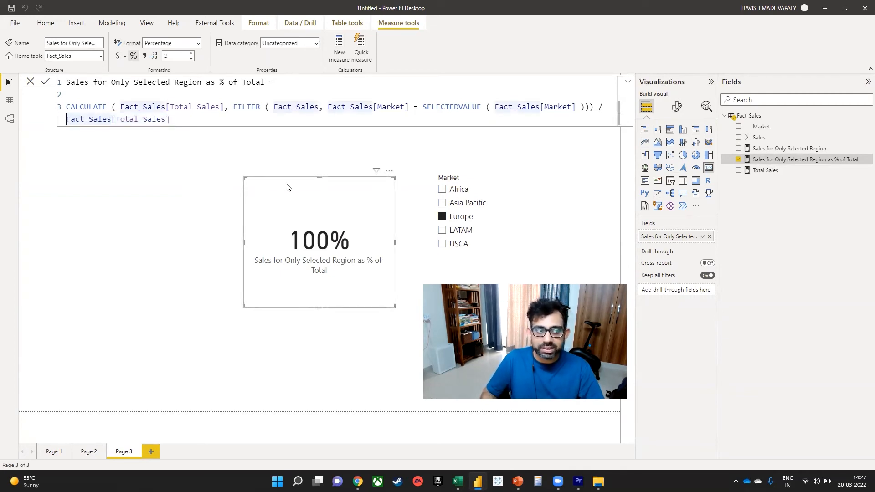
pyautogui.write('all')
pyautogui.press('Left')
pyautogui.hotkey('ctrl', 'shift', 'Left')
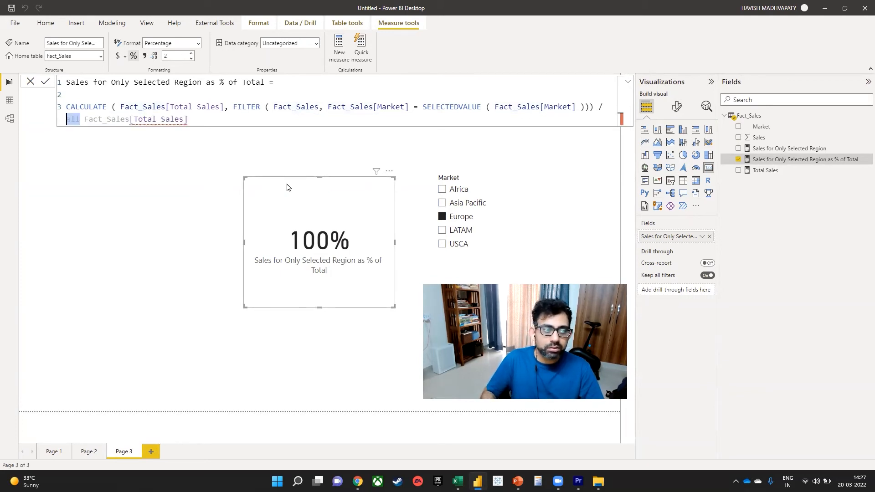
pyautogui.write('ALL(')
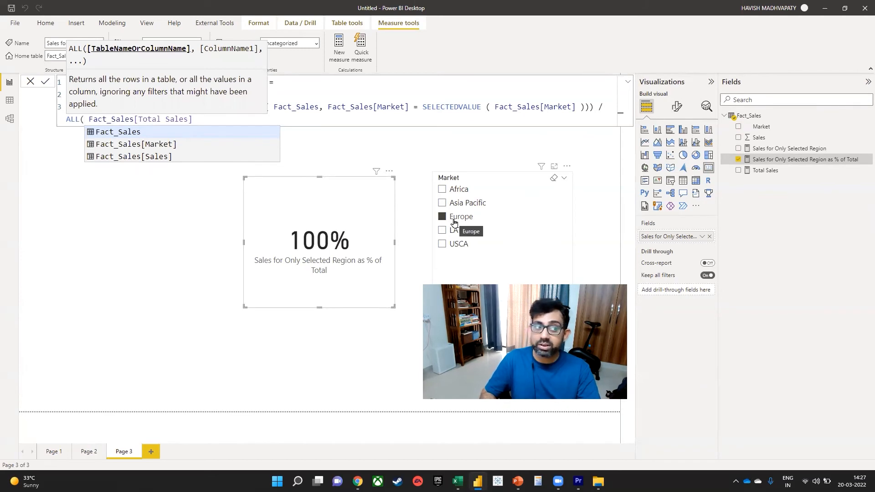
# - Bring up the syntax help for ALL and examine which table or column arguments it accepts
pyautogui.press('Left')
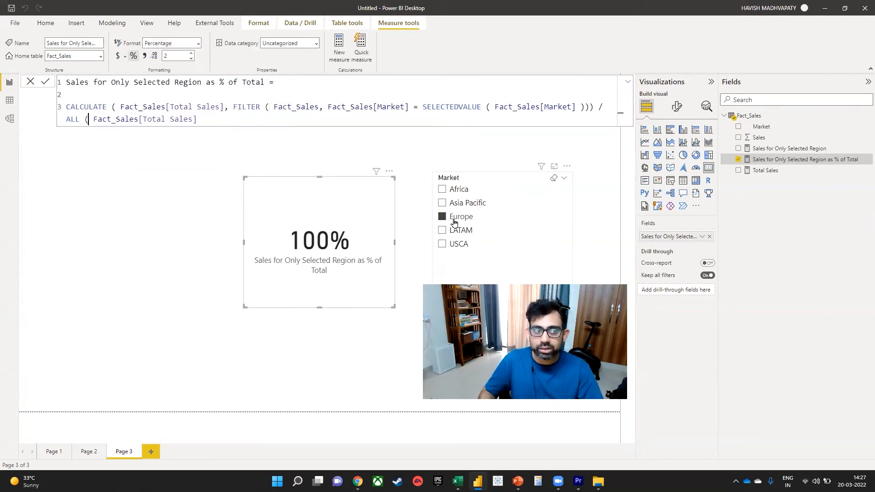
pyautogui.press('Right')
pyautogui.press('Right')
pyautogui.press('BackSpace')
pyautogui.press('BackSpace')
pyautogui.press('BackSpace')
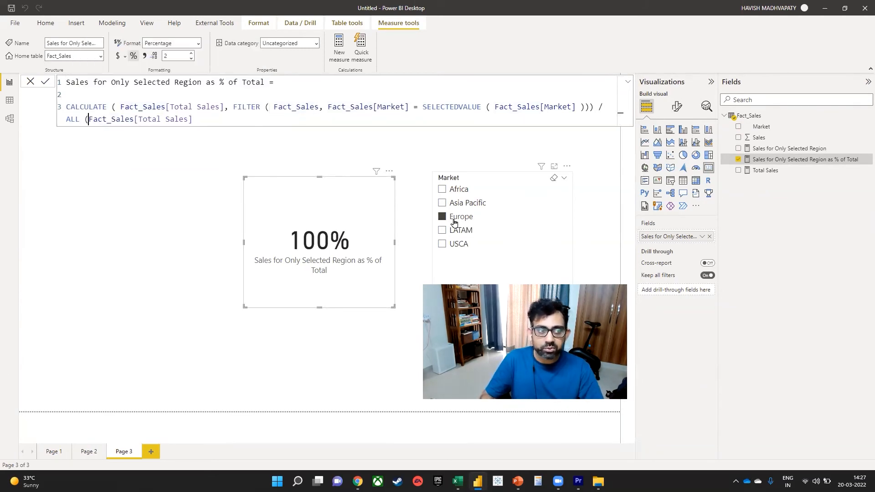
pyautogui.write('(')
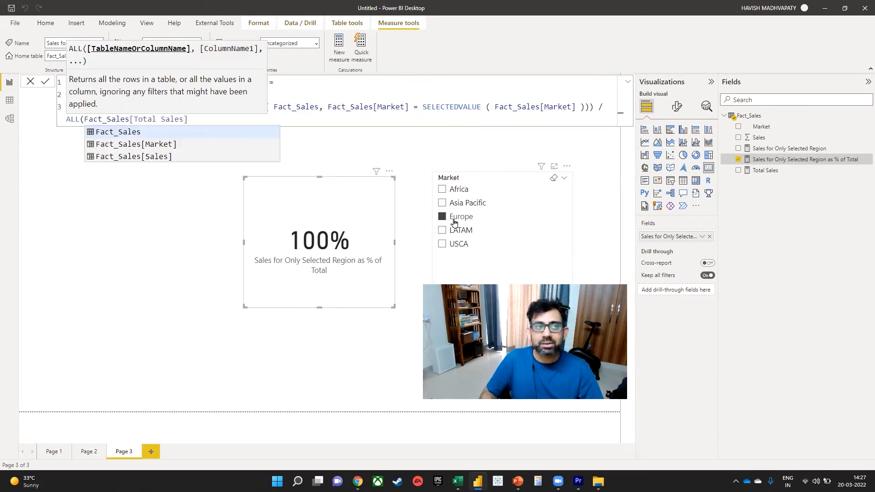
pyautogui.press('Left')
pyautogui.press('Right')
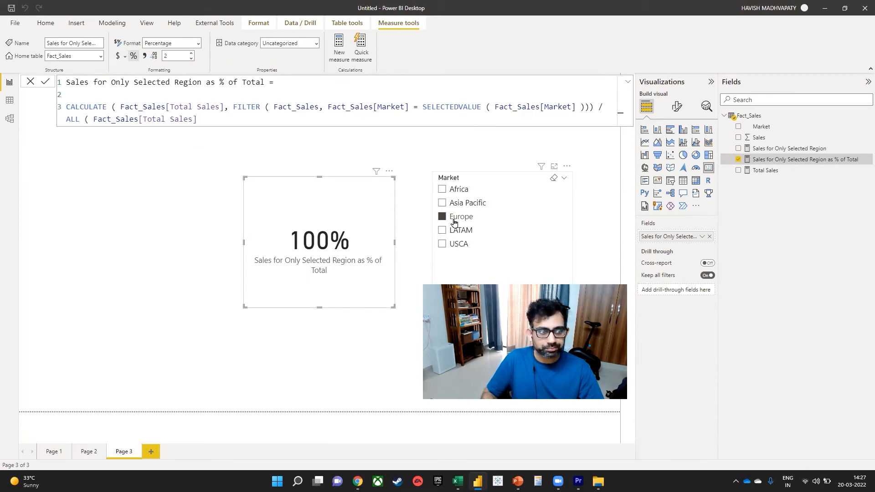
# - Replace the Fact_Sales[Total Sales] argument of ALL in the percentage measure's denominator with the Fact_Sales table
pyautogui.hotkey('ctrl', 'shift', 'Right')
pyautogui.hotkey('ctrl', 'shift', 'Right')
pyautogui.hotkey('ctrl', 'shift', 'Right')
pyautogui.hotkey('ctrl', 'shift', 'Right')
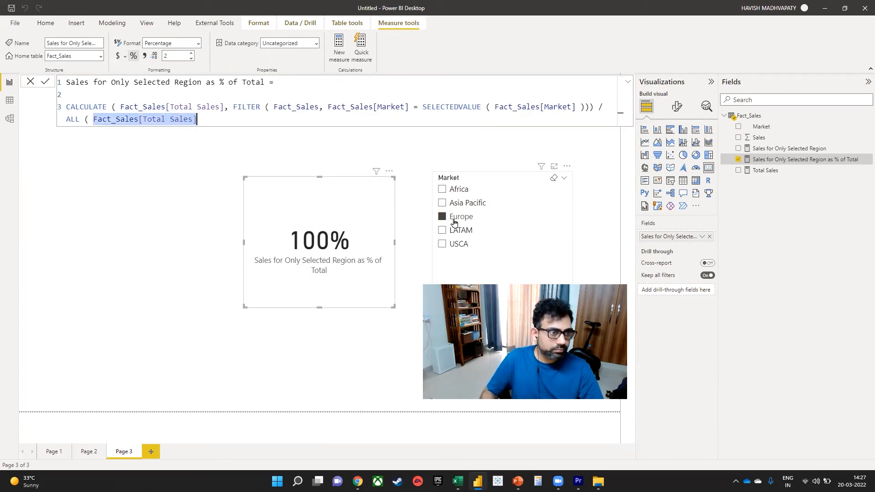
pyautogui.press('BackSpace')
pyautogui.press('BackSpace')
pyautogui.press('BackSpace')
pyautogui.write('(')
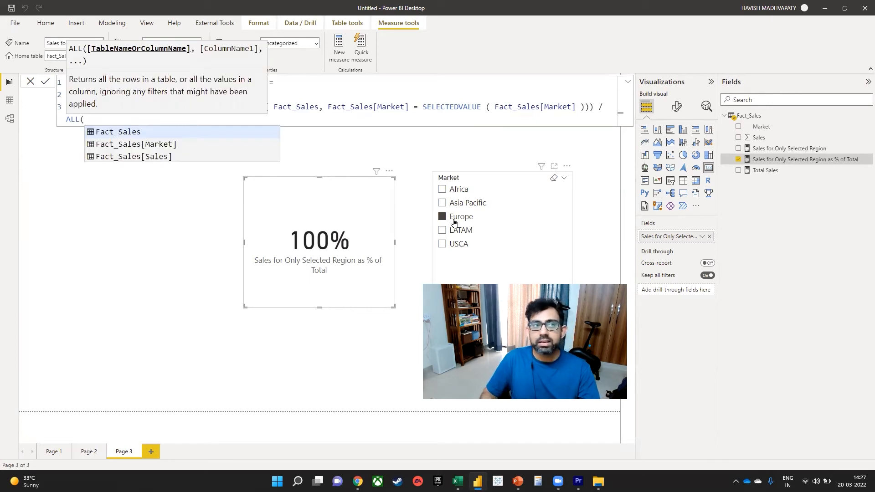
pyautogui.press('BackSpace')
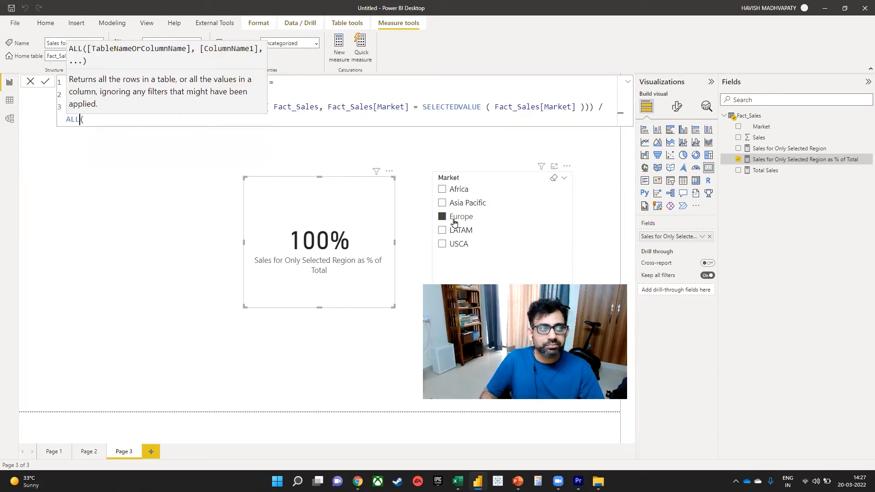
pyautogui.write('( fac')
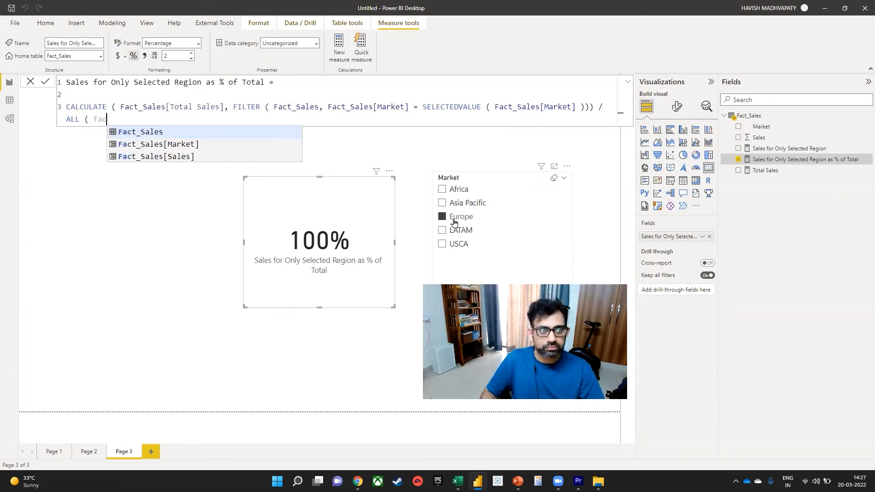
pyautogui.press('Tab')
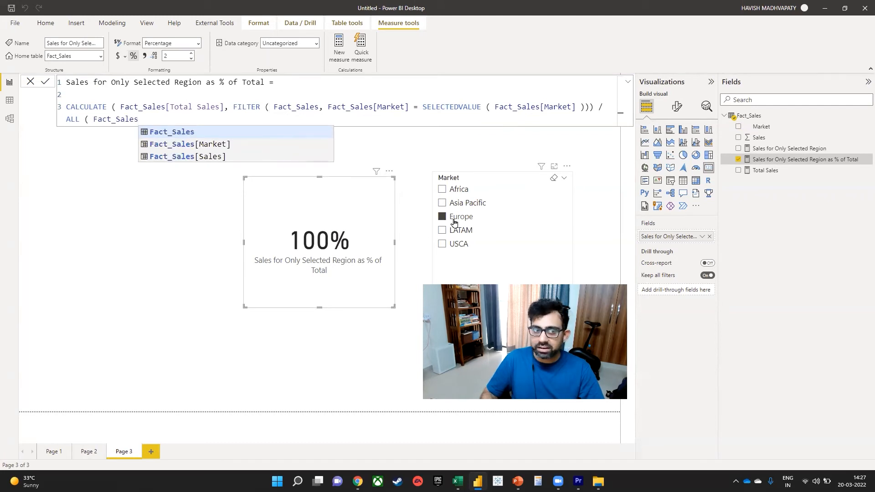
# - Add Fact_Sales[Market] as the second argument of ALL, with a space after the comma, and close its parenthesis
pyautogui.write(', ')
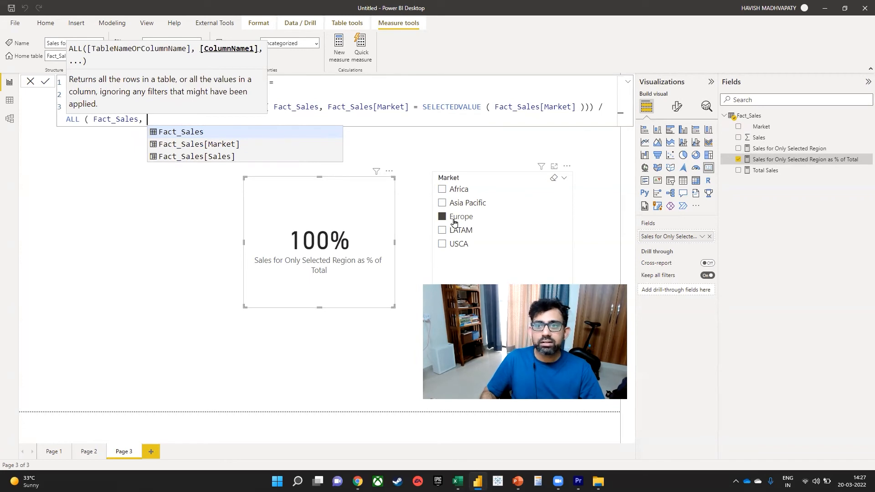
pyautogui.write('mar')
pyautogui.press('Tab')
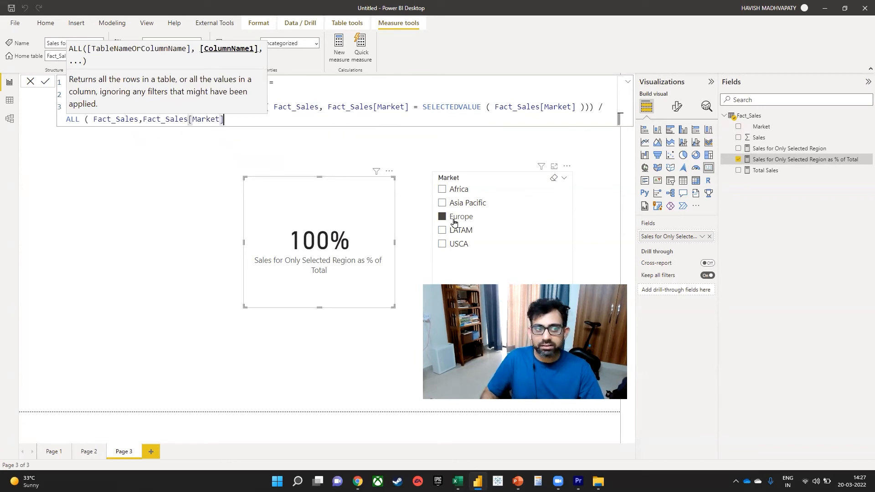
pyautogui.press('Left')
pyautogui.press('Left')
pyautogui.press('Left')
pyautogui.press('Left')
pyautogui.press('Left')
pyautogui.press('Left')
pyautogui.press('Left')
pyautogui.press('Left')
pyautogui.press('Left')
pyautogui.press('Left')
pyautogui.press('Left')
pyautogui.press('Left')
pyautogui.press('Left')
pyautogui.press('Left')
pyautogui.press('Left')
pyautogui.press('Left')
pyautogui.press('Left')
pyautogui.press('Left')
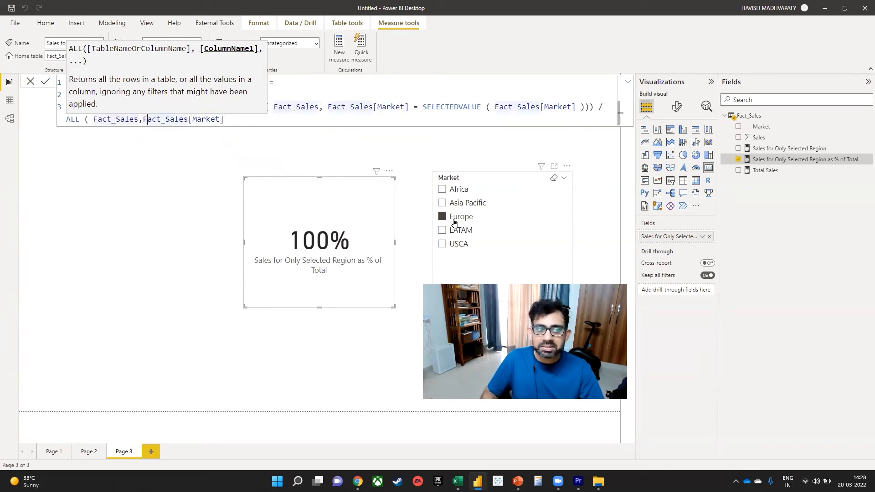
pyautogui.hotkey('ctrl', 'Right')
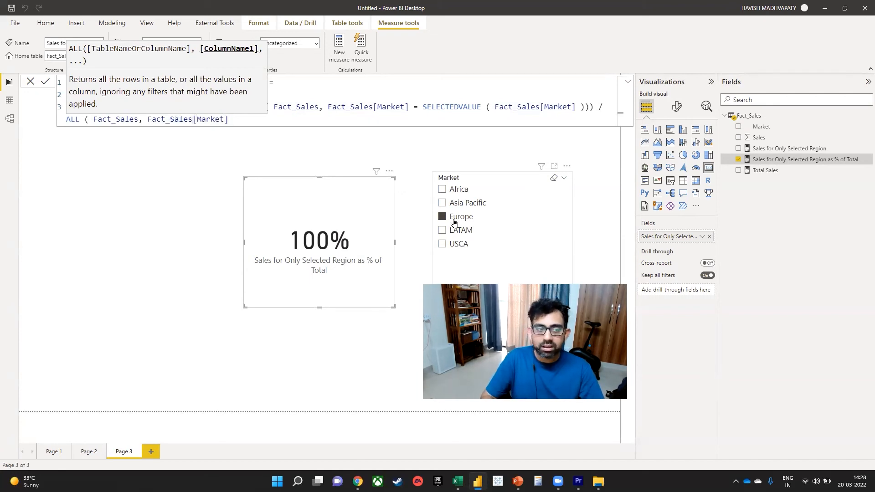
pyautogui.write(')')
# - Insert a CALCULATE function with its opening parenthesis in front of ALL in the denominator
pyautogui.press('Home')
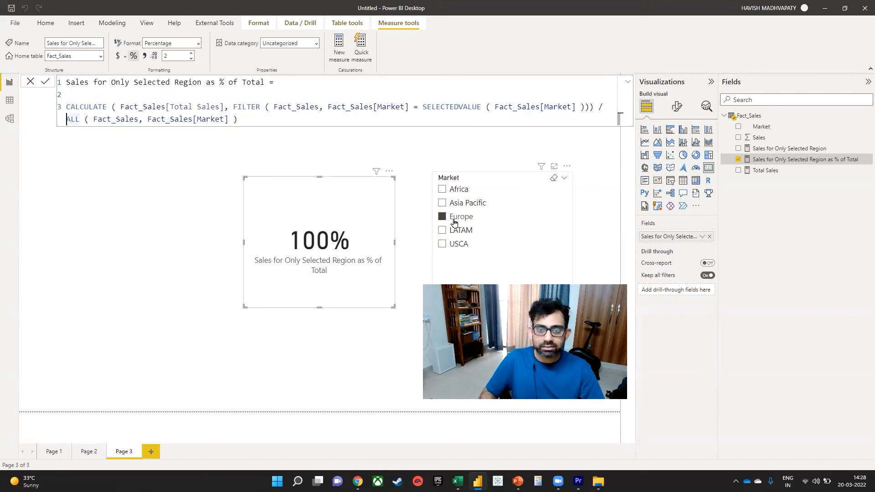
pyautogui.write('calculate')
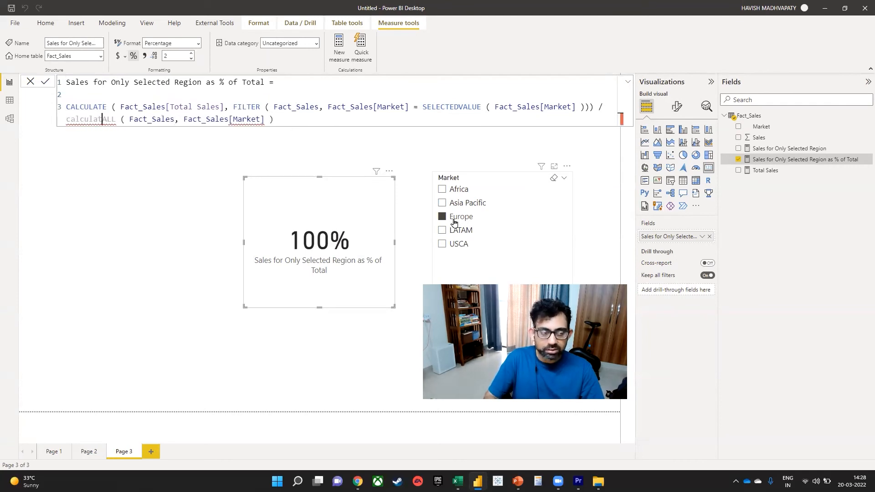
pyautogui.press('Left')
pyautogui.hotkey('ctrl', 'shift', 'Left')
pyautogui.write('CALCULATE(')
pyautogui.press('Tab')
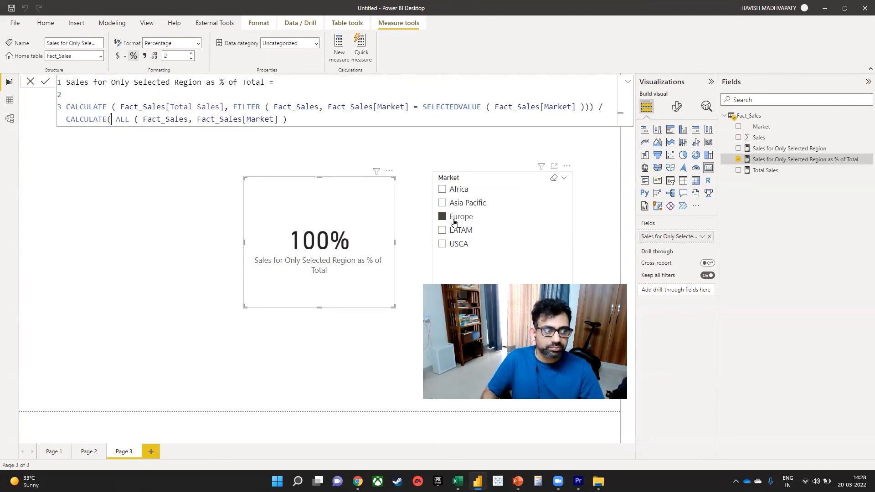
# - Enter Fact_Sales[Total Sales] as the denominator CALCULATE's expression before the ALL filter, close the parenthesis and commit the formula
pyautogui.write('total')
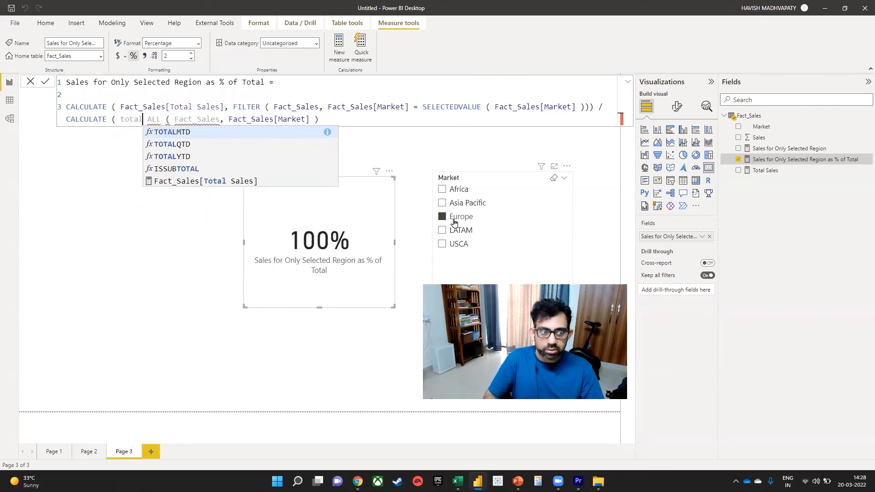
pyautogui.press('Down')
pyautogui.press('Down')
pyautogui.press('Down')
pyautogui.press('Tab')
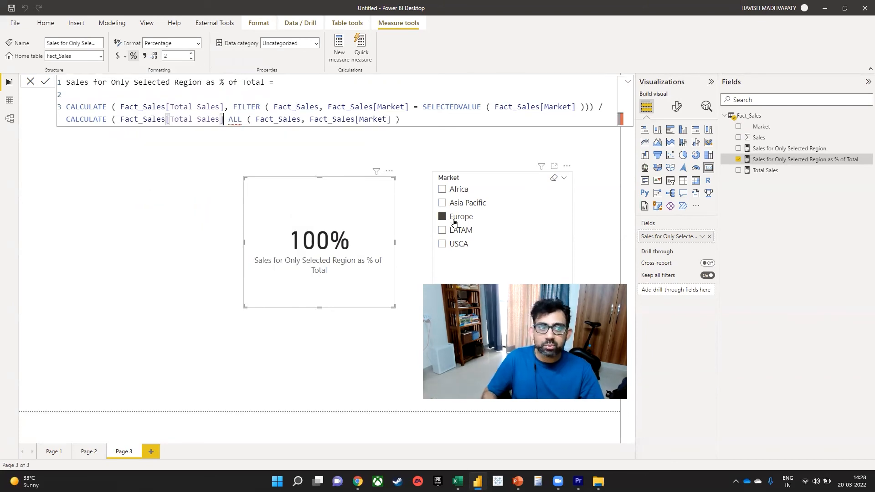
pyautogui.write(',')
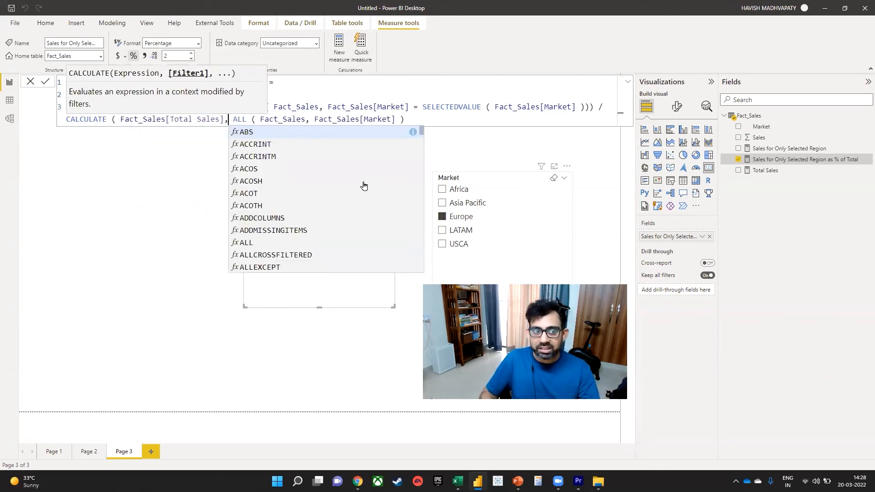
pyautogui.click(425, 121)
pyautogui.write(')')
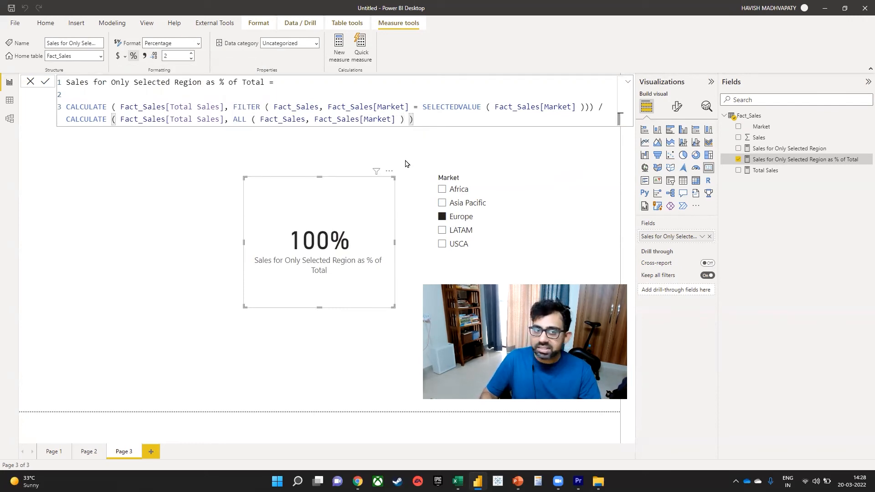
pyautogui.press('Return')
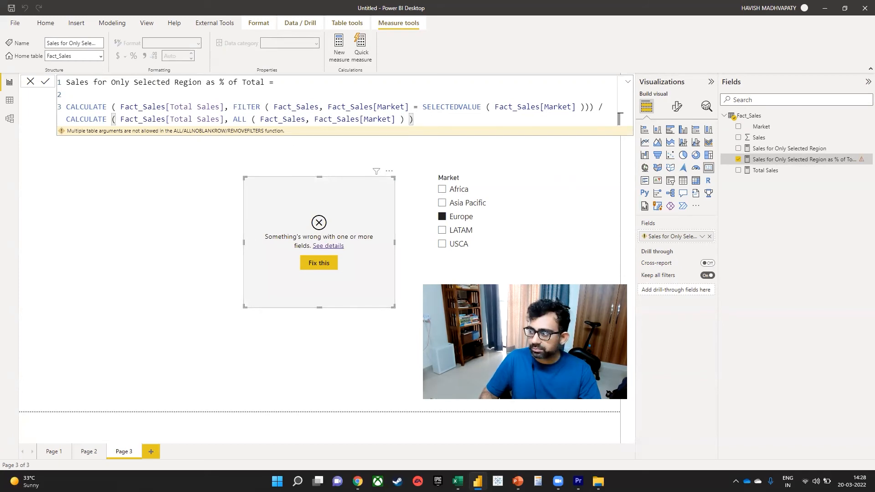
# - Remove the Fact_Sales table argument from ALL, keeping only Fact_Sales[Market], and commit the formula
pyautogui.click(262, 120)
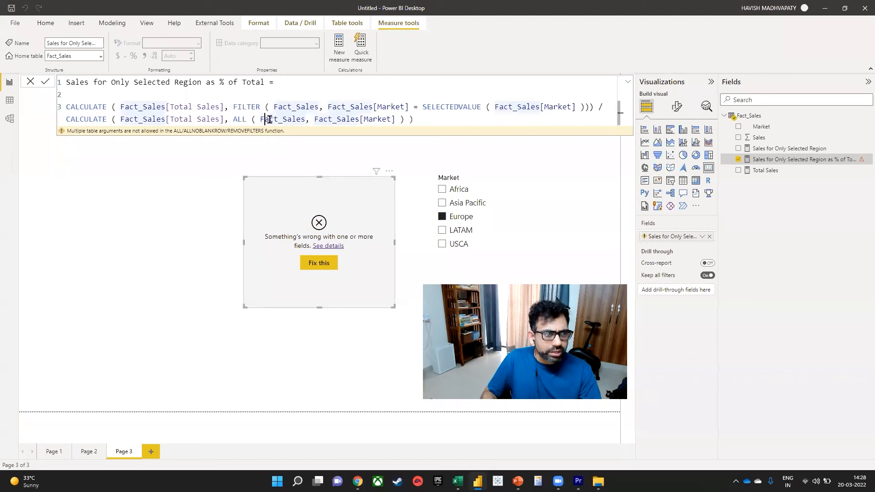
pyautogui.hotkey('ctrl', 'shift', 'Right')
pyautogui.hotkey('ctrl', 'shift', 'Right')
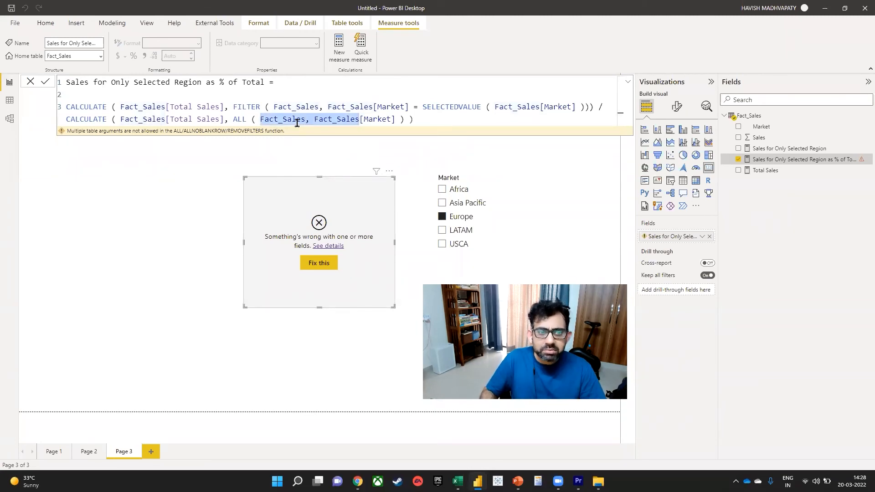
pyautogui.hotkey('ctrl', 'shift', 'Left')
pyautogui.press('BackSpace')
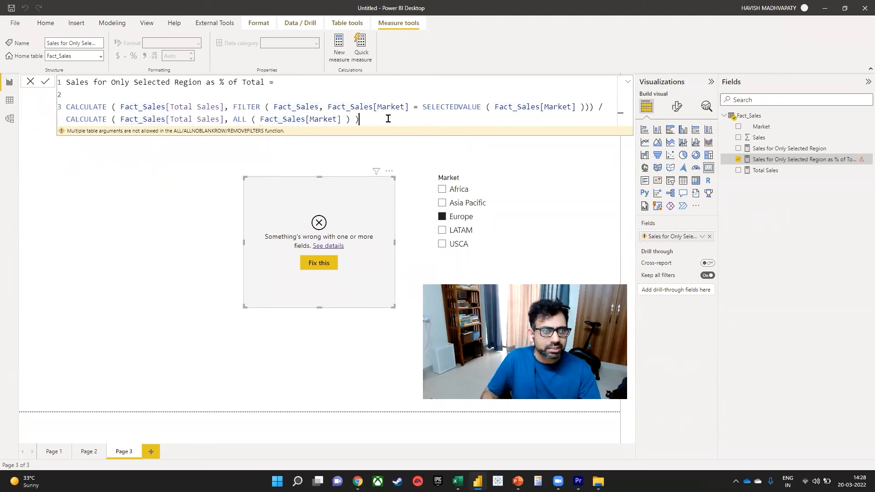
pyautogui.click(388, 119)
pyautogui.press('Return')
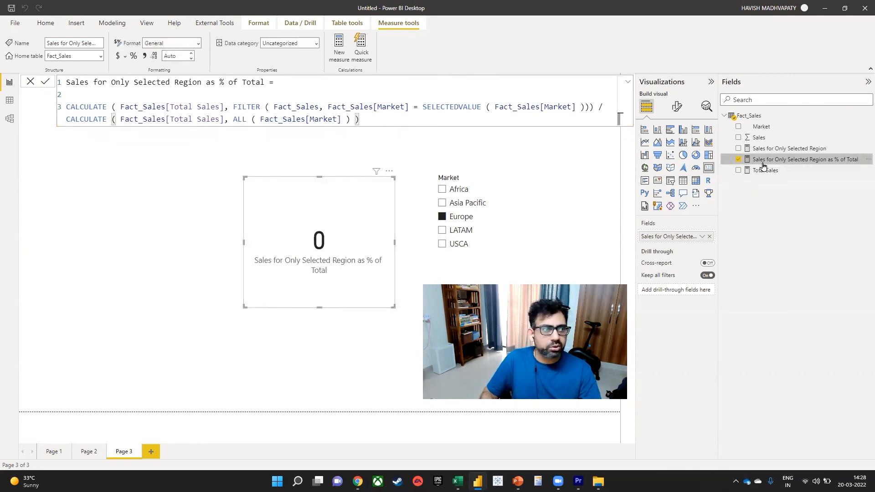
# - Format the Sales for Only Selected Region as % of Total measure as a percentage with 2 decimal places
pyautogui.click(133, 55)
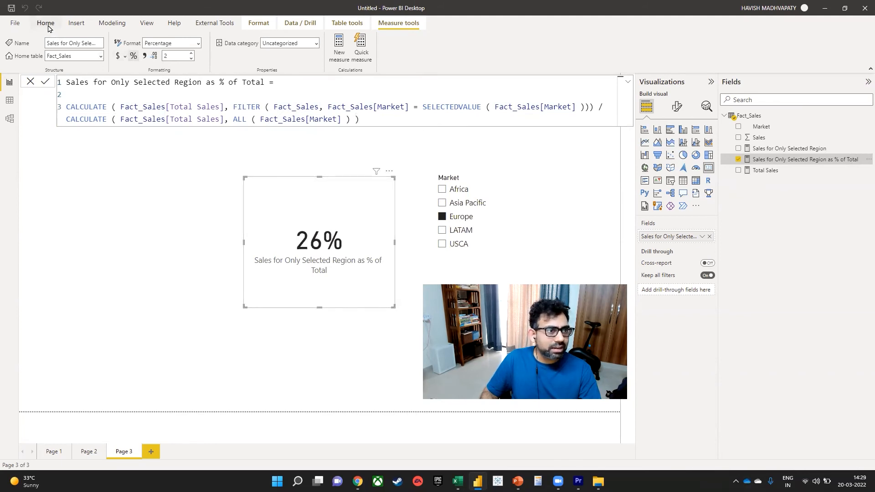
pyautogui.click(175, 54)
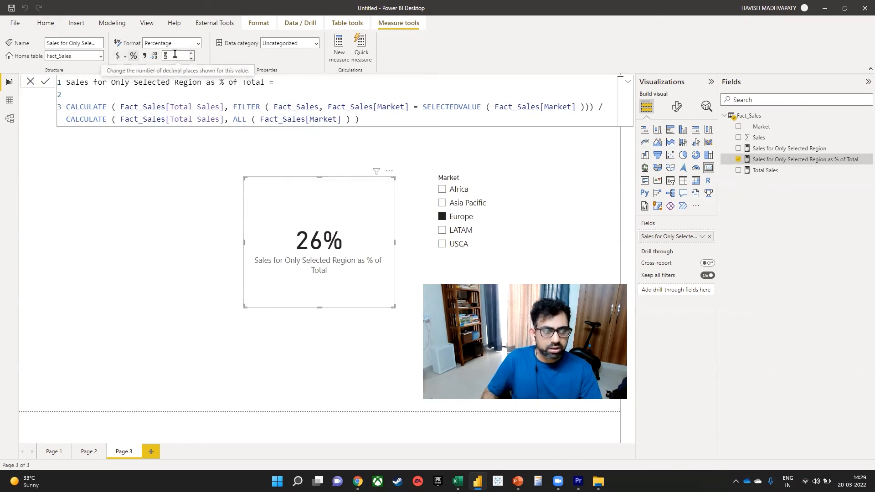
pyautogui.press('Return')
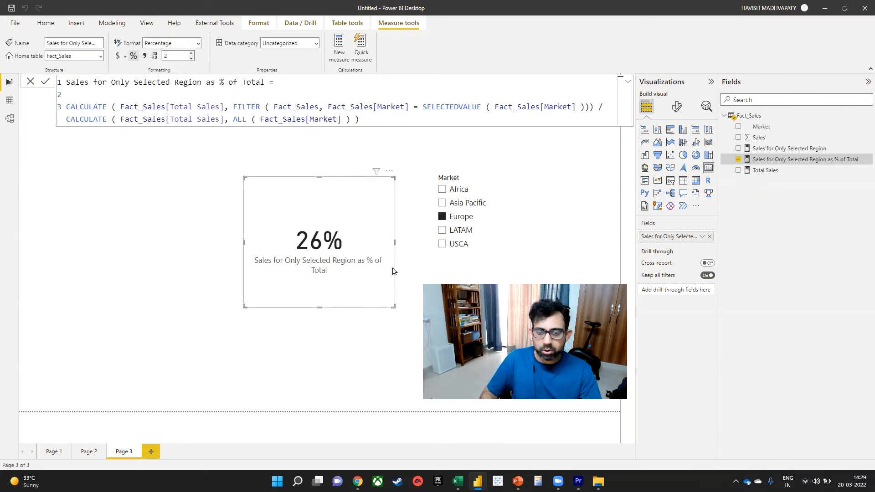
# - Filter the Market slicer to USCA and reapply 2 decimal places to the percentage measure
pyautogui.click(441, 244)
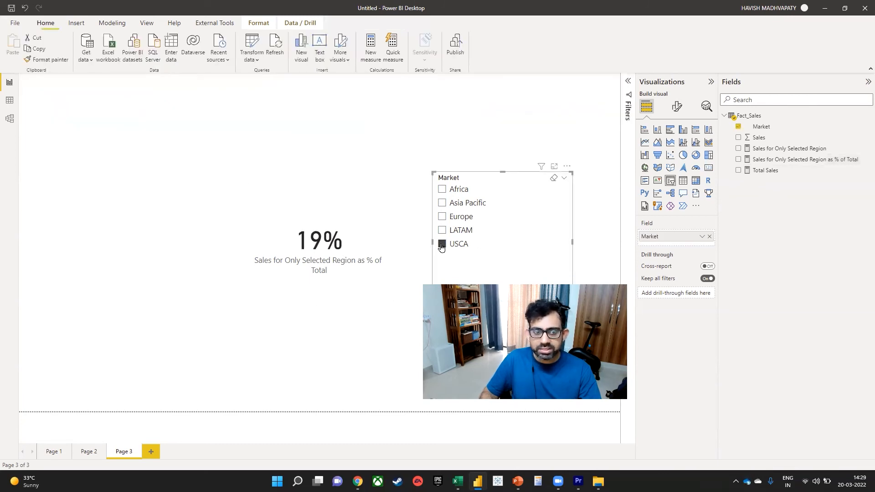
pyautogui.click(332, 260)
pyautogui.click(809, 160)
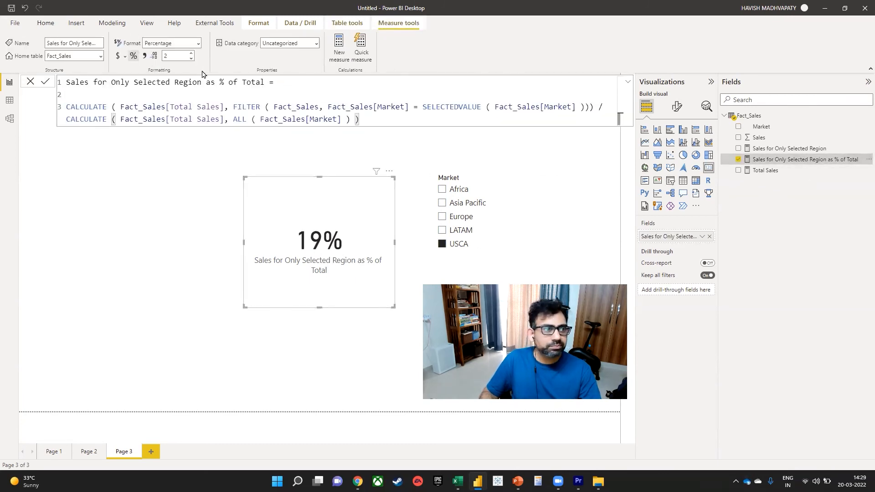
pyautogui.click(192, 54)
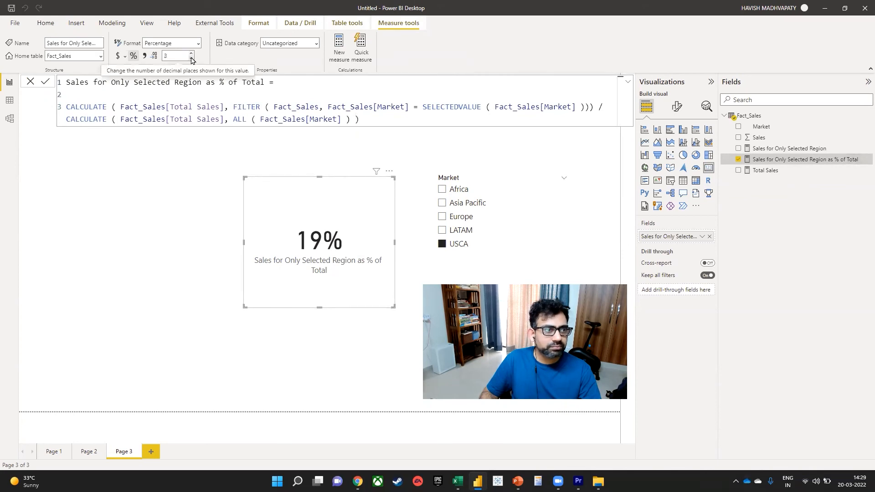
pyautogui.click(191, 58)
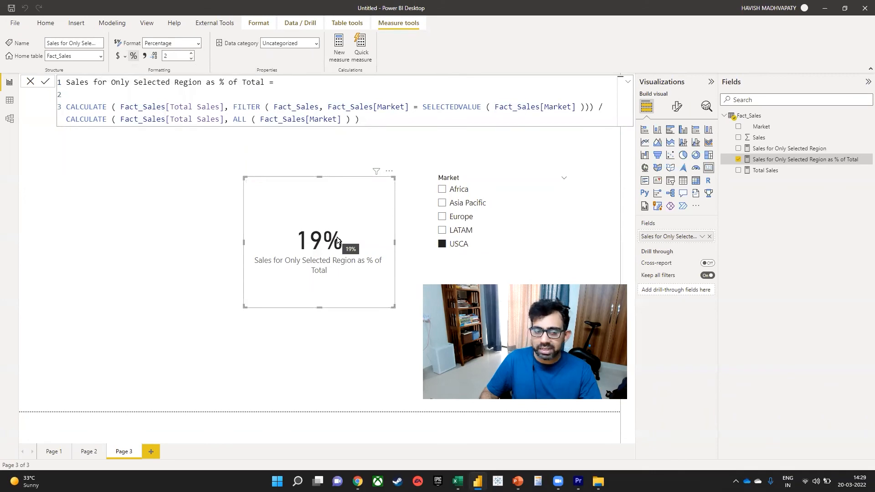
# - Switch to Excel and set the market in cell D6 to Europe, and select Europe in Power BI's Market slicer for comparison
pyautogui.hotkey('alt', 'Tab')
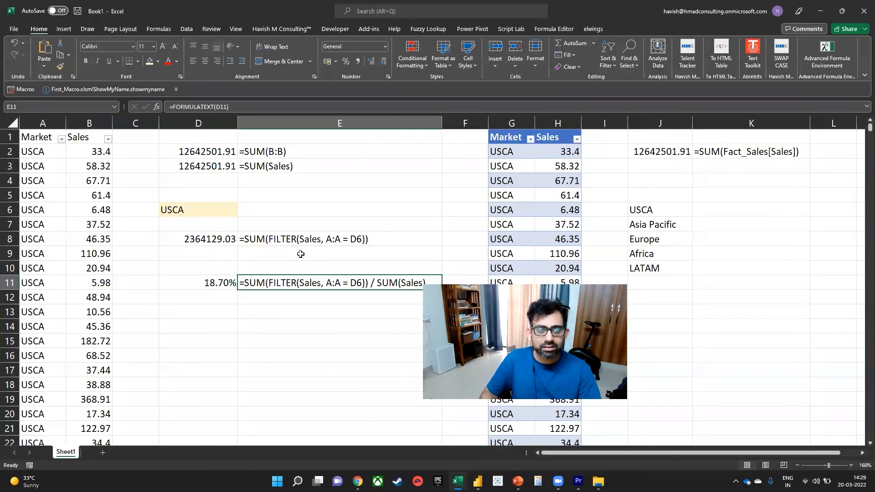
pyautogui.click(206, 285)
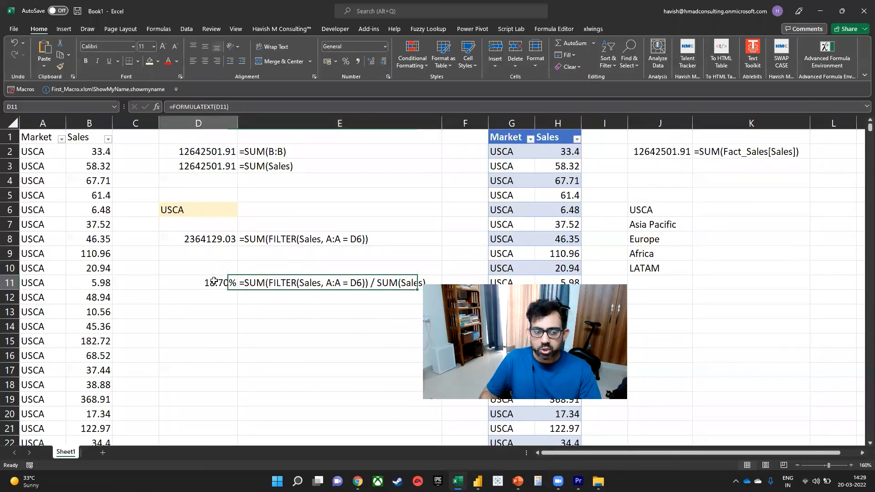
pyautogui.click(231, 212)
pyautogui.click(241, 213)
pyautogui.click(200, 240)
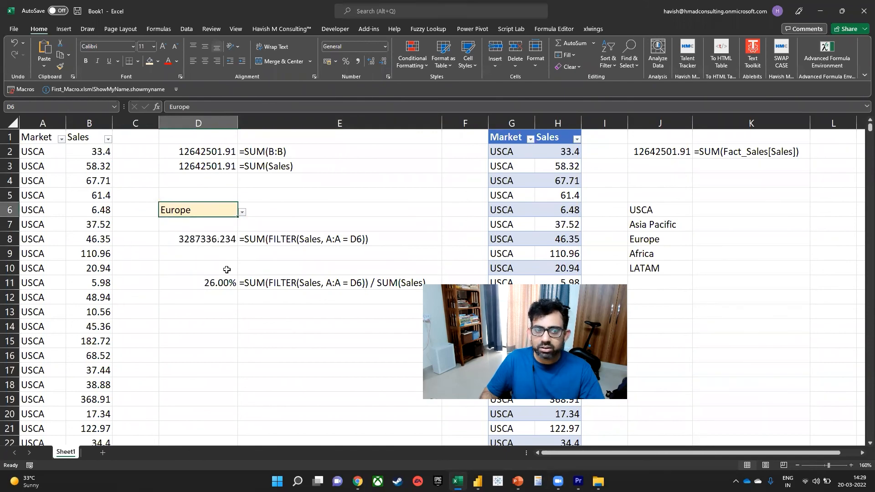
pyautogui.hotkey('alt', 'Tab')
pyautogui.click(442, 216)
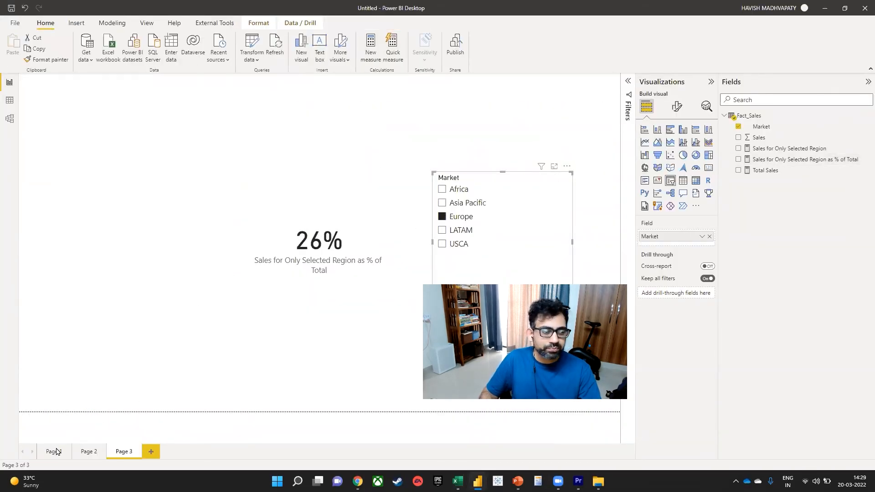
# - Review Page 1 and Page 2 of the report and select the Total Sales card on Page 1
pyautogui.click(55, 453)
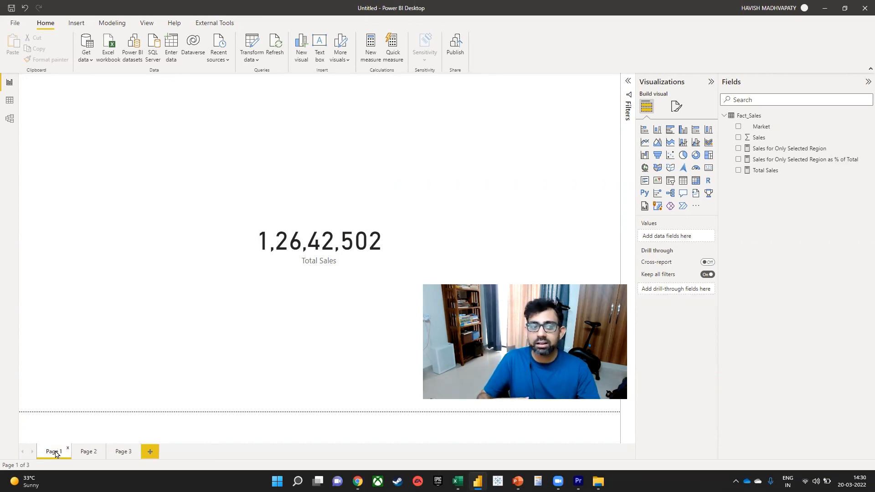
pyautogui.click(86, 452)
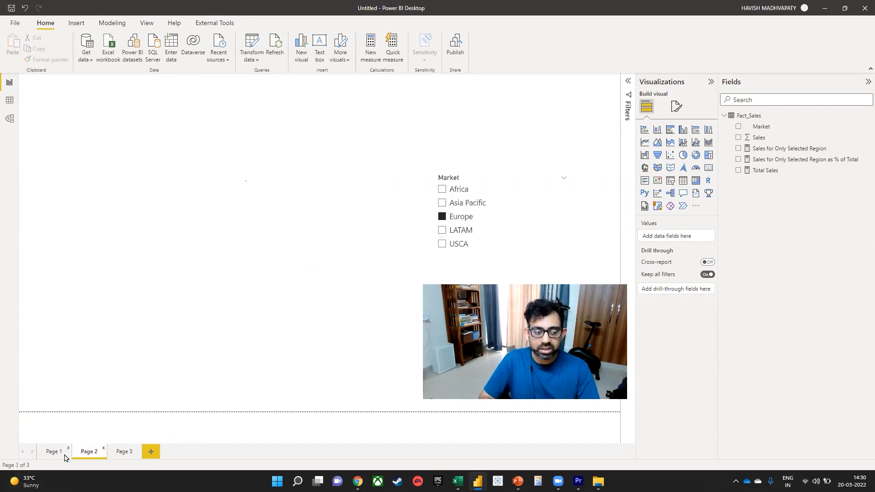
pyautogui.click(54, 452)
pyautogui.click(328, 263)
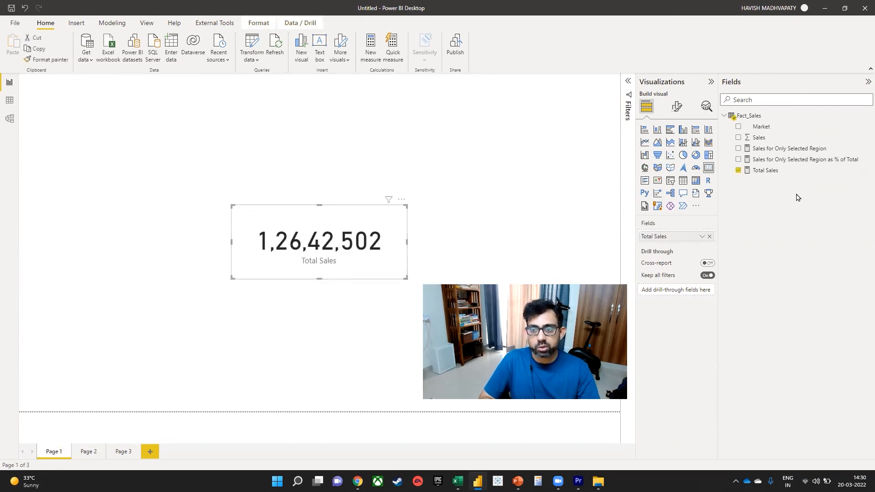
# - Review the DAX formulas of the Total Sales measure and, on Page 2, the Sales for Only Selected Region measure
pyautogui.click(770, 170)
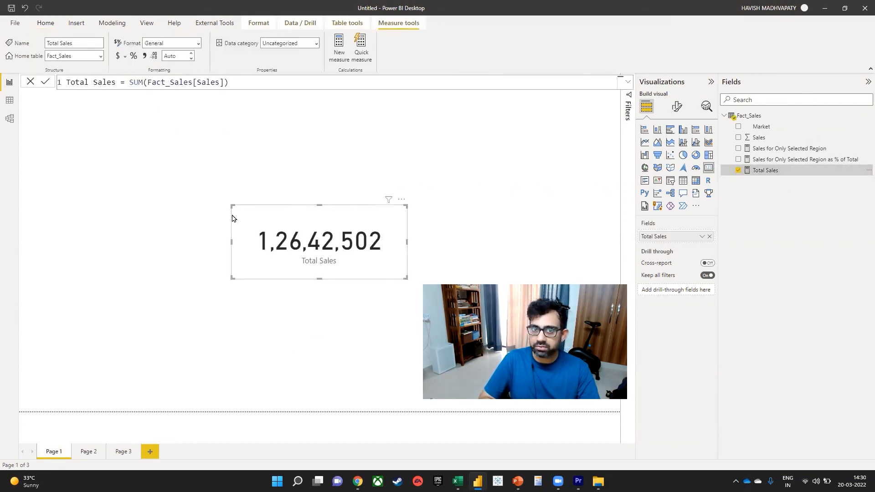
pyautogui.click(86, 452)
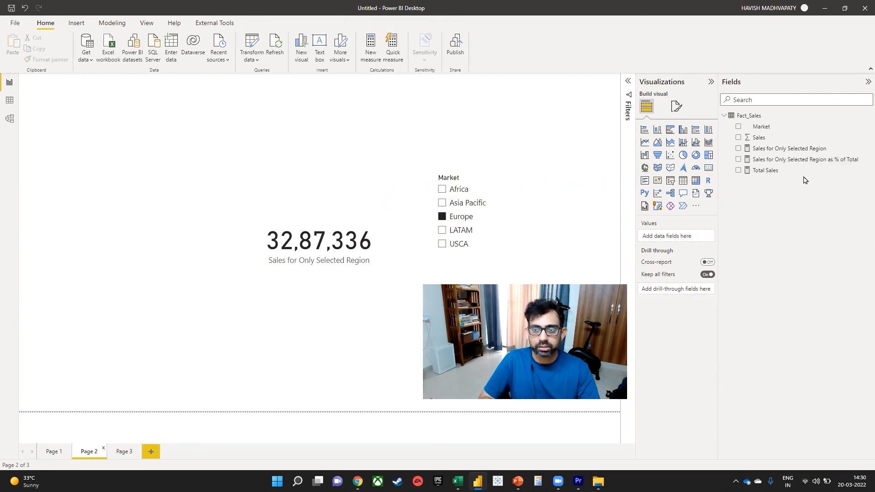
pyautogui.click(793, 149)
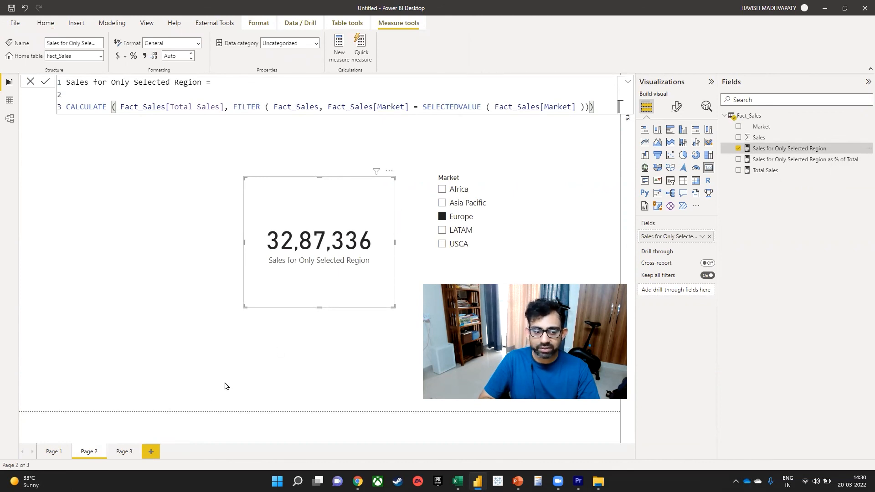
# - On Page 3, review the formula of Sales for Only Selected Region as % of Total, highlighting the ALL function in its denominator
pyautogui.click(124, 451)
pyautogui.click(315, 243)
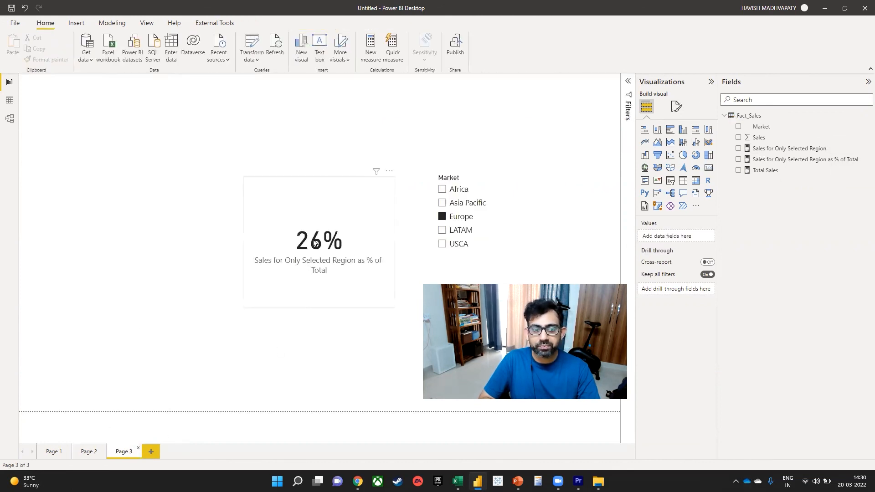
pyautogui.click(768, 161)
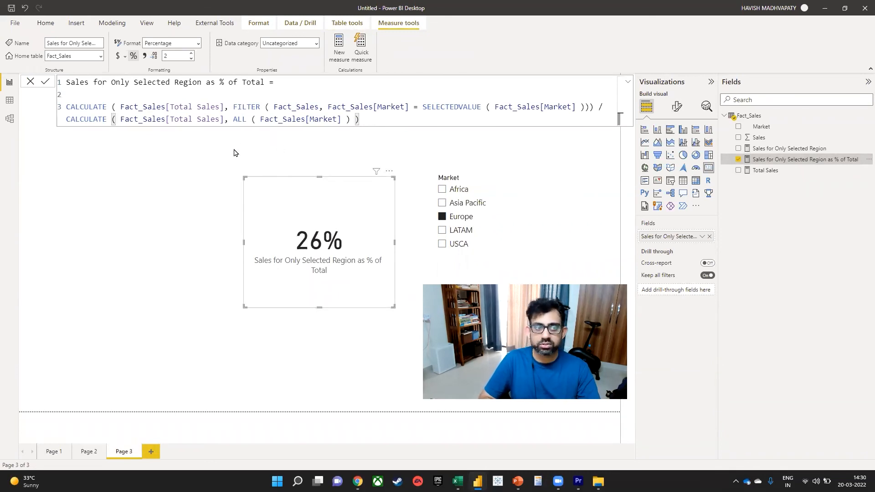
pyautogui.doubleClick(239, 119)
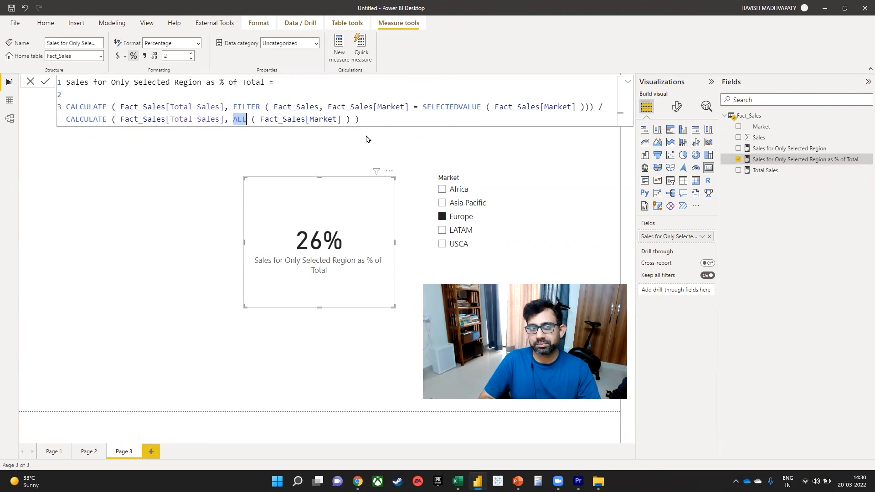
pyautogui.click(384, 120)
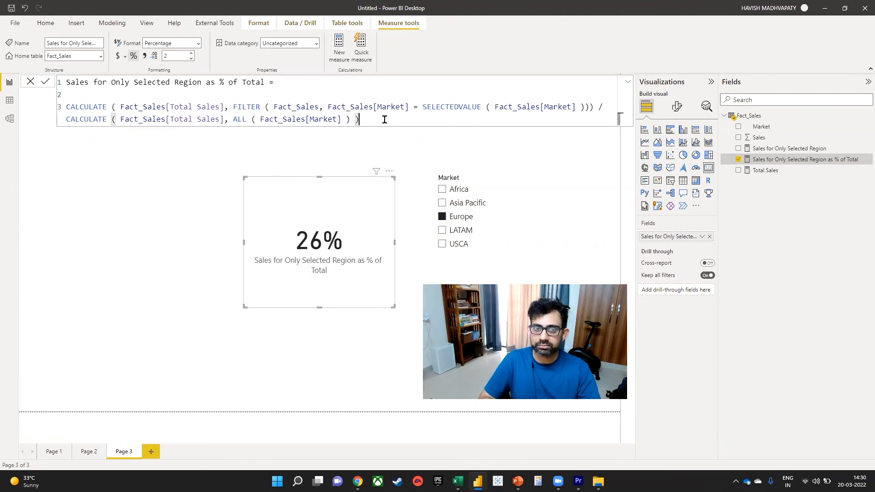